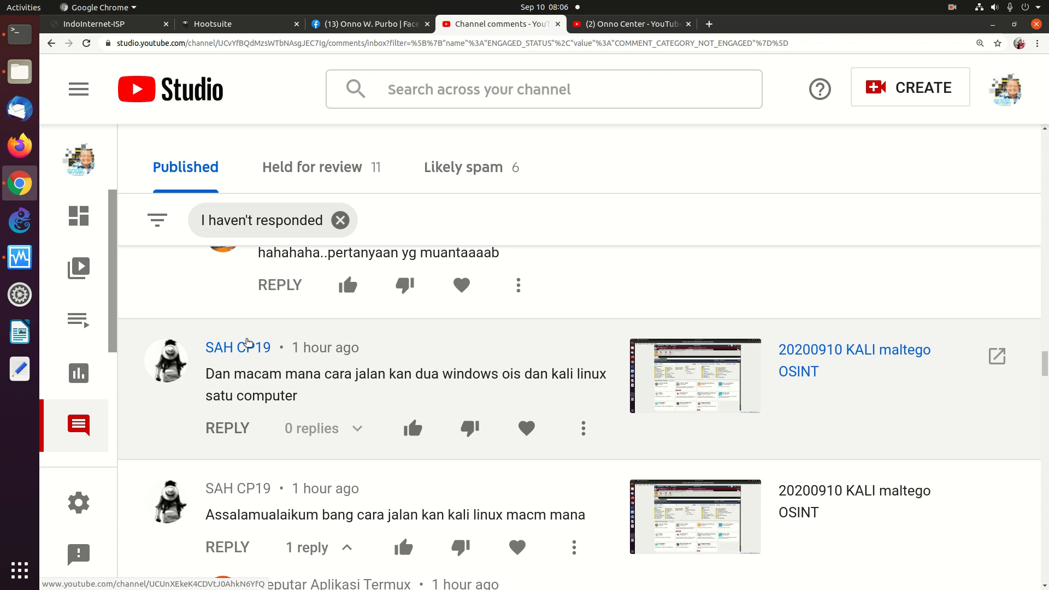
- Leave the YouTube Studio comments about running Kali and switch to VirtualBox Manager
left_click(26, 255)
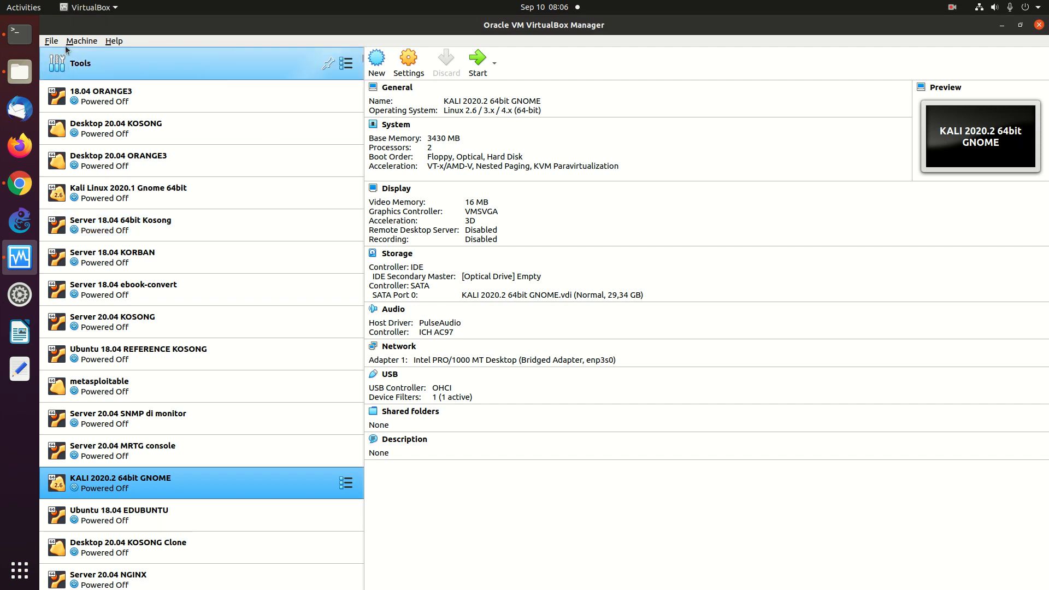
- Start a new machine named 'Percobaan DUAL BOOT' with type Microsoft Windows and version Other Windows (64-bit)
left_click(371, 60)
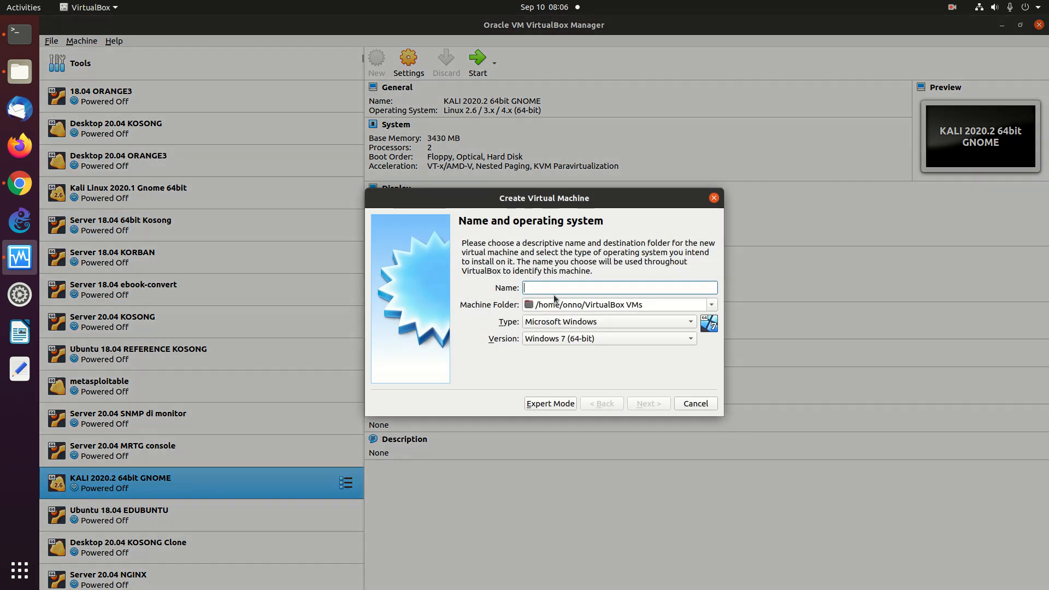
type("Percobaan")
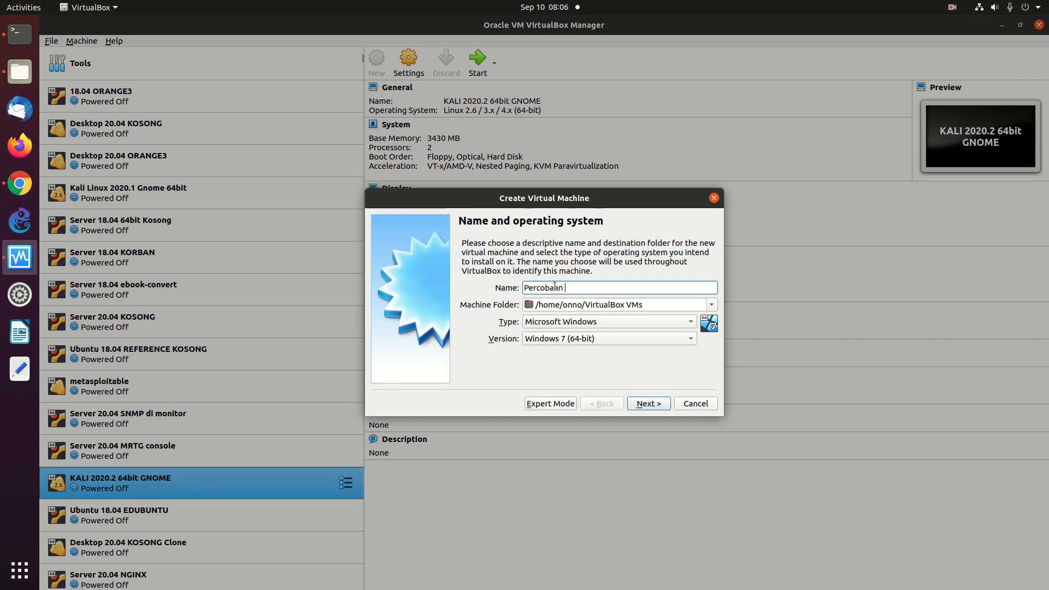
type(" DUAL BOOT")
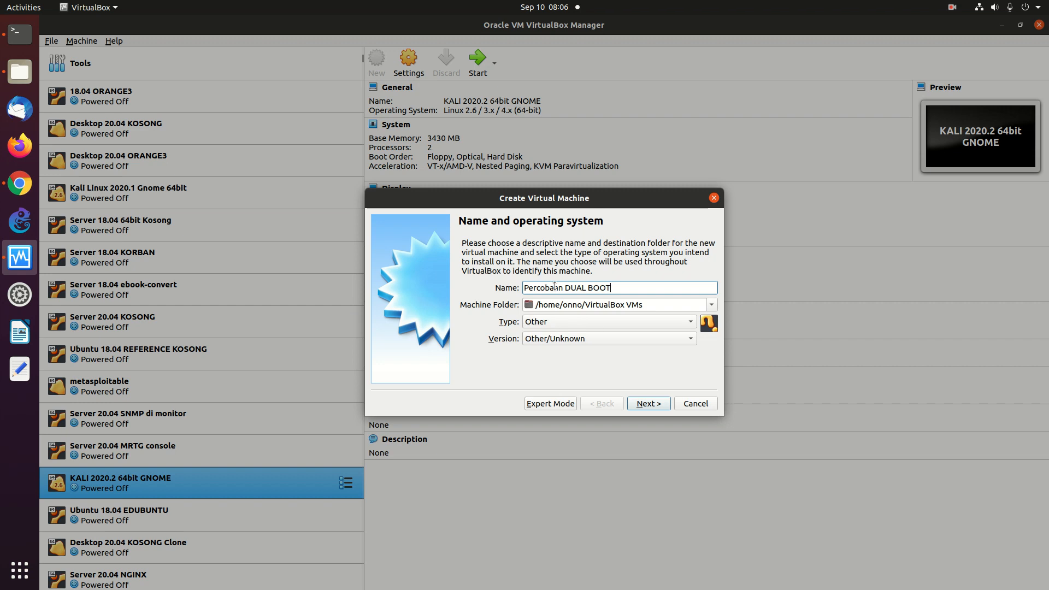
left_click(573, 327)
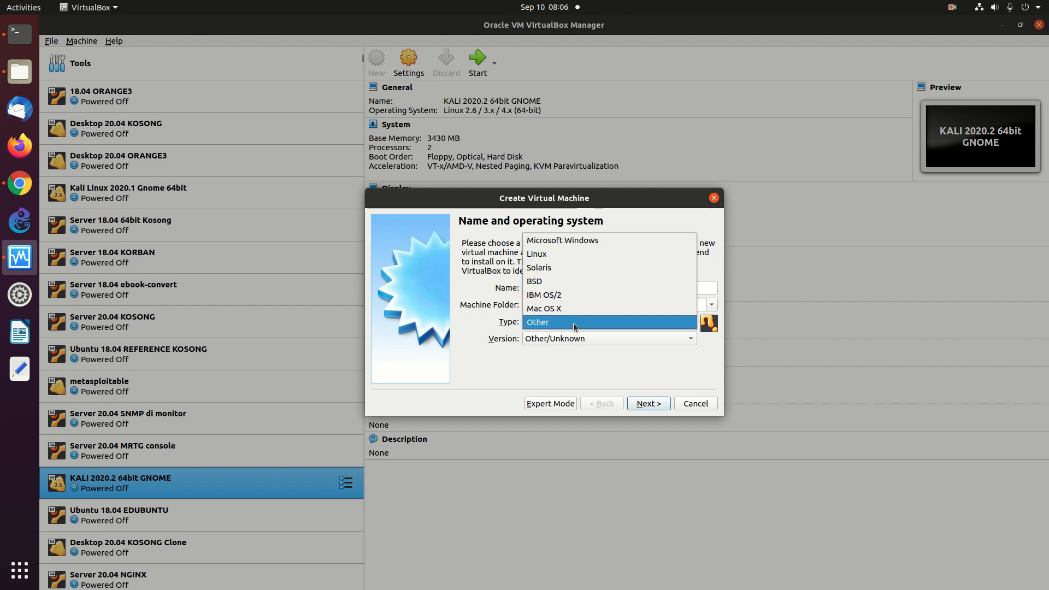
left_click(576, 241)
left_click(586, 339)
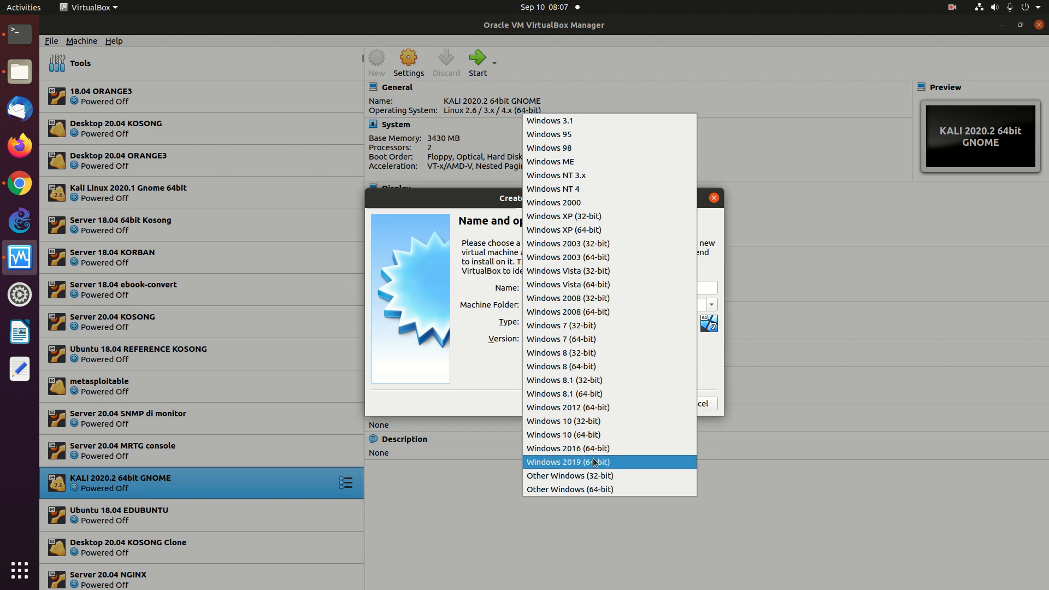
left_click(586, 491)
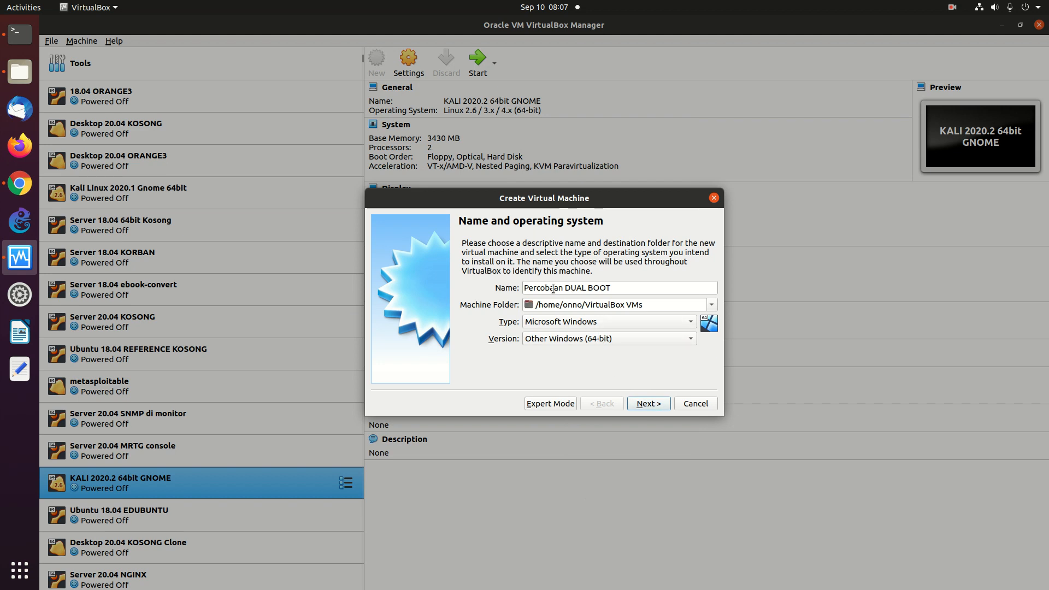
left_click(657, 406)
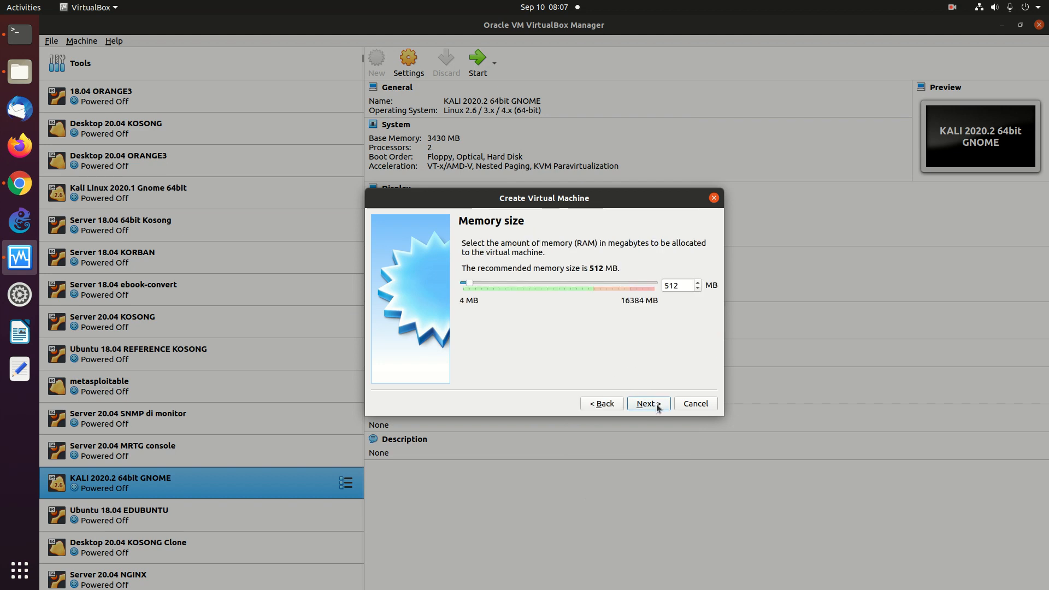
- Raise the new machine's memory to 4096 MB
left_click(515, 283)
left_click(516, 283)
left_click(516, 283)
left_click(516, 284)
left_click(516, 283)
left_click(516, 283)
left_click(516, 283)
left_click(646, 403)
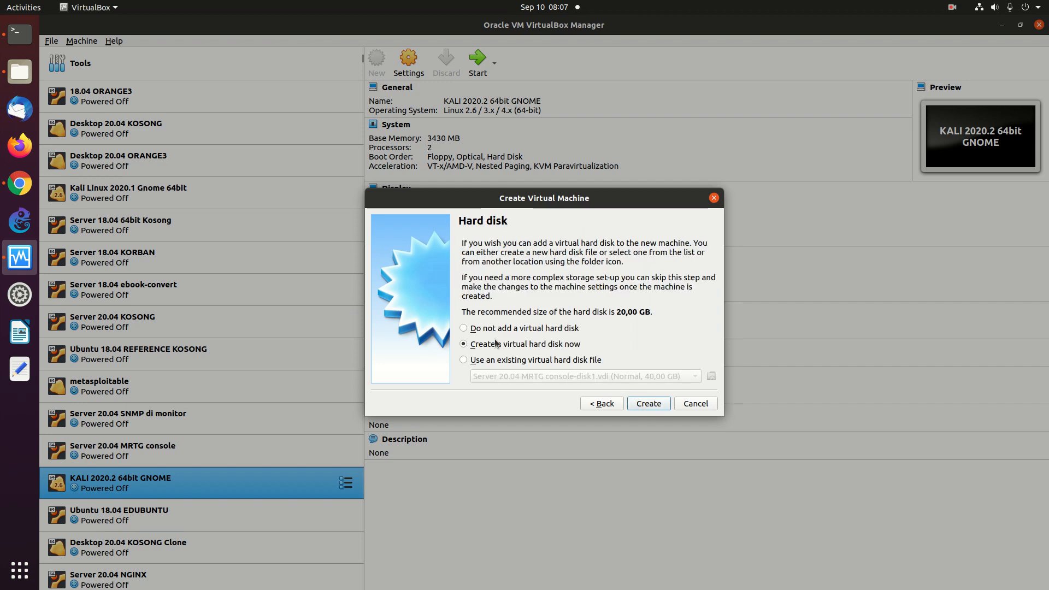
- Create a dynamically allocated 80 GB VDI hard disk and finish the machine
left_click(655, 403)
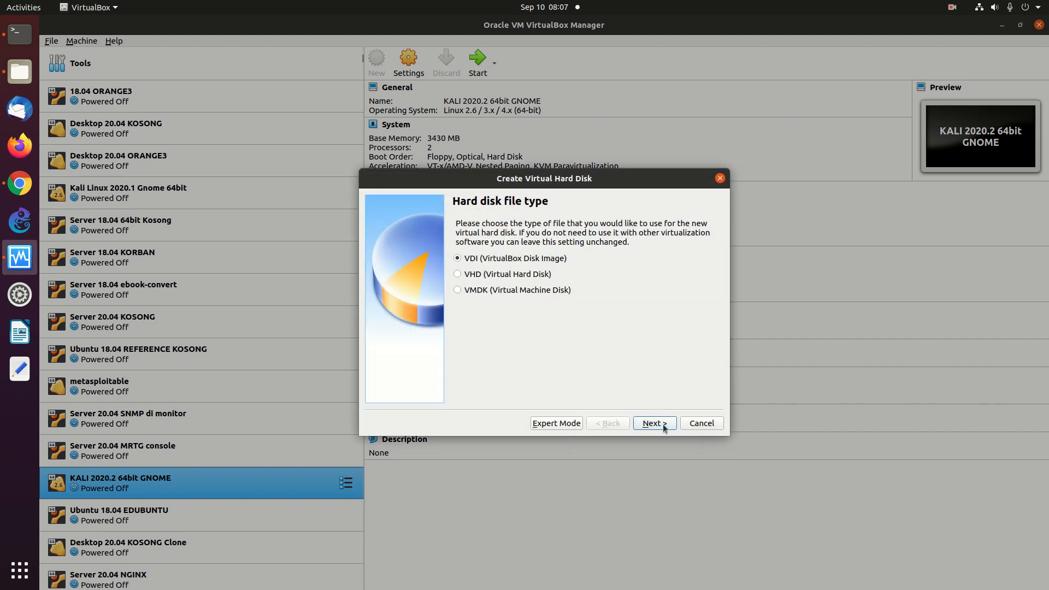
left_click(662, 428)
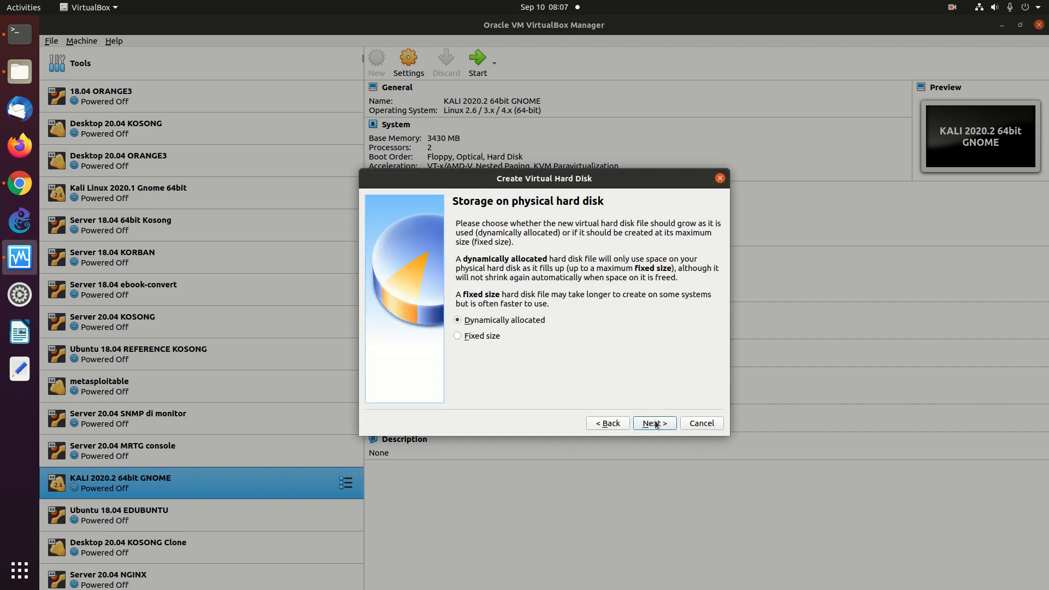
left_click(657, 424)
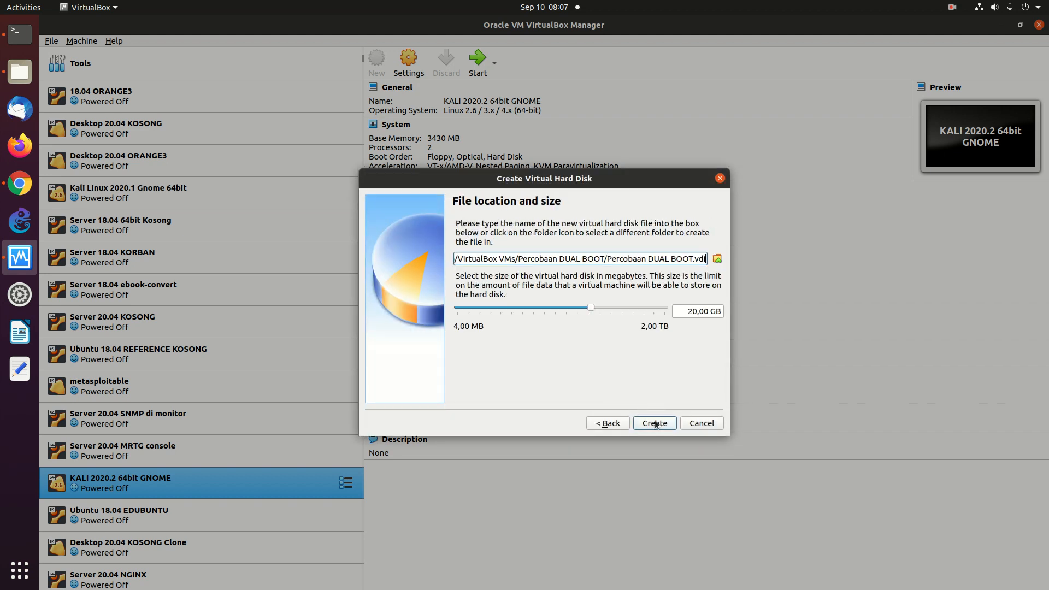
left_click(627, 308)
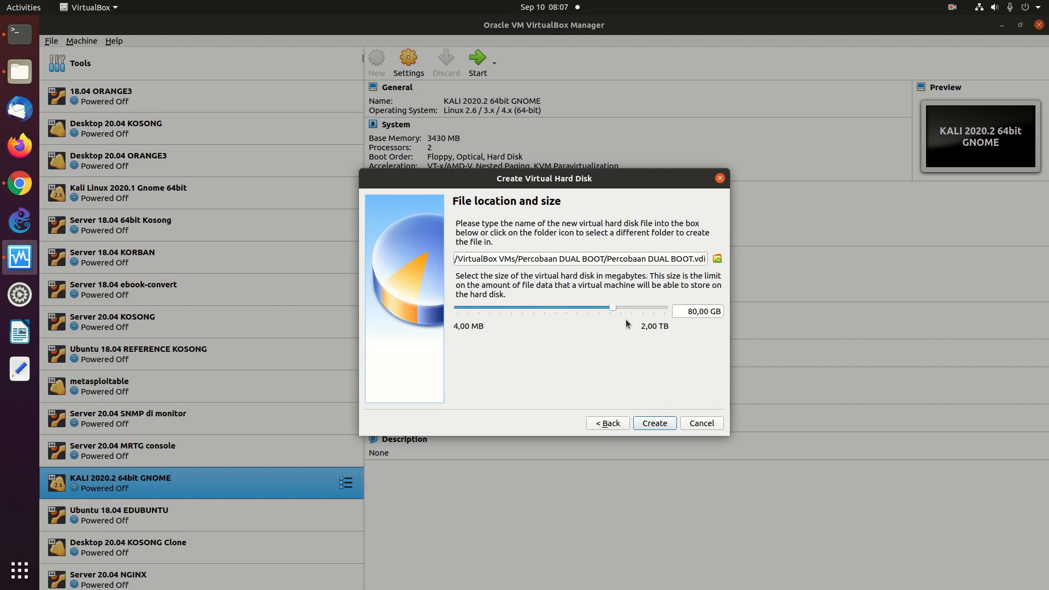
left_click(656, 424)
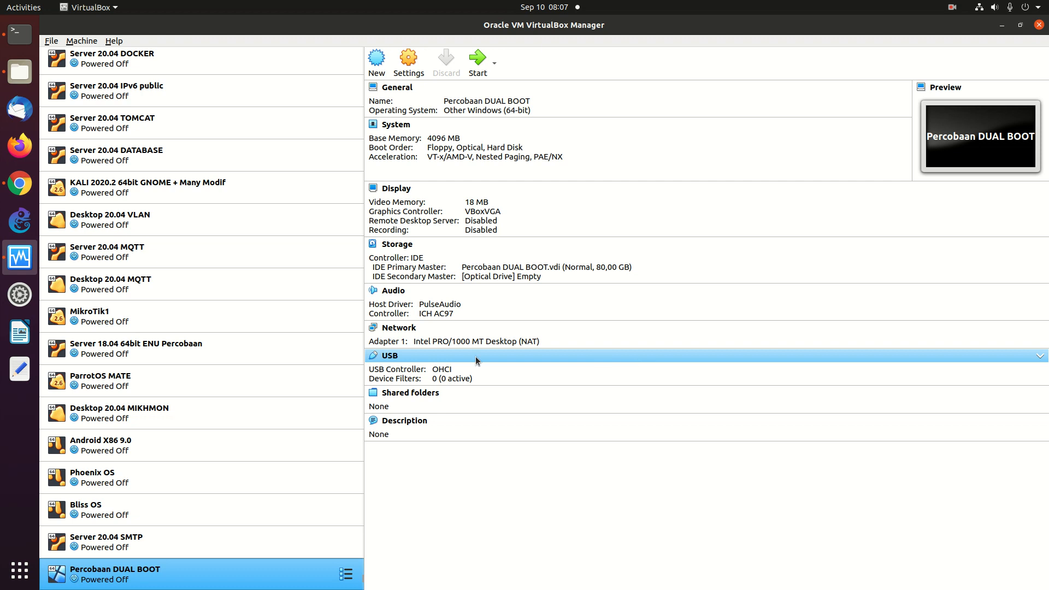
- Open Percobaan DUAL BOOT's settings and give it 2 processors
right_click(105, 571)
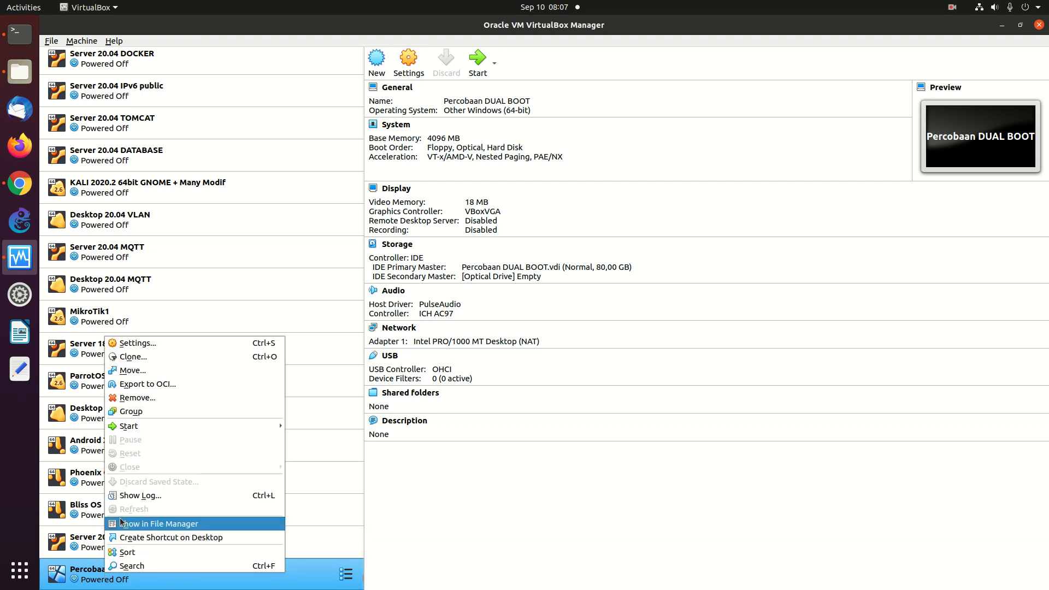
left_click(157, 347)
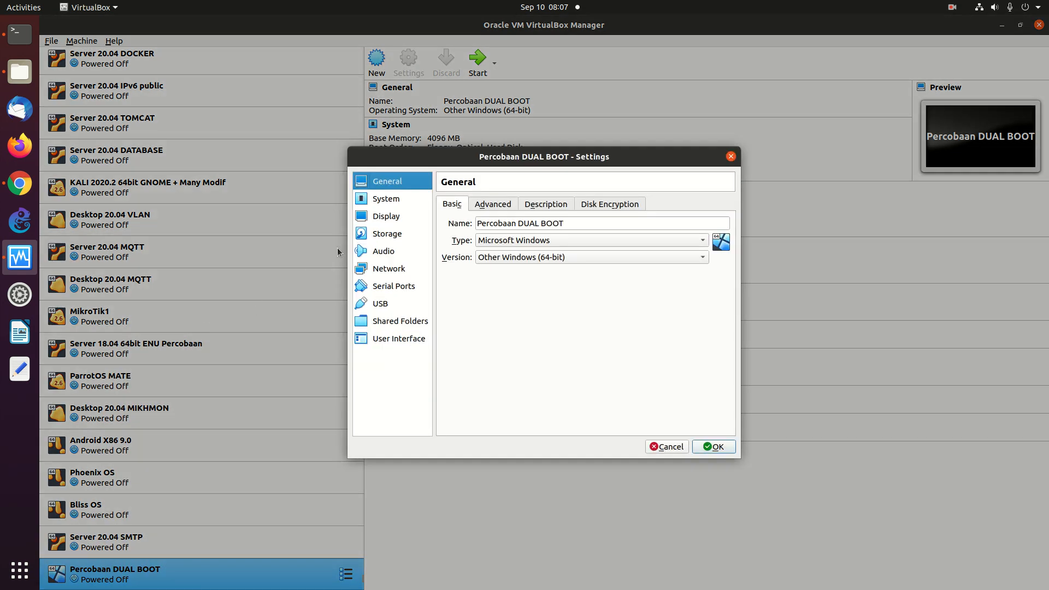
left_click(404, 202)
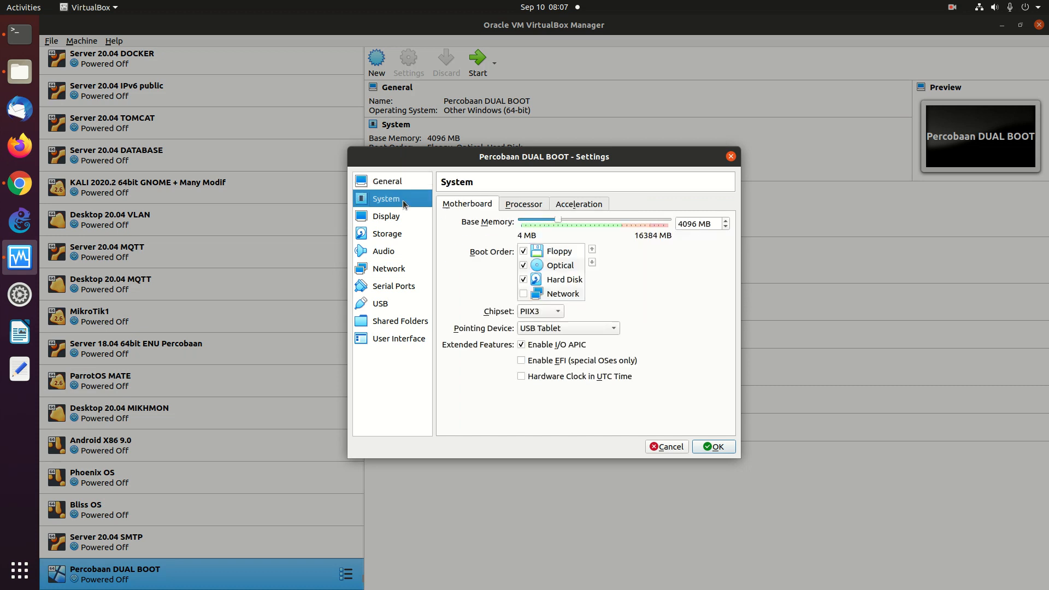
left_click(528, 205)
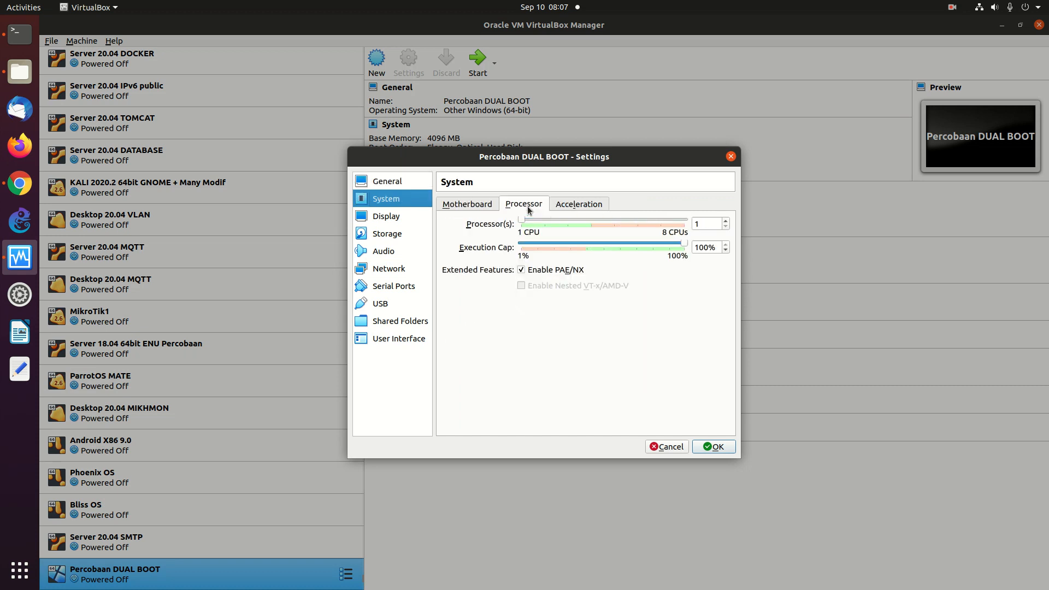
left_click(555, 220)
- Select the empty optical drive under Storage and view its disk choices
left_click(397, 238)
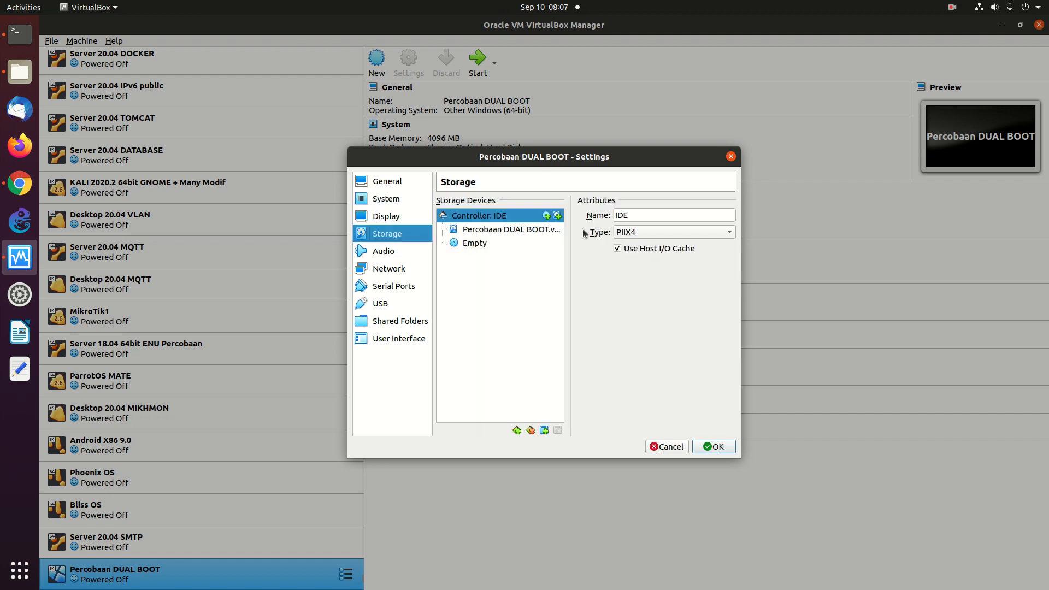
left_click(487, 243)
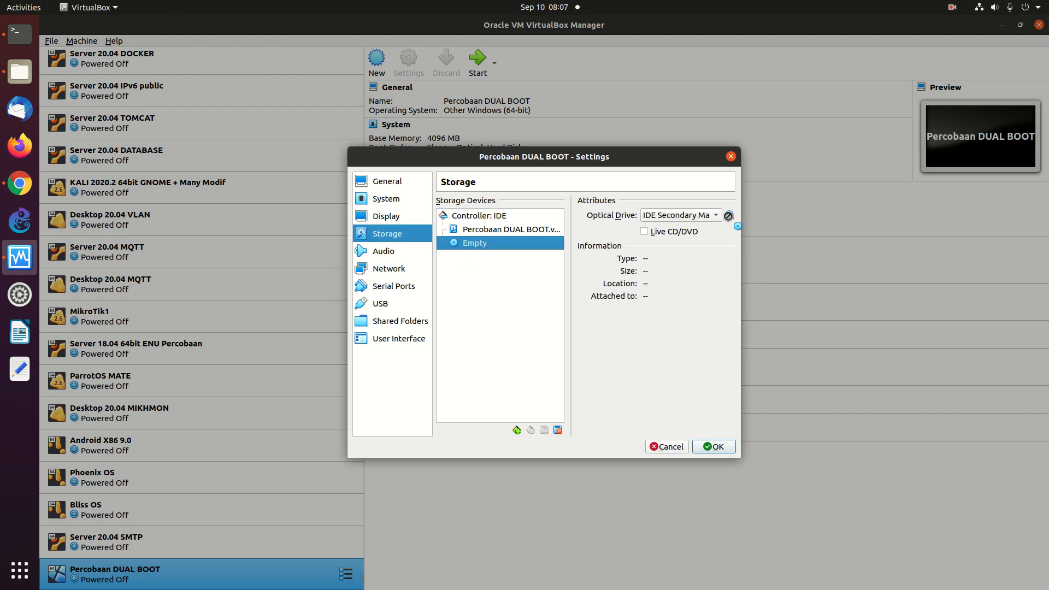
left_click(729, 215)
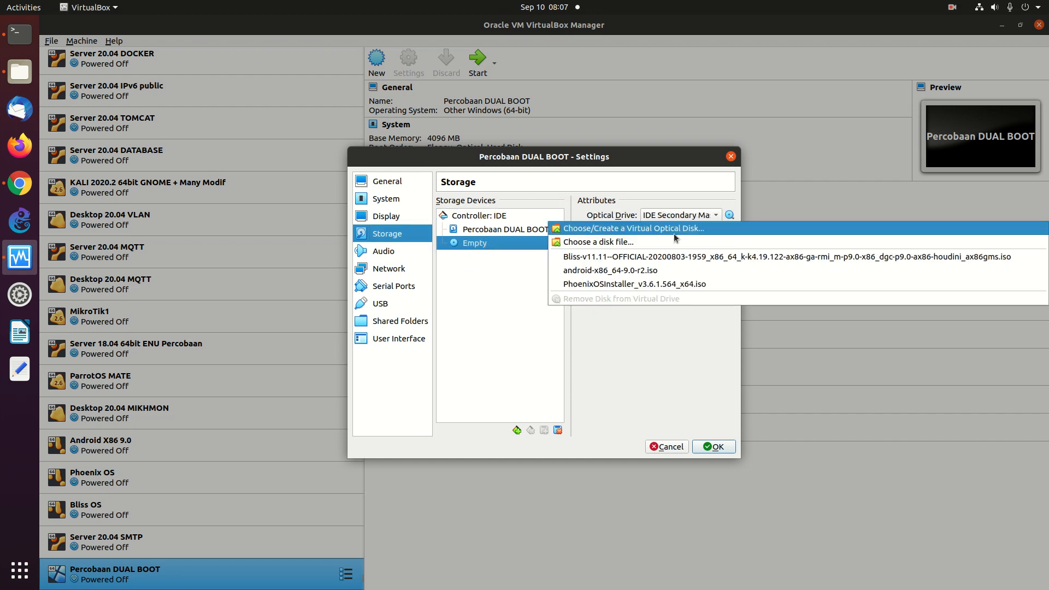
left_click(470, 286)
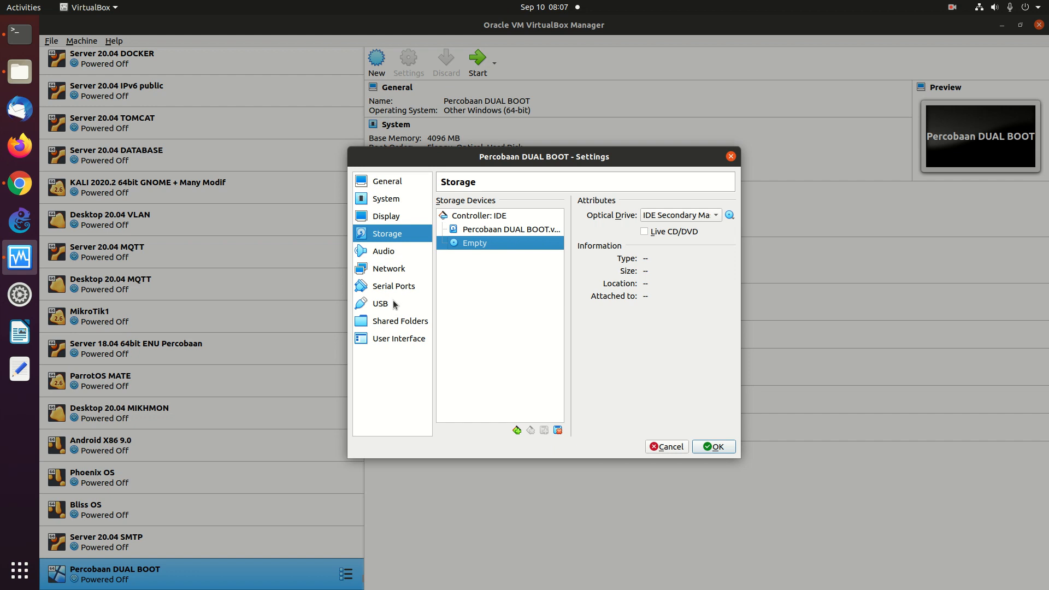
- Attach the network adapter as Bridged Adapter
left_click(385, 271)
left_click(542, 241)
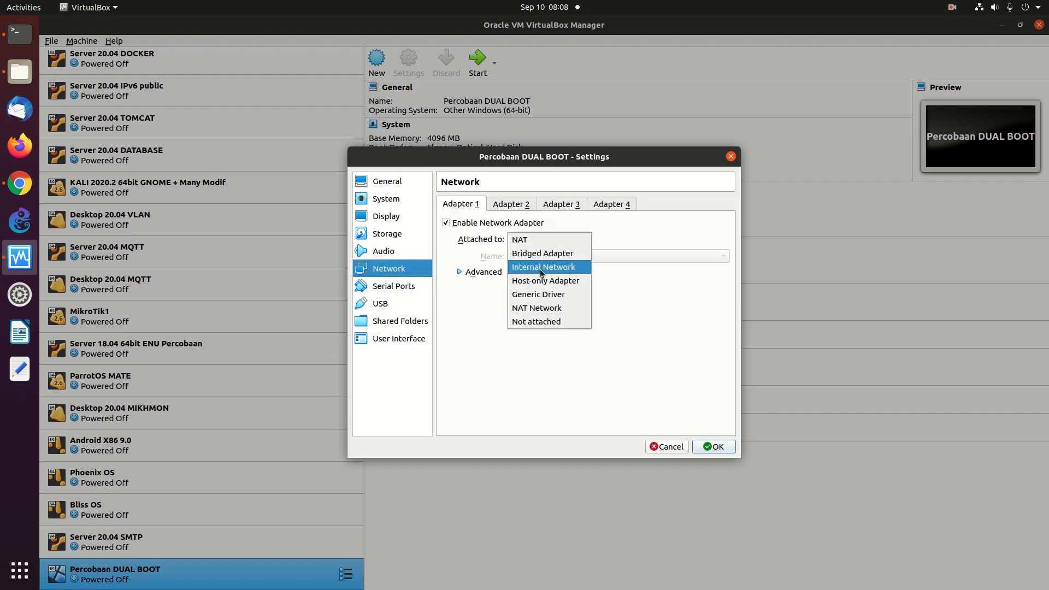
left_click(539, 254)
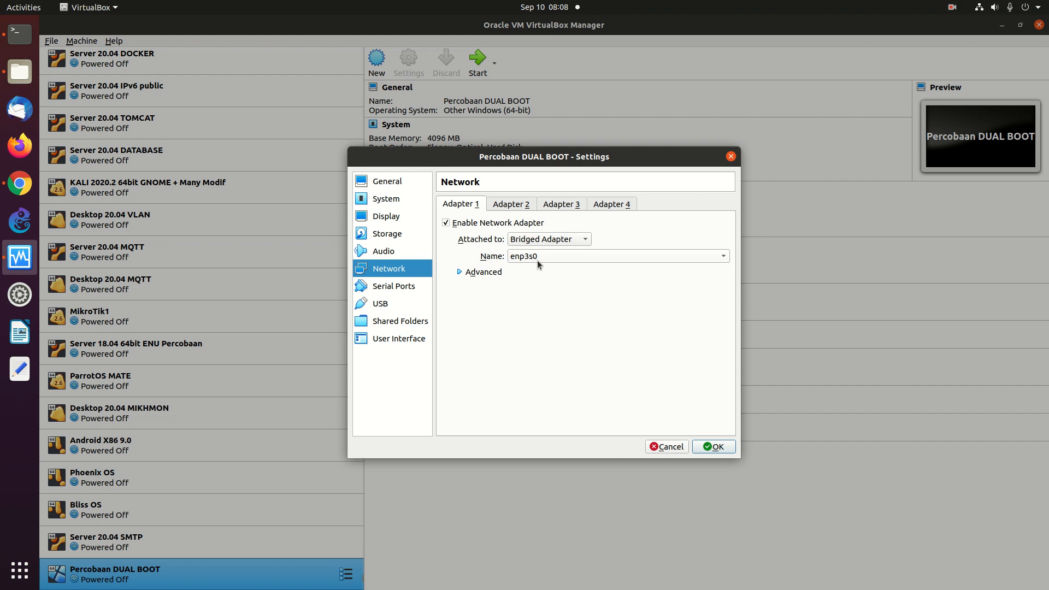
left_click(463, 273)
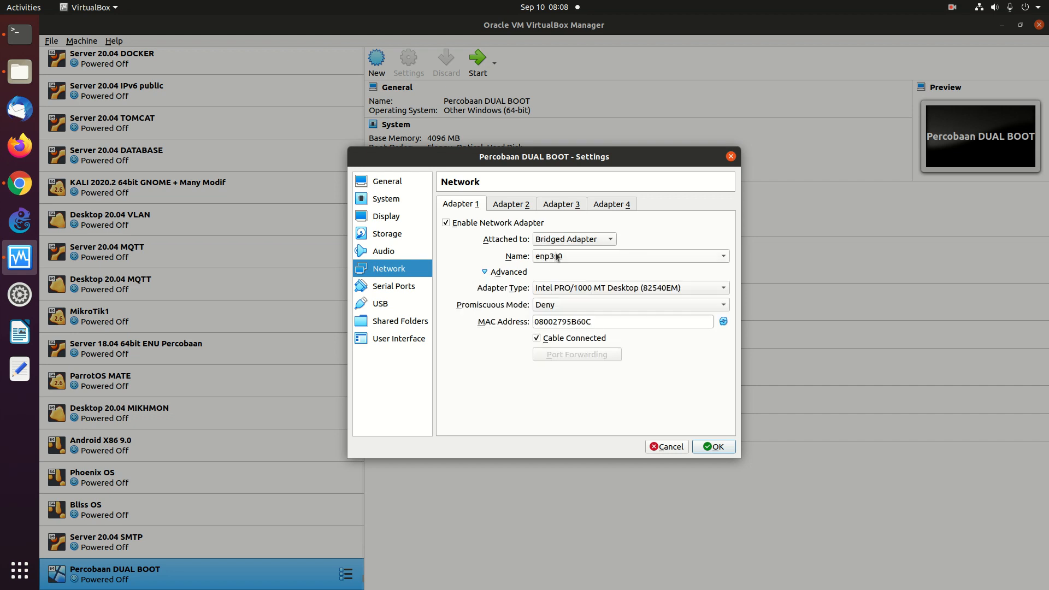
- Back in Storage, choose to load a disk image file into the optical drive
left_click(396, 307)
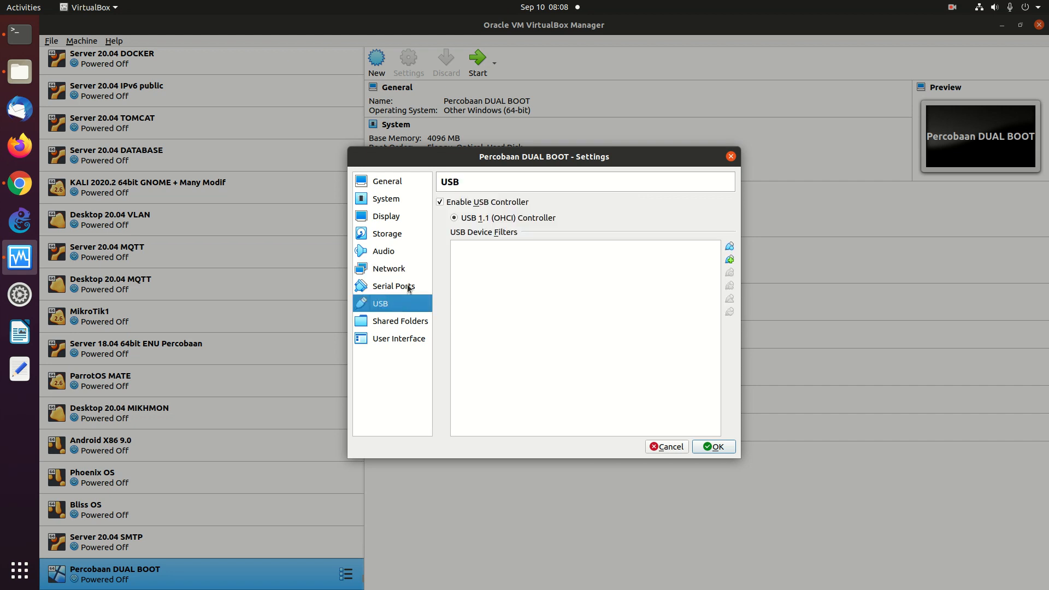
left_click(385, 237)
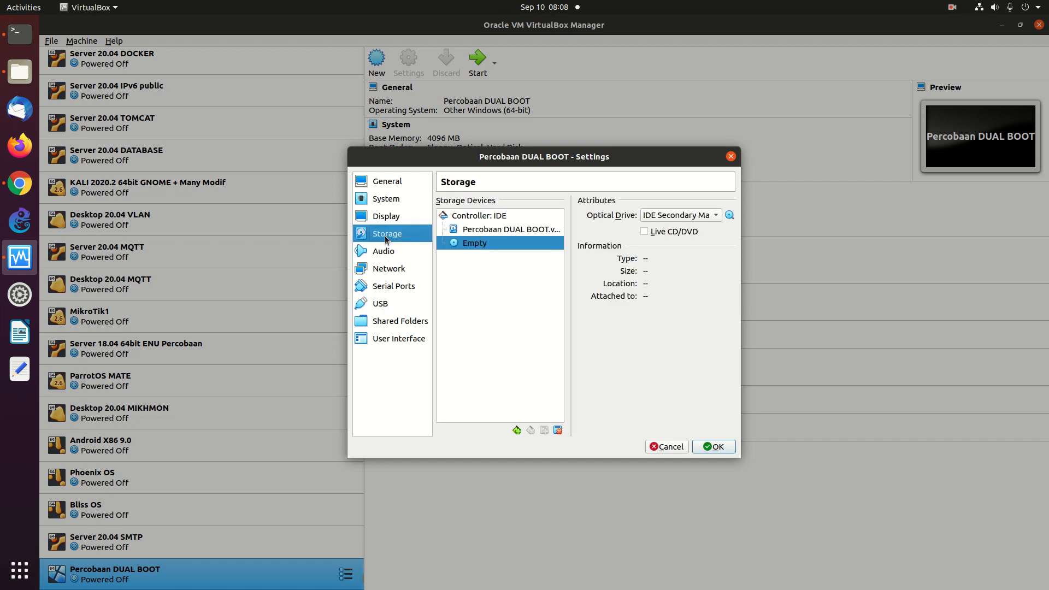
left_click(729, 216)
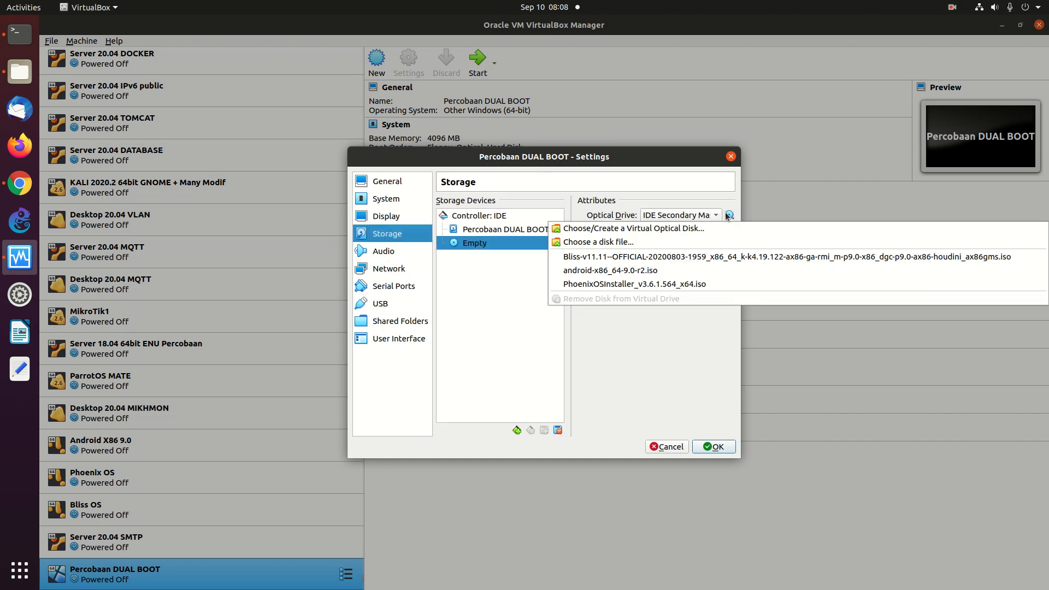
left_click(657, 238)
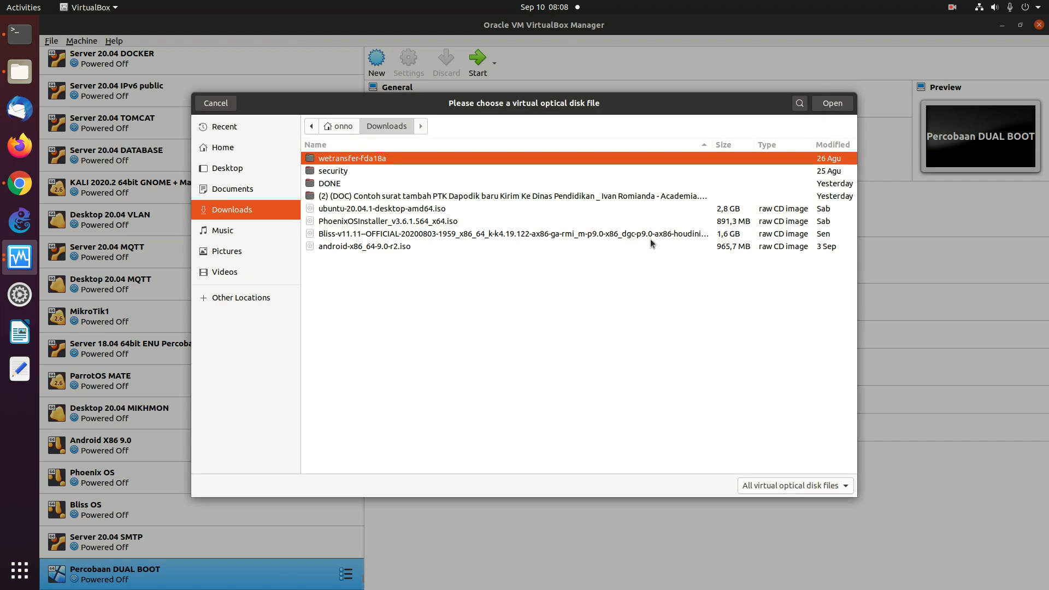
- Browse from the filesystem root to the /var/data/iso folder
left_click(349, 127)
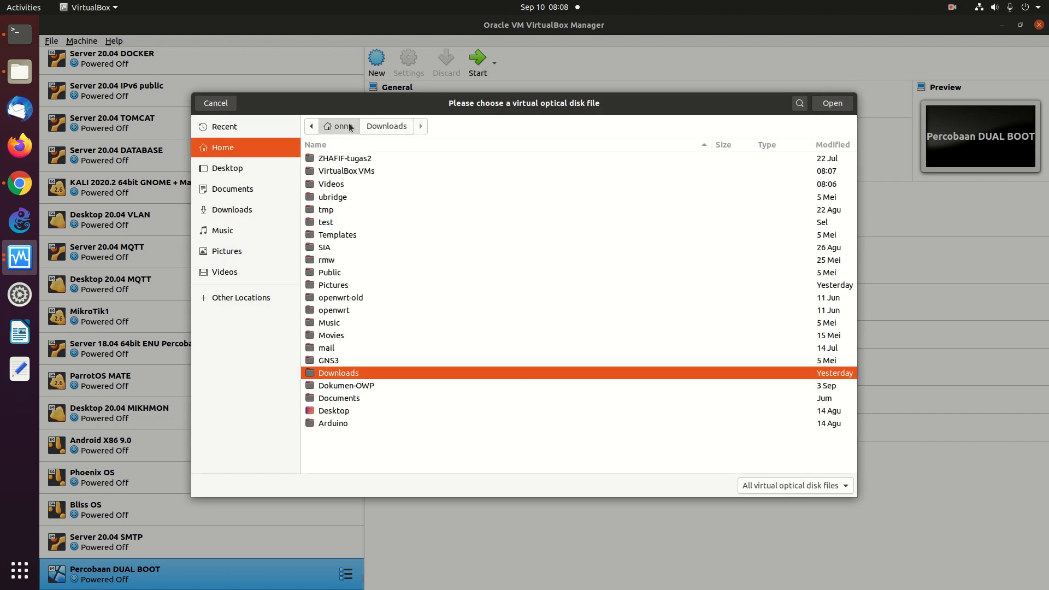
left_click(311, 127)
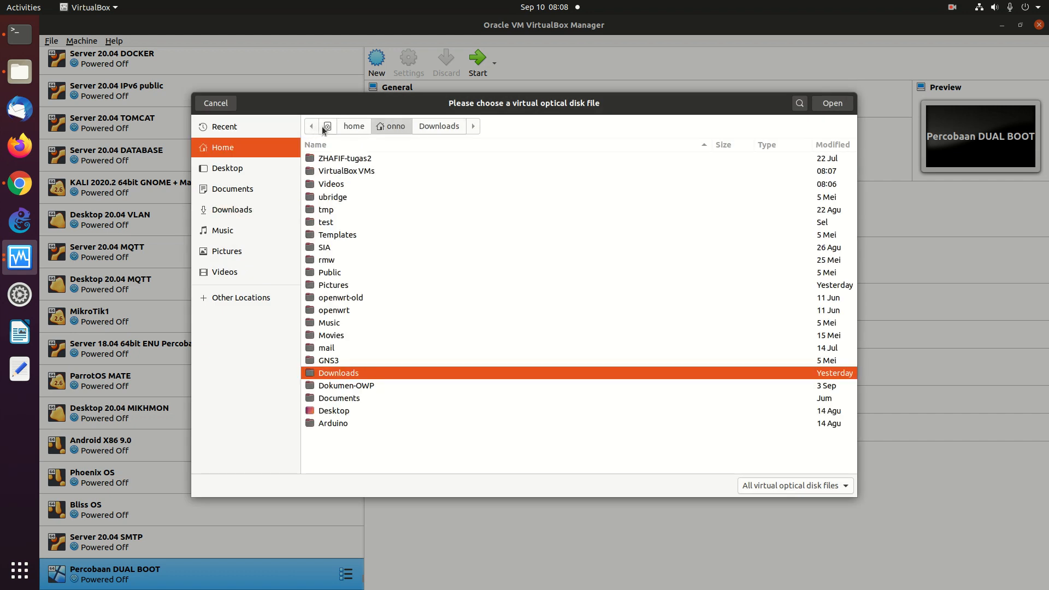
left_click(325, 128)
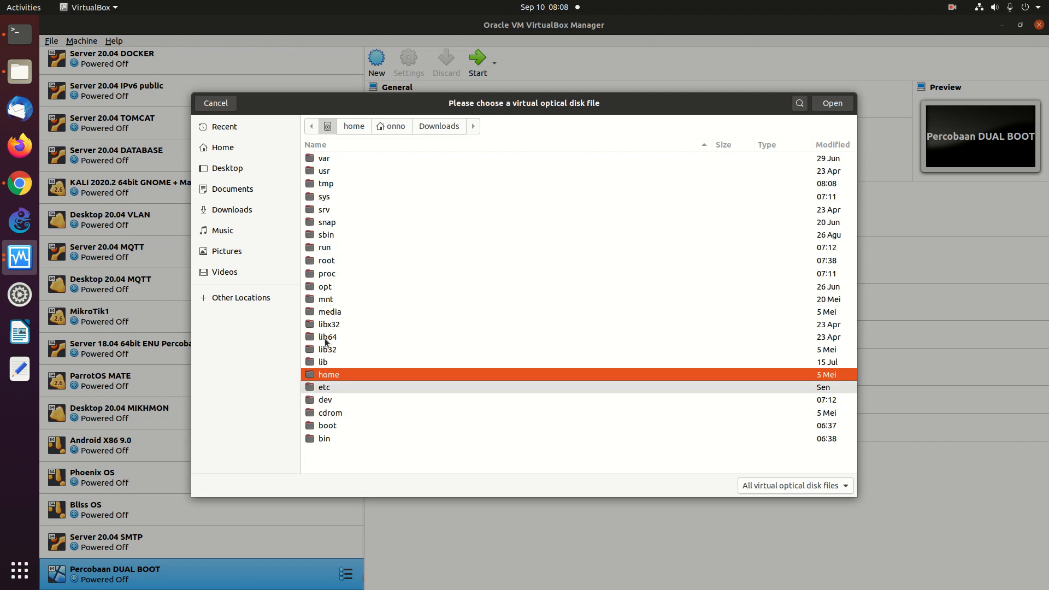
double_click(319, 164)
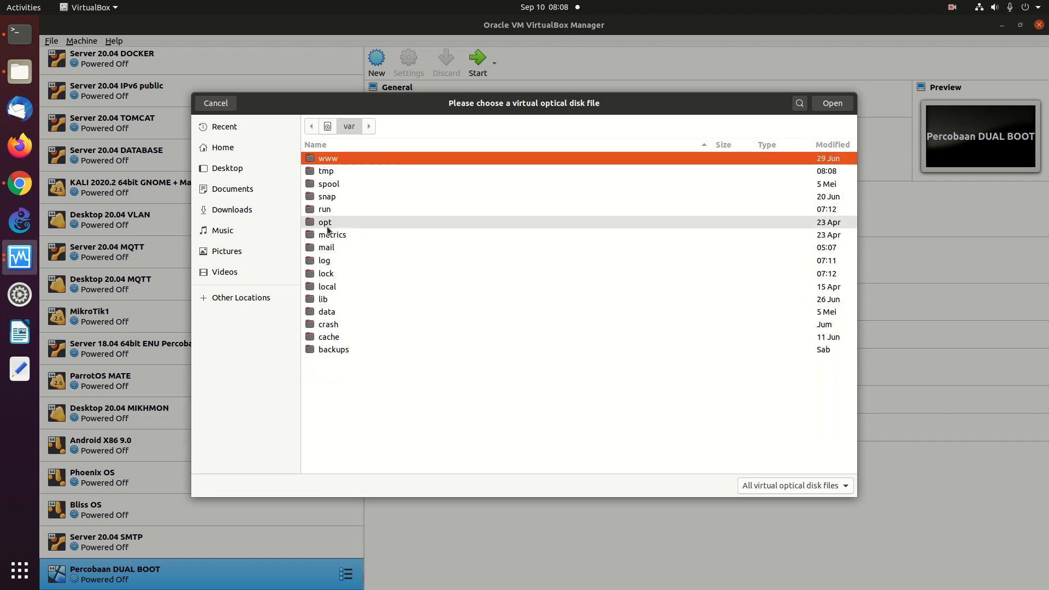
double_click(327, 312)
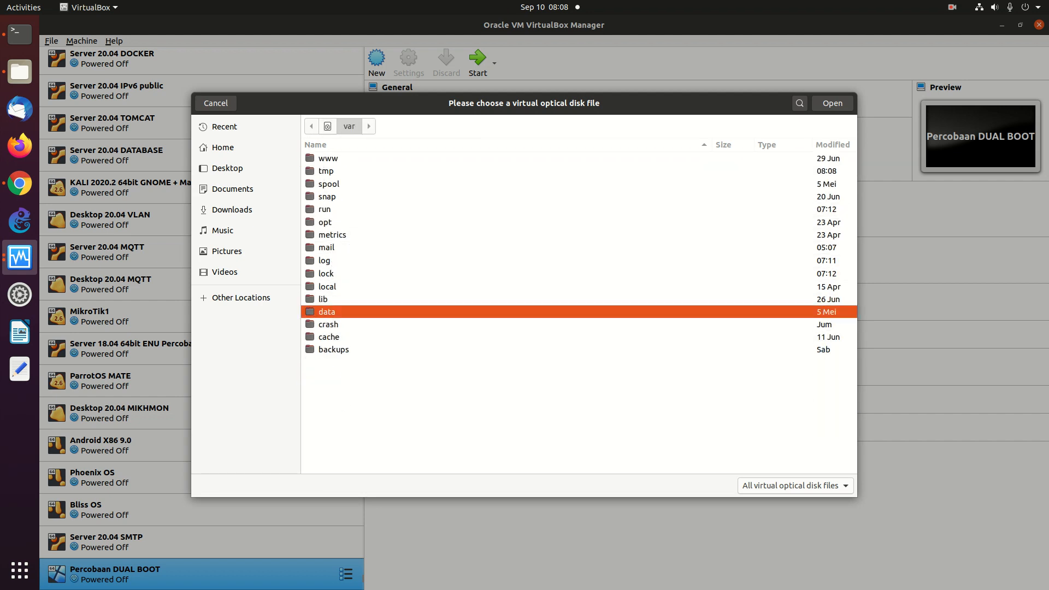
double_click(330, 234)
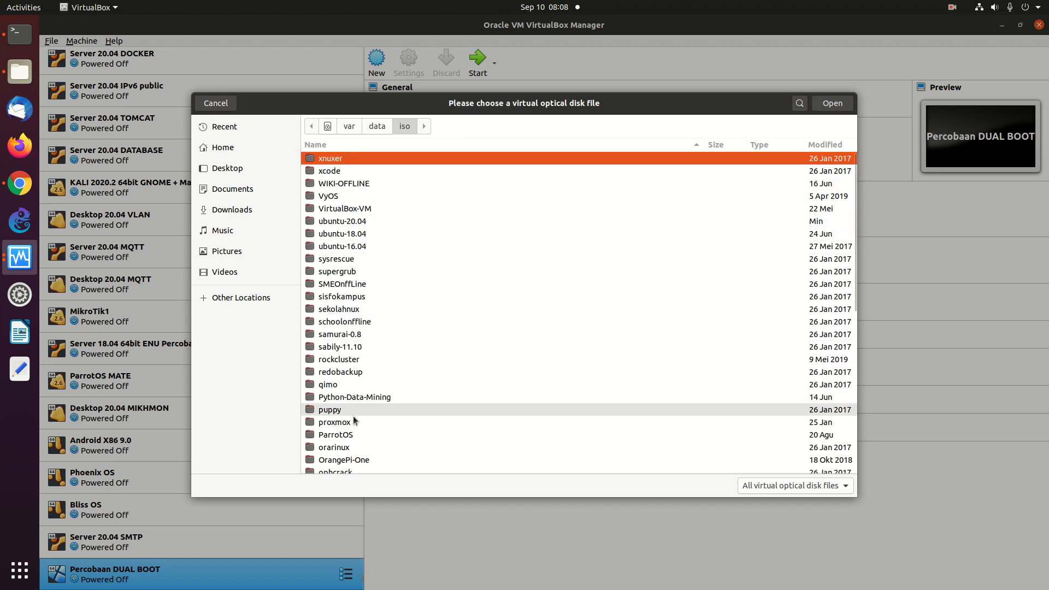
- Open hacking > WINDOWS > Windows 7 22in1 and select WIN7.AIO.ENU.NOV2019.iso
left_click(355, 235)
key("Down")
key("Down")
key("Down")
key("Down")
key("Down")
key("Down")
key("Down")
key("Down")
key("Down")
key("Down")
key("Down")
key("Down")
key("Down")
key("Down")
key("Down")
key("Down")
key("Down")
key("Down")
key("Down")
key("Down")
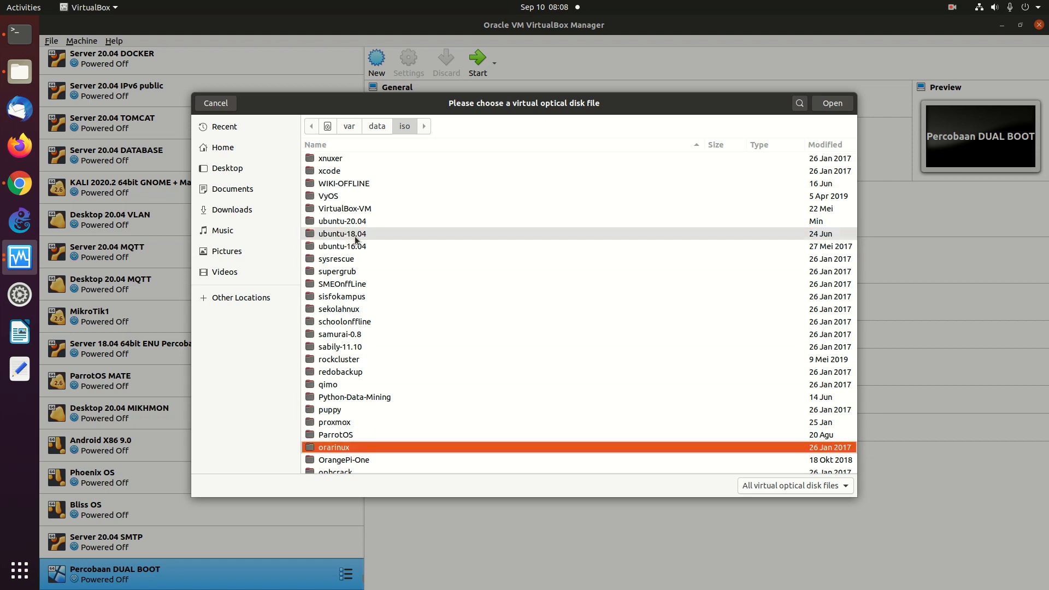
key("Down")
key("Down")
key("Up")
key("Up")
key("Up")
key("Up")
key("Up")
key("Up")
key("Up")
key("Up")
key("Up")
key("Up")
key("Up")
key("Down")
key("Down")
key("Down")
key("Down")
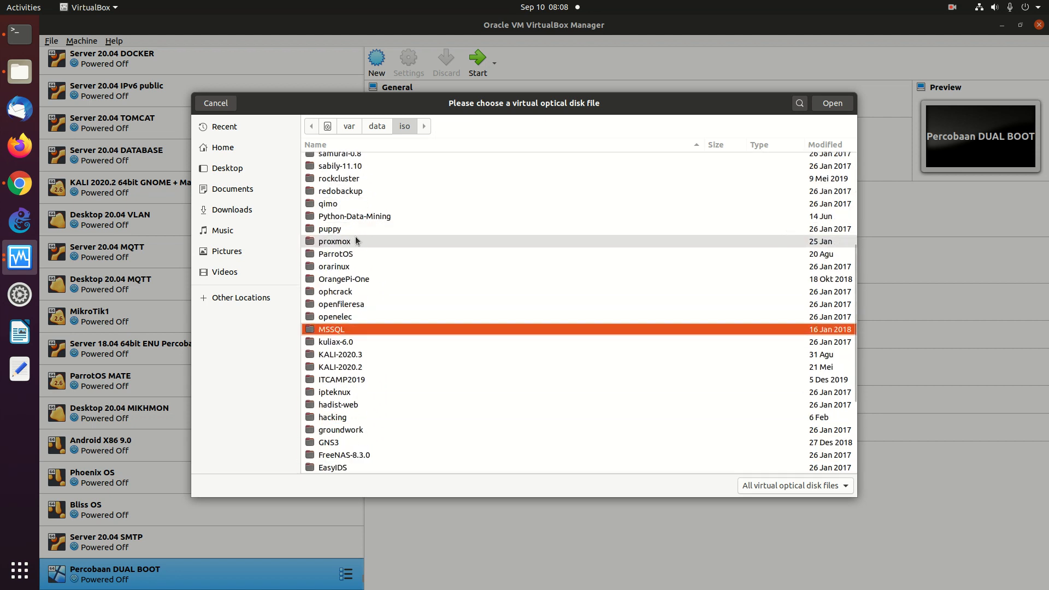
key("Down")
key("Down")
key("Down")
key("Down")
key("Return")
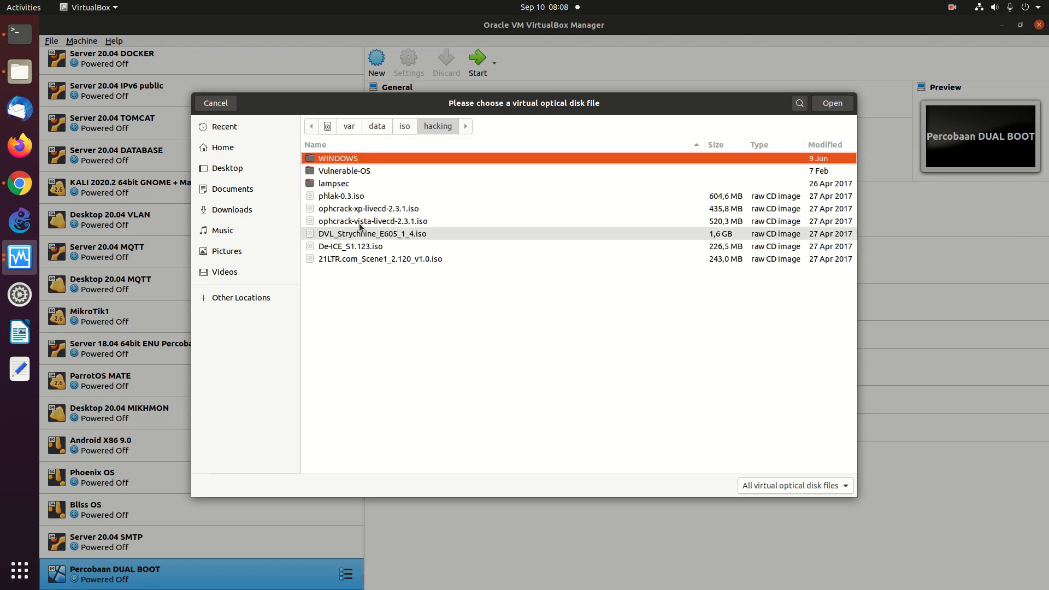
double_click(343, 157)
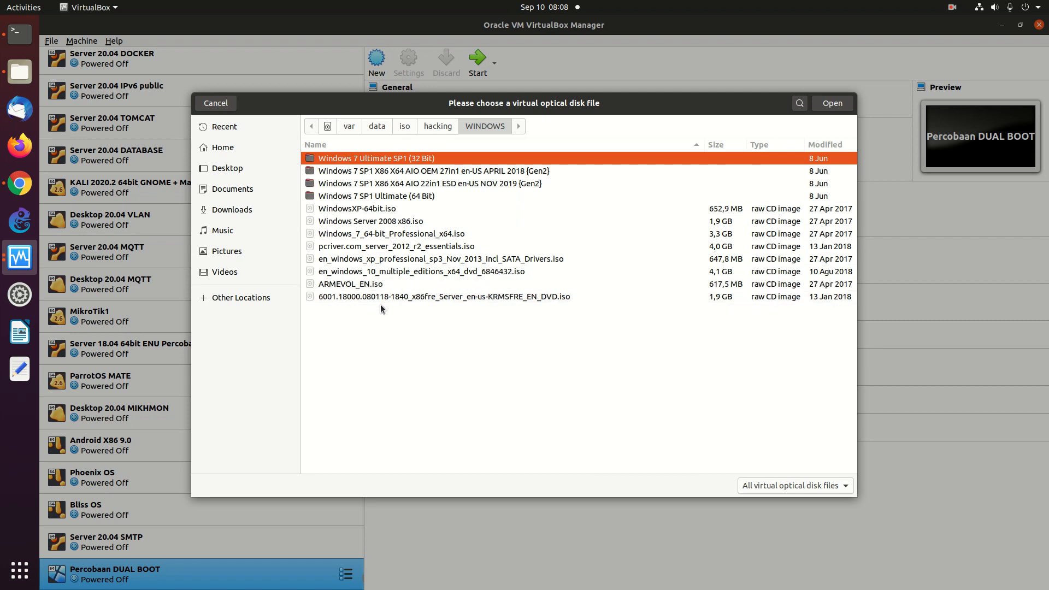
double_click(393, 185)
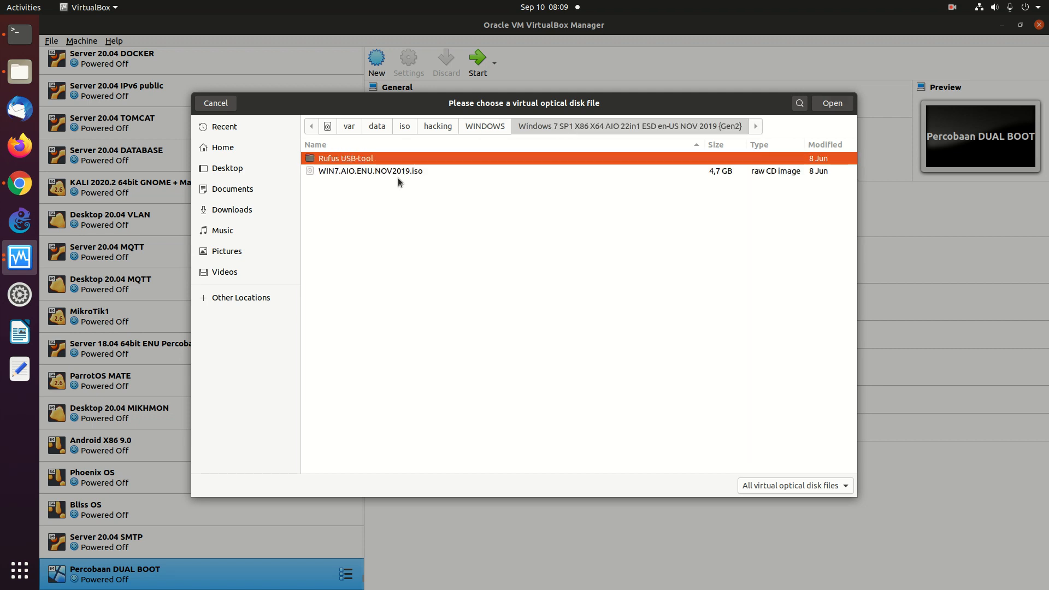
left_click(399, 172)
- Attach WIN7.AIO.ENU.NOV2019.iso, save settings, and normal-start the VM booting from that ISO
double_click(399, 172)
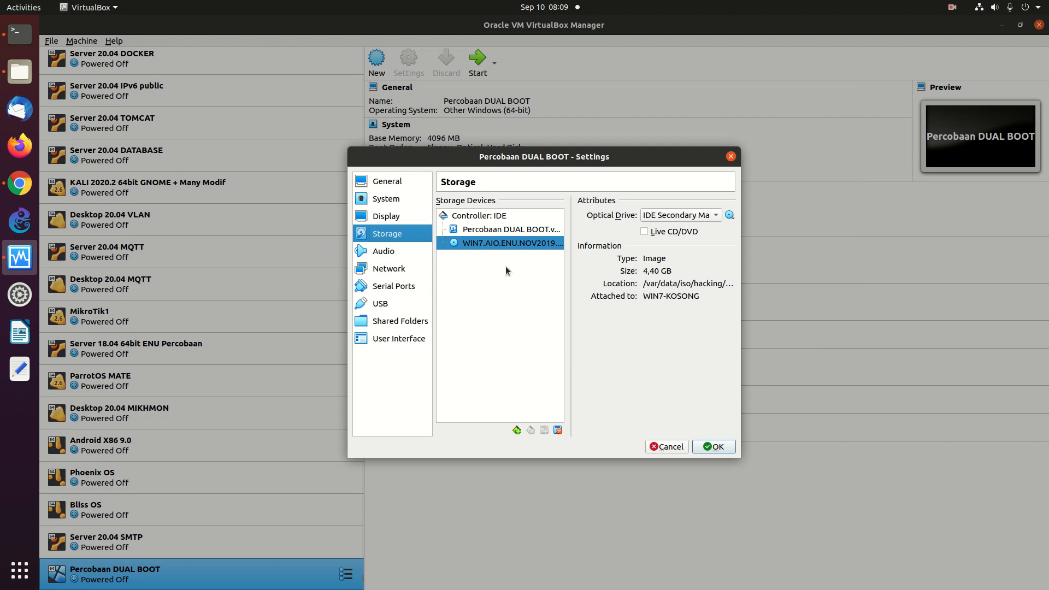
left_click(708, 447)
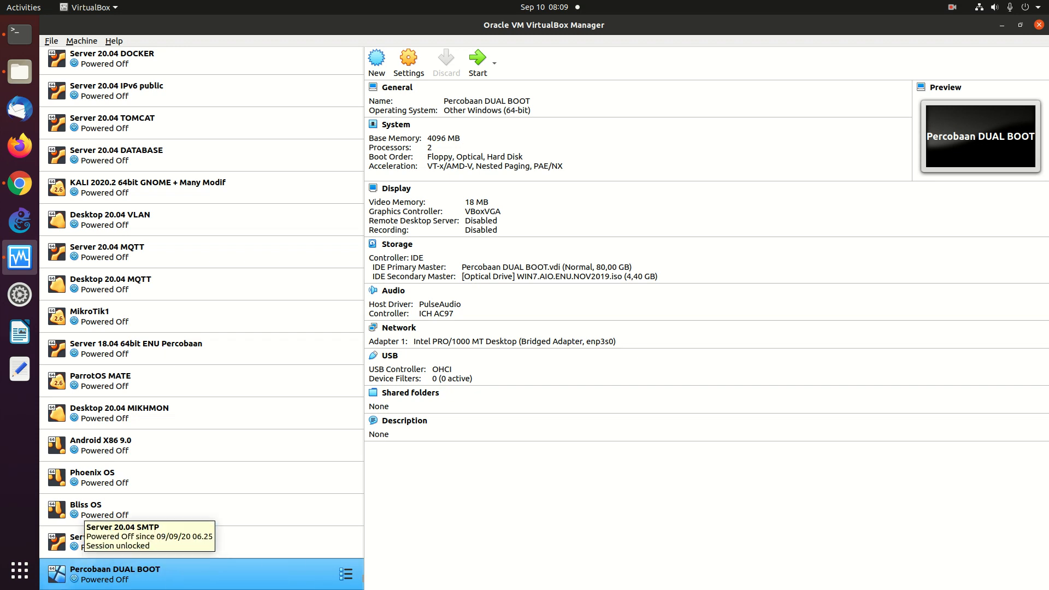
right_click(217, 586)
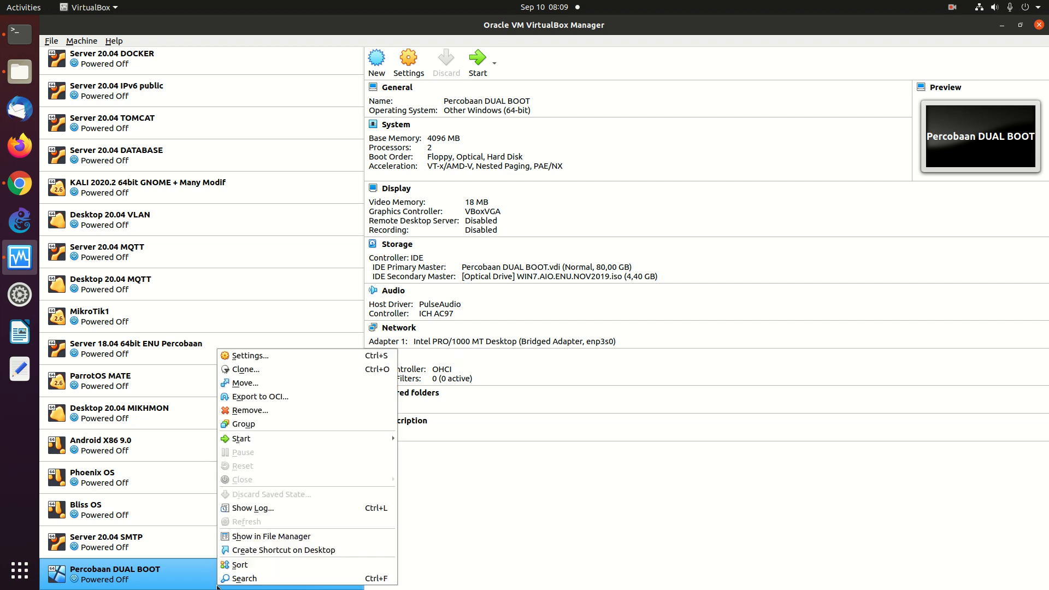
mouse_move(271, 439)
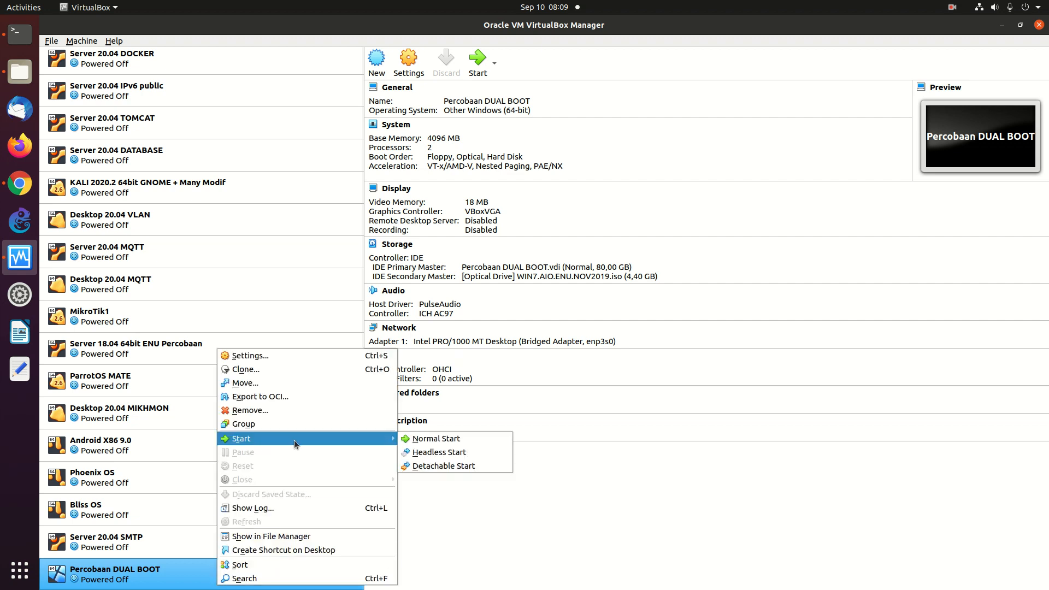
left_click(418, 439)
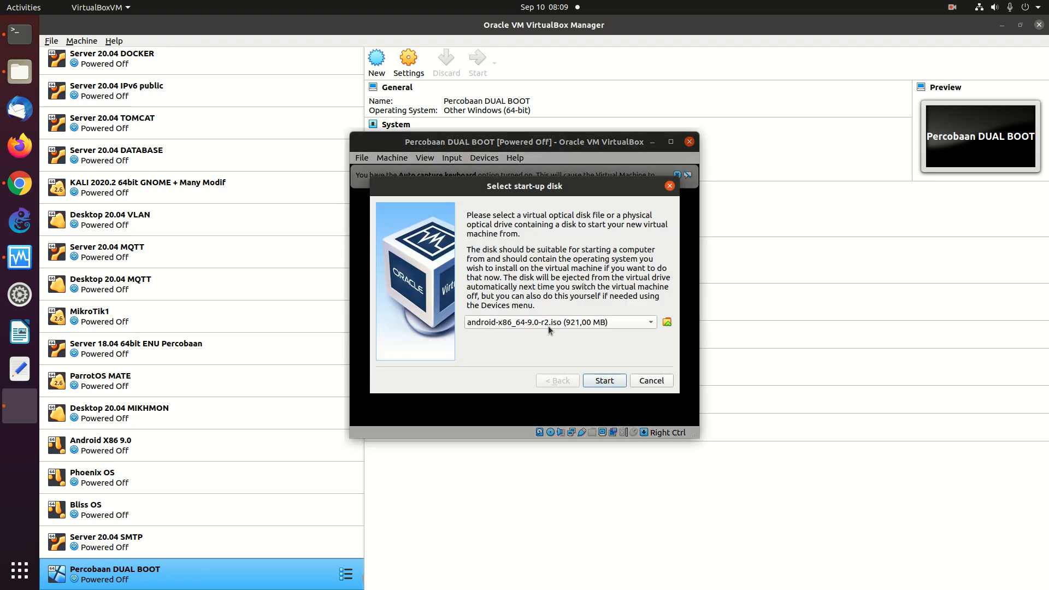
left_click(550, 324)
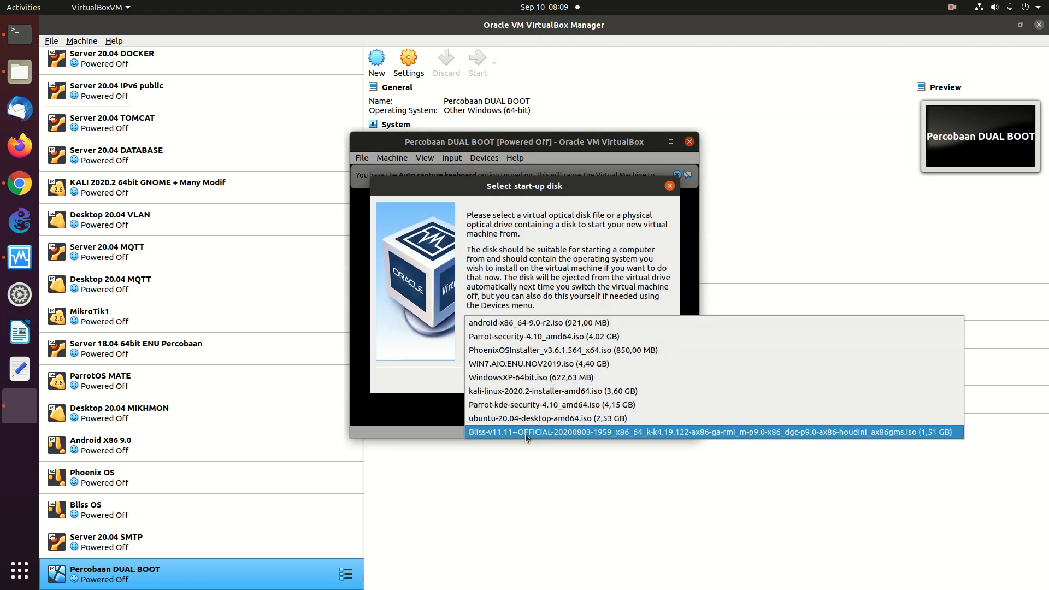
left_click(515, 364)
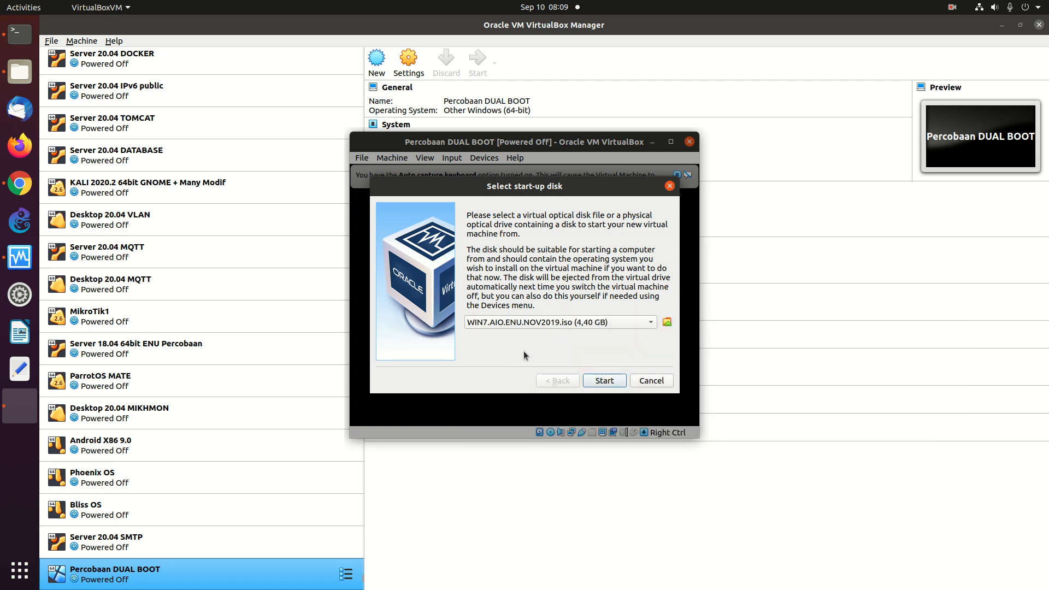
left_click(604, 381)
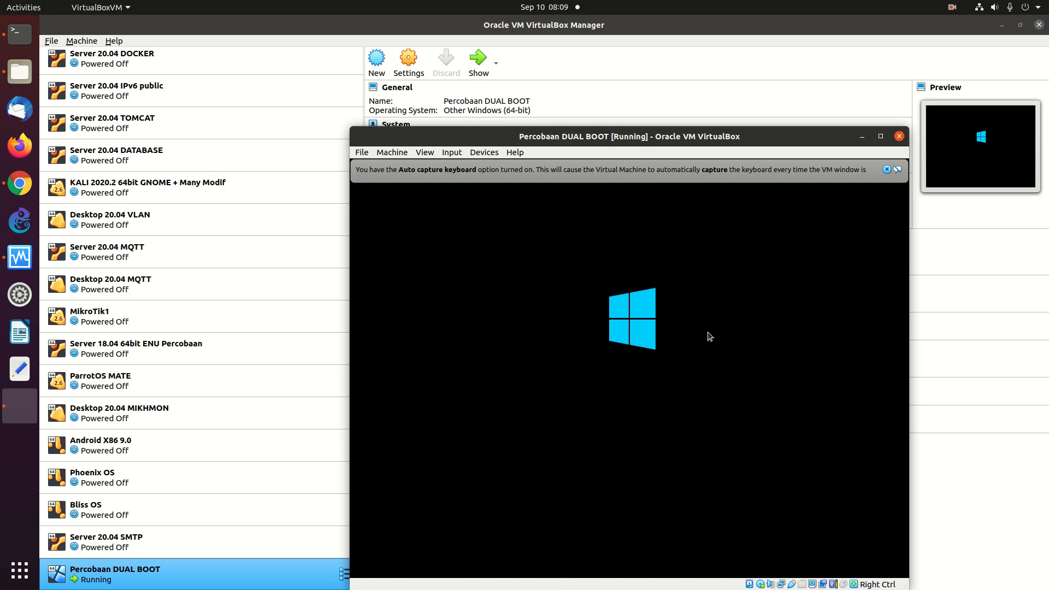
- Dismiss the keyboard and mouse integration notices and maximize the VM window
left_click(887, 170)
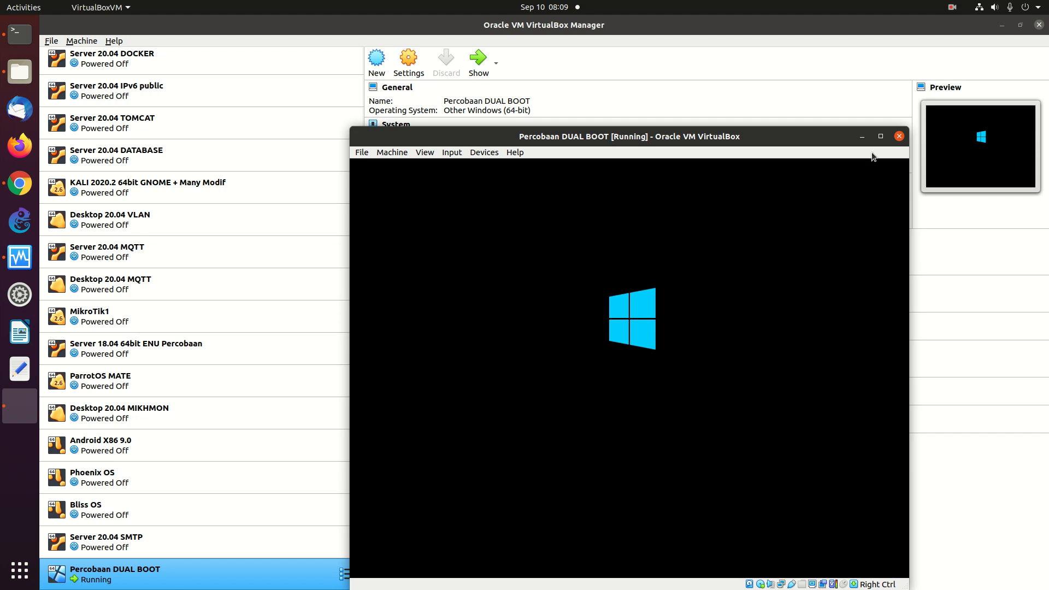
left_click(882, 136)
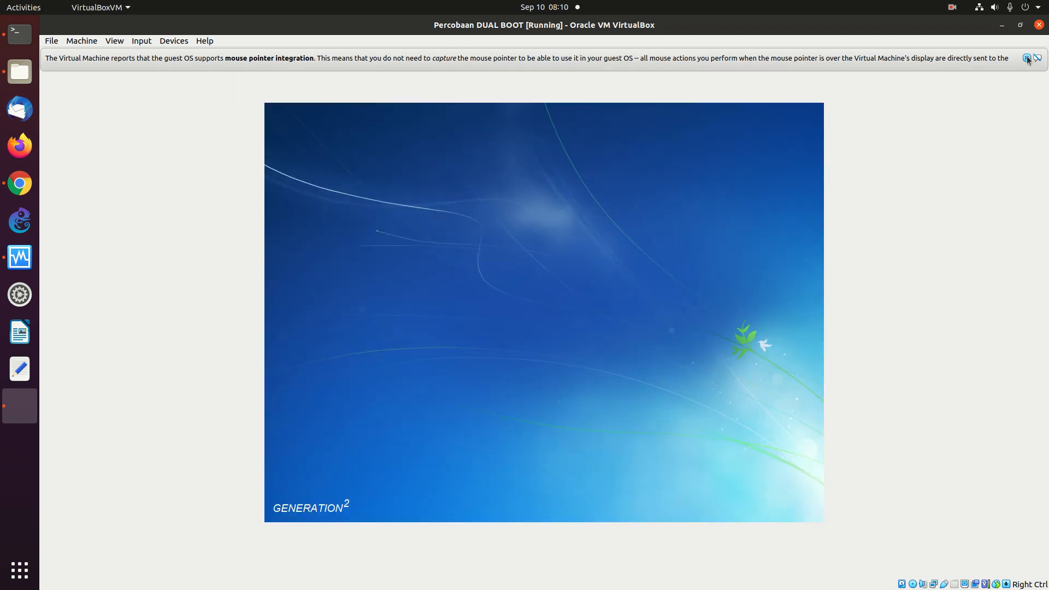
left_click(1027, 58)
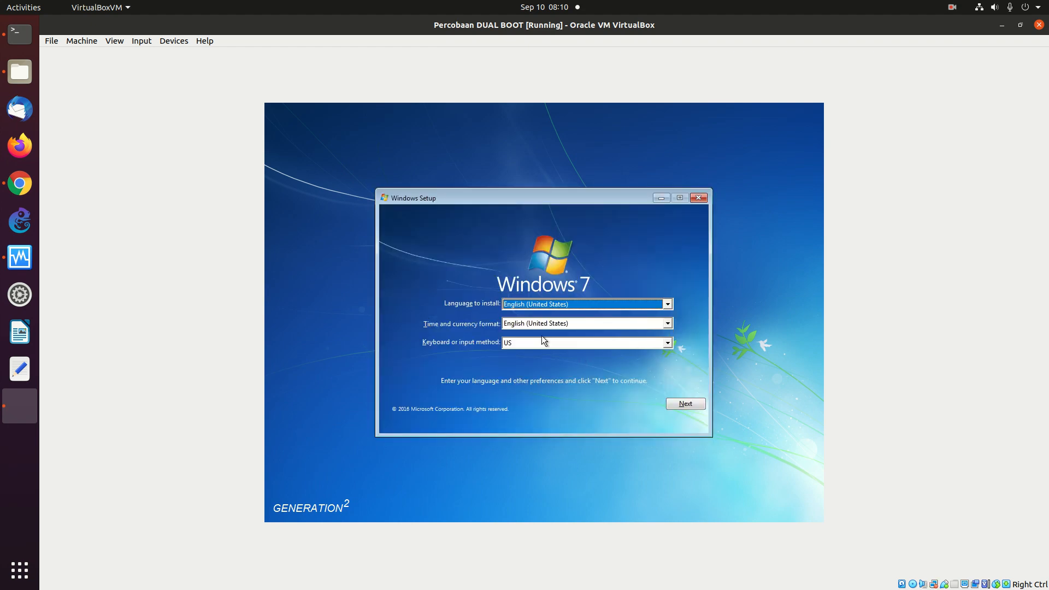
- Accept default language settings, start installing, and choose the Windows 7 Enterprise KMS edition
left_click(681, 401)
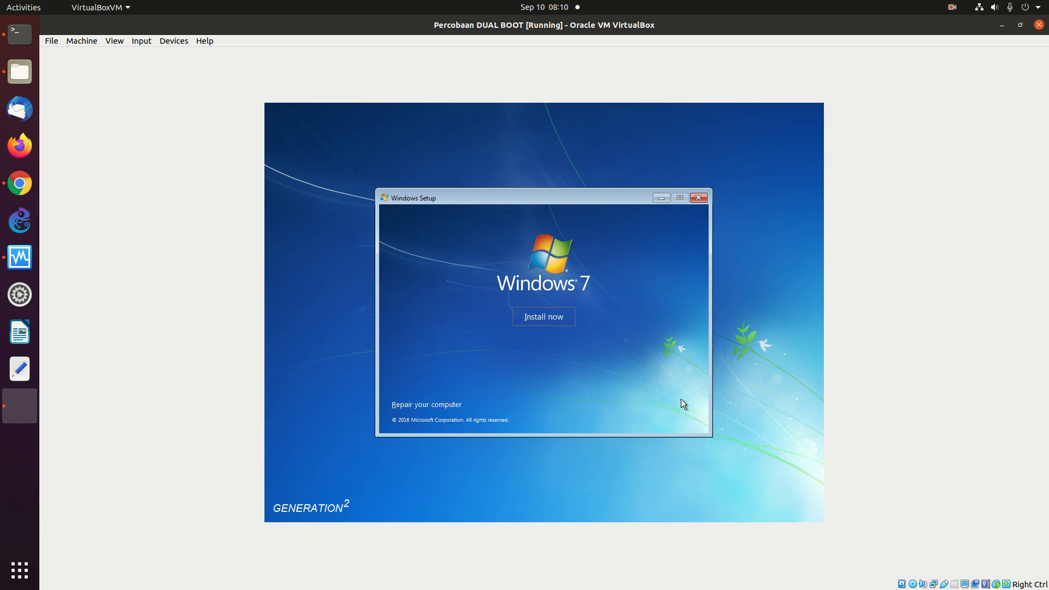
left_click(539, 321)
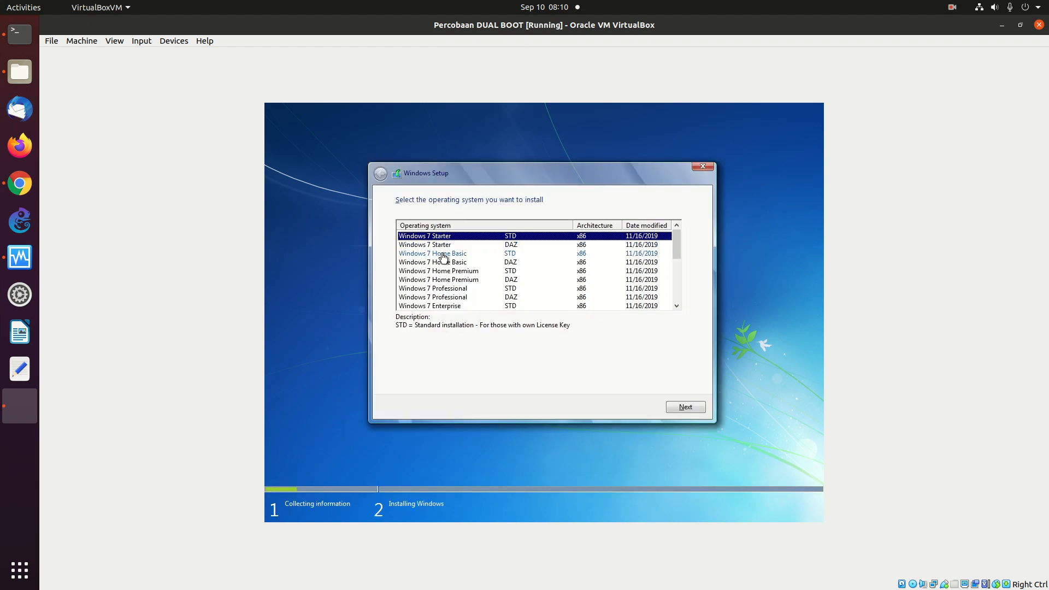
left_click(441, 307)
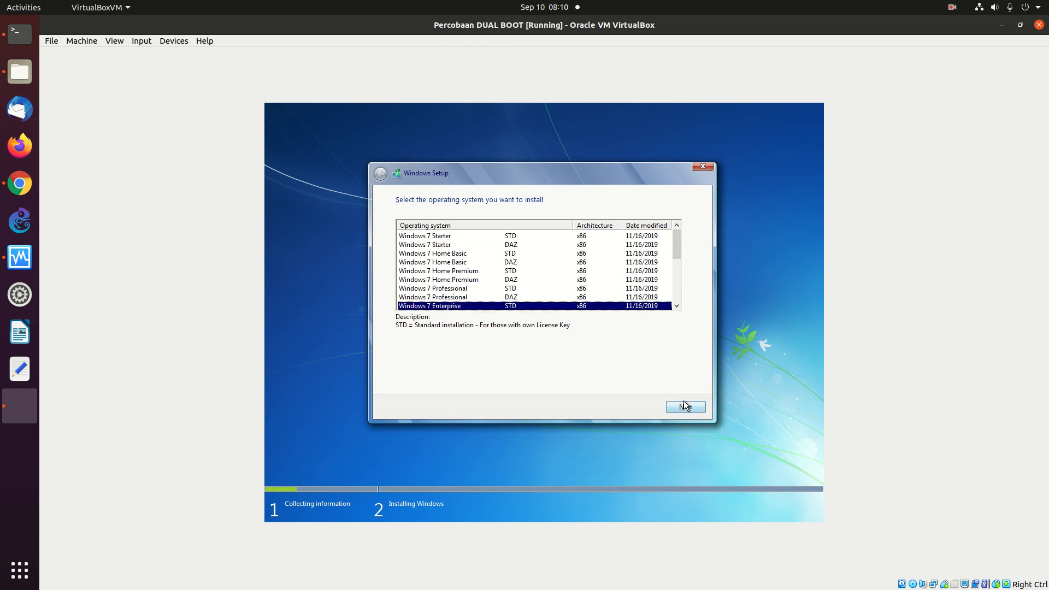
left_click(462, 300)
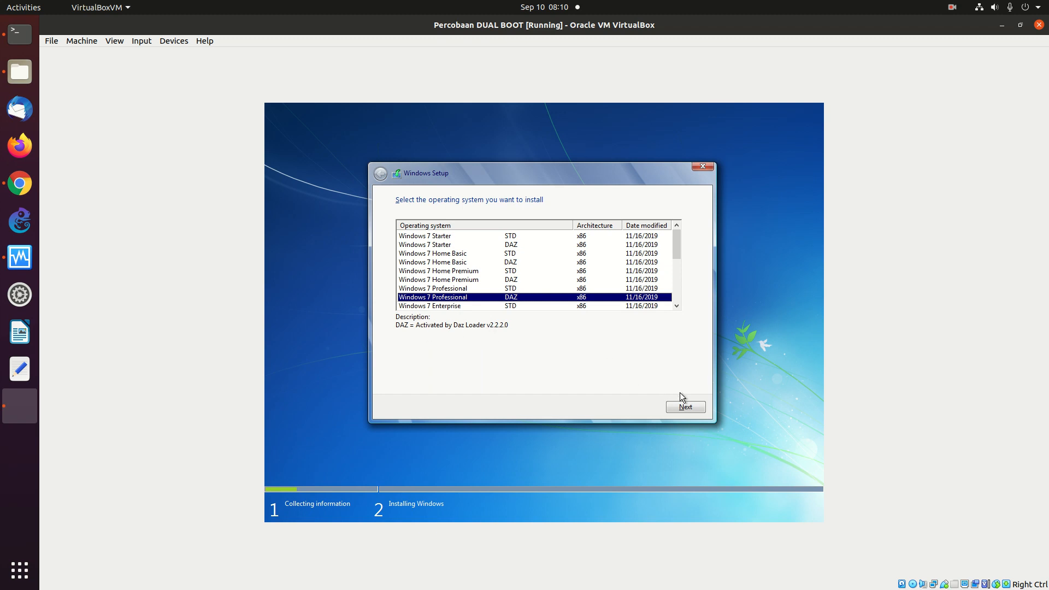
left_click(677, 306)
left_click(677, 306)
left_click(677, 306)
scroll(676, 306, "down", 2)
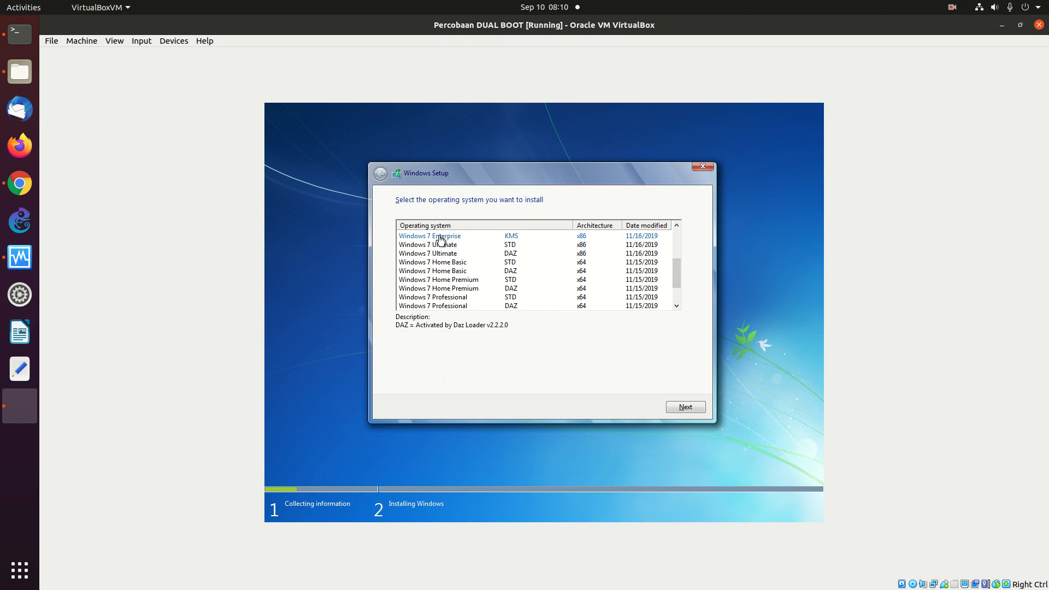
left_click(441, 239)
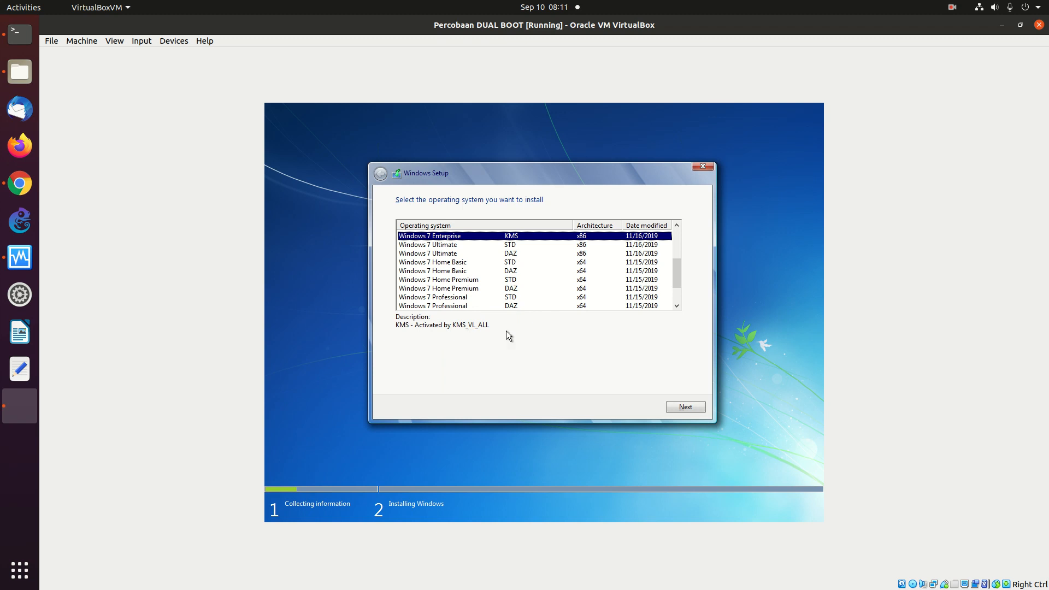
left_click(687, 408)
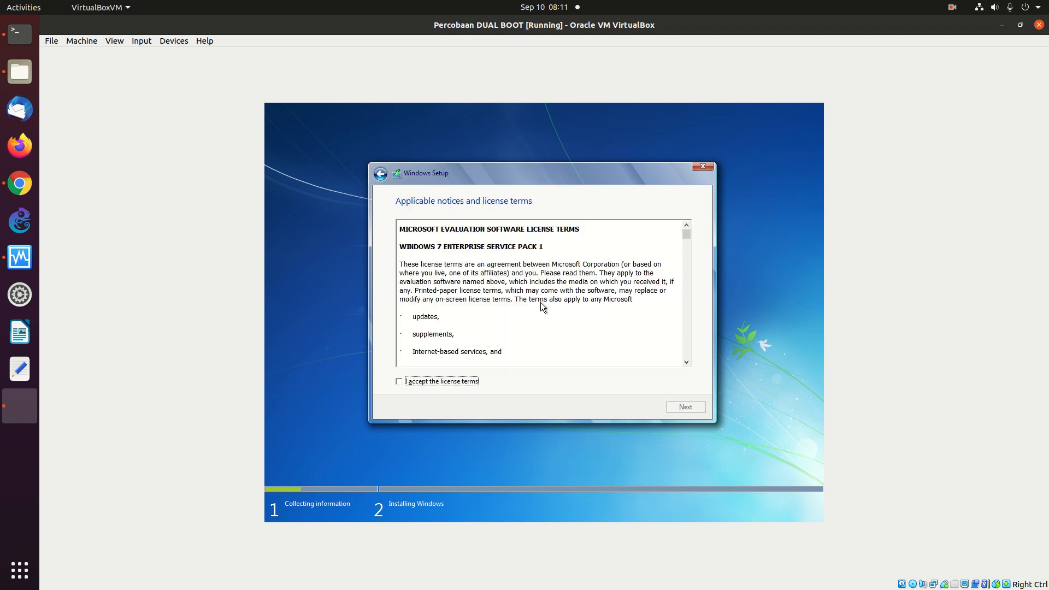
- Accept the license terms and choose a Custom (advanced) installation
left_click(434, 382)
left_click(693, 409)
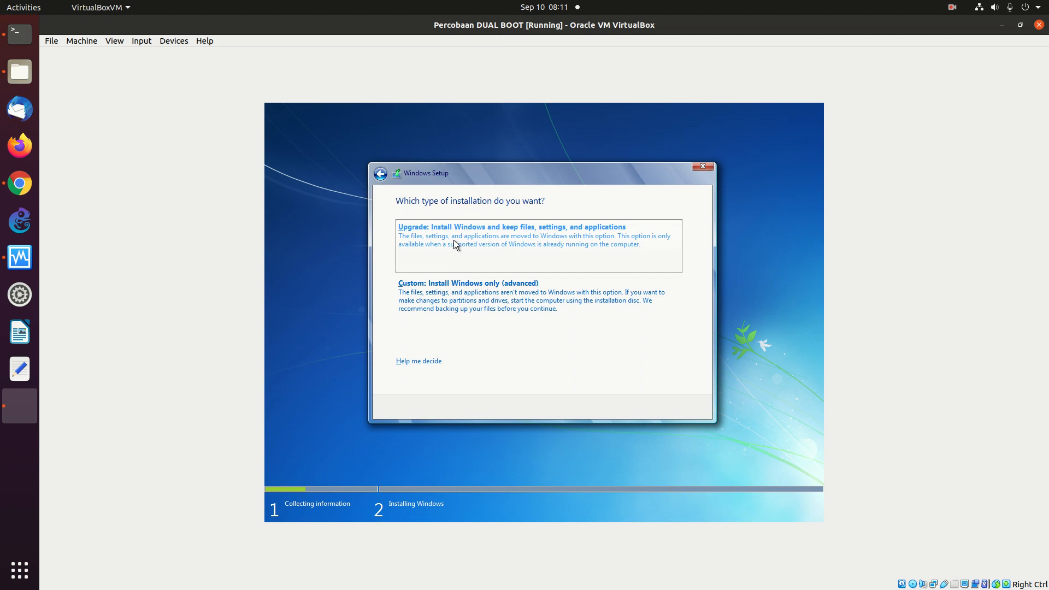
left_click(440, 287)
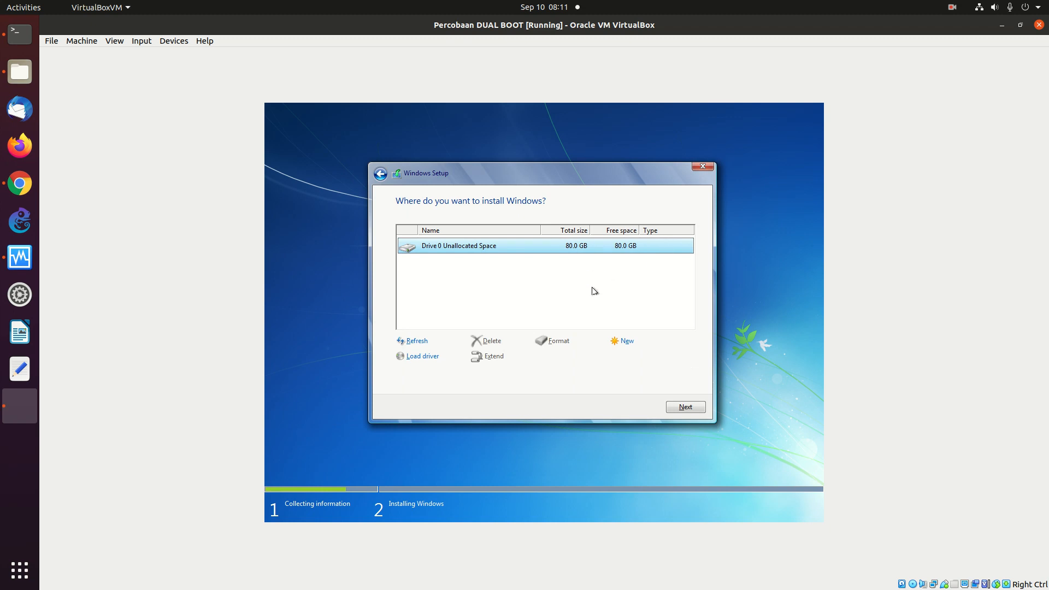
- Create a 38.6 GB primary partition, leaving 40.9 GB of the disk unallocated
left_click(627, 342)
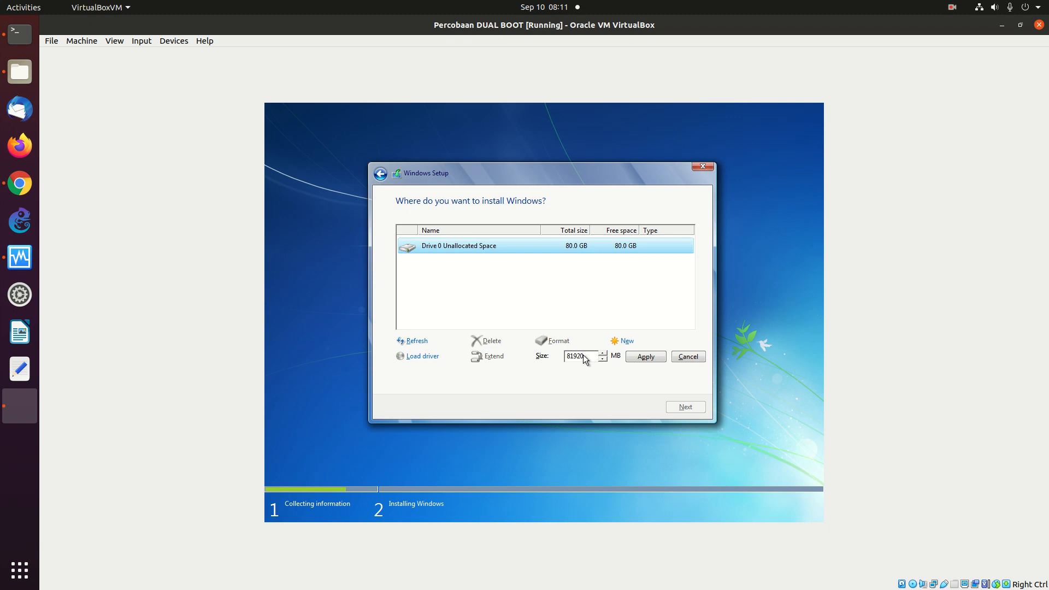
key("BackSpace")
type("4")
key("BackSpace")
key("BackSpace")
key("BackSpace")
key("BackSpace")
type("000")
left_click(645, 358)
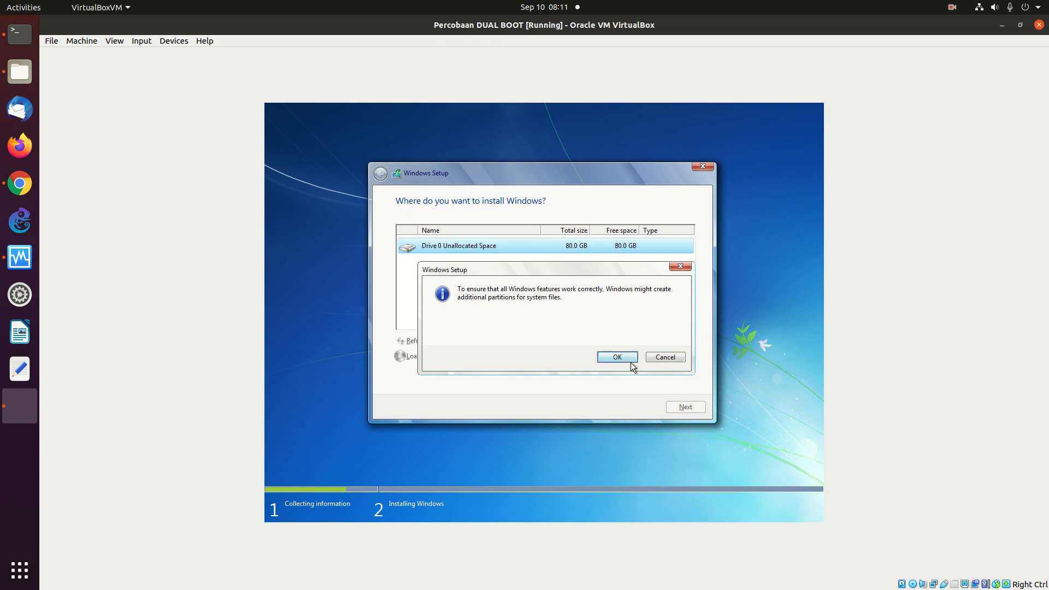
left_click(616, 356)
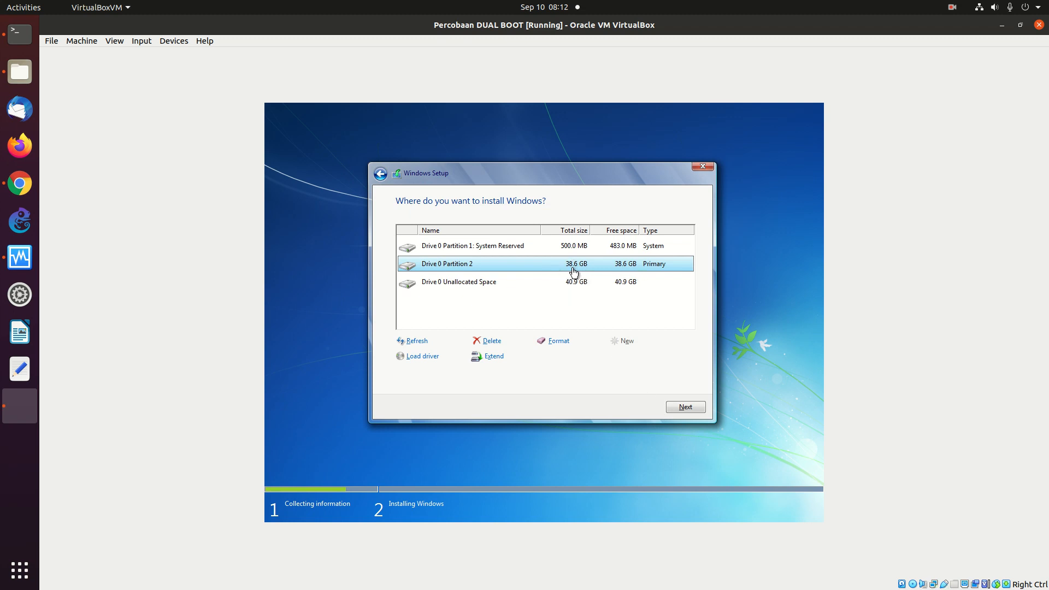
- Install Windows 7 onto Partition 2 and let Setup copy its files
left_click(686, 409)
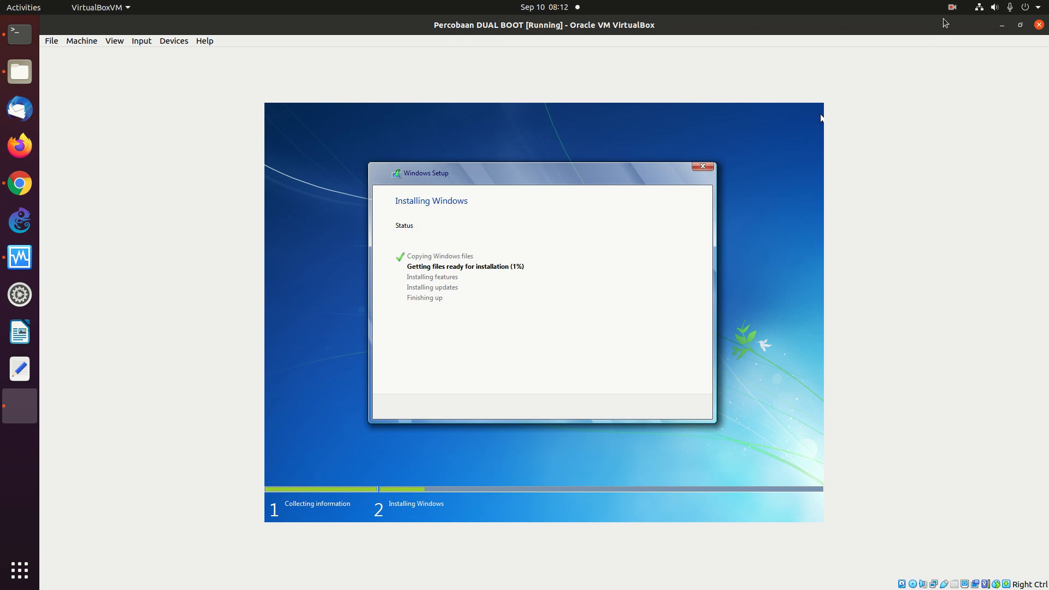
left_click(952, 7)
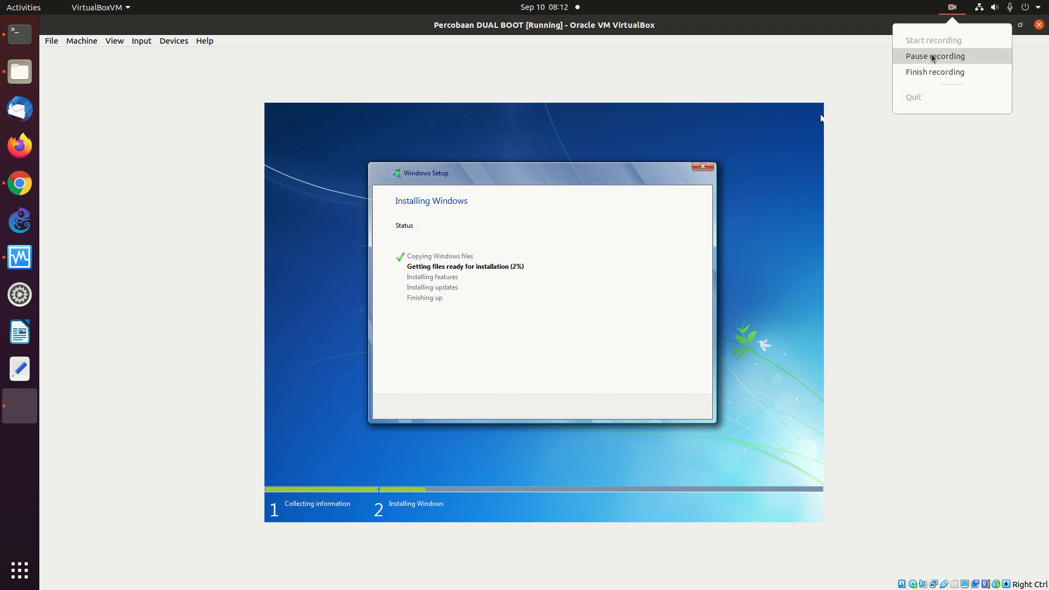
left_click(931, 54)
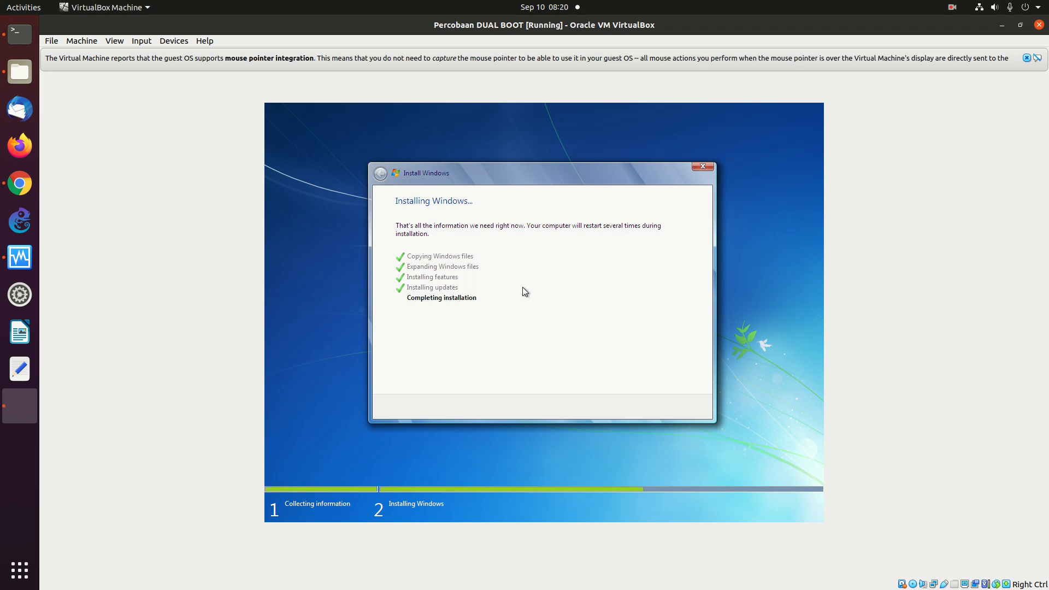
- Dismiss the mouse pointer integration notice while Windows 7 Setup prepares for first use
left_click(1027, 57)
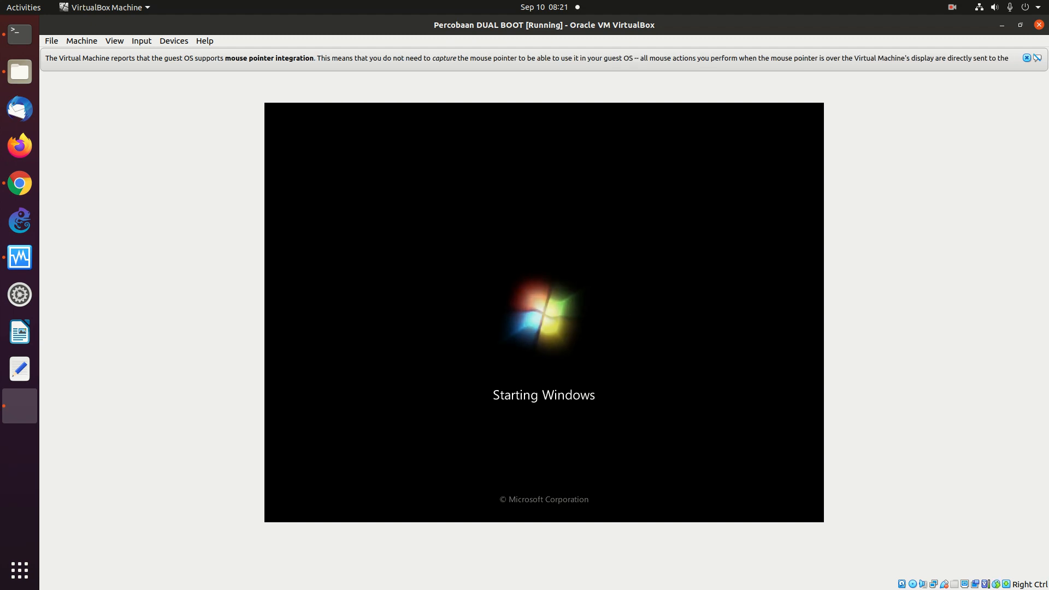
left_click(1027, 57)
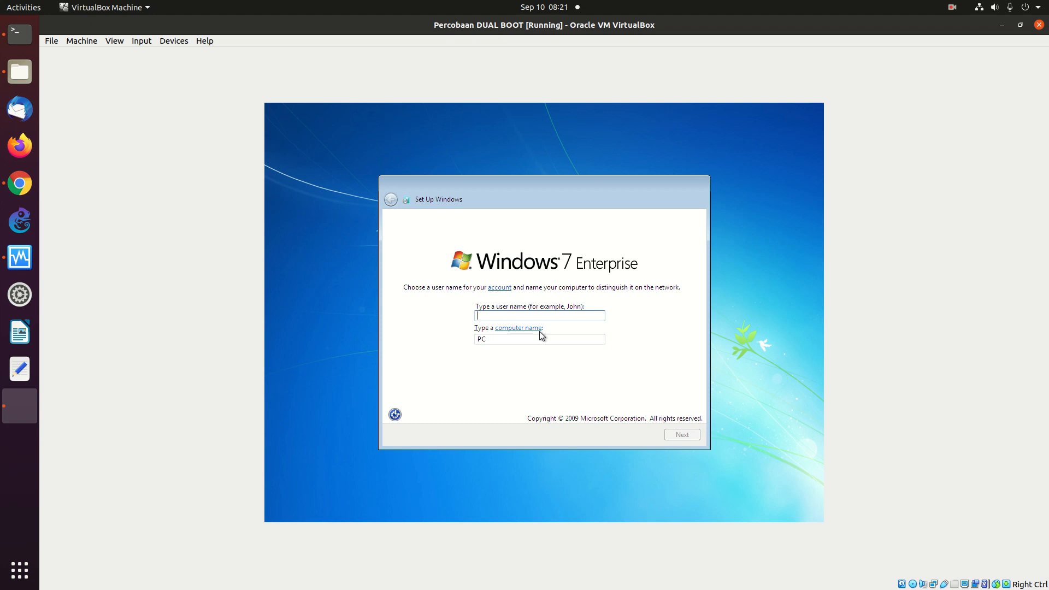
- Create the Windows 7 user account: enter a user name, a password twice and a password hint
type("onno")
left_click(681, 435)
type("••")
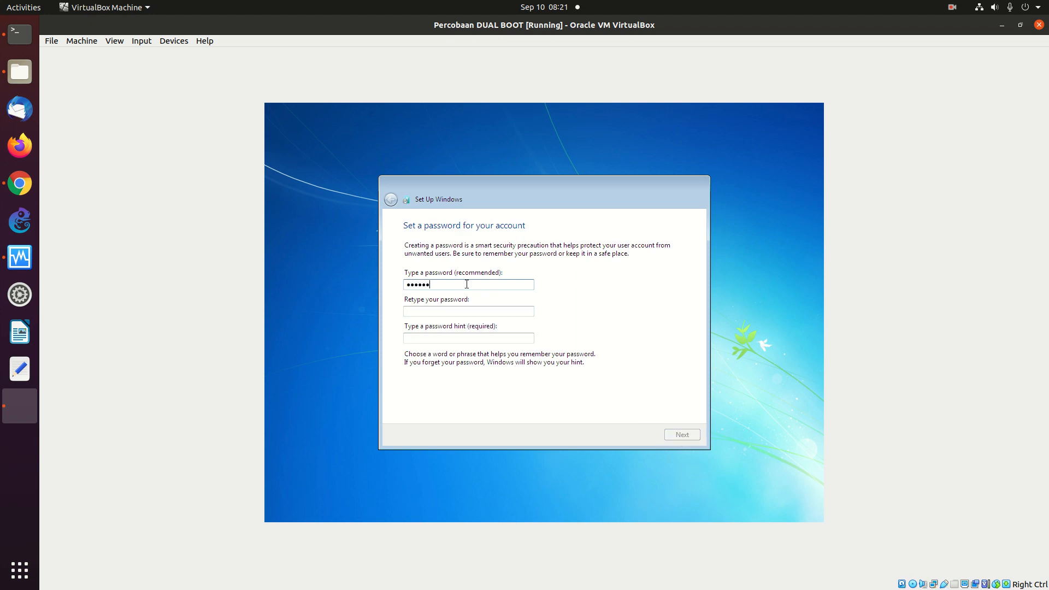
left_click(442, 311)
left_click(452, 339)
type("12")
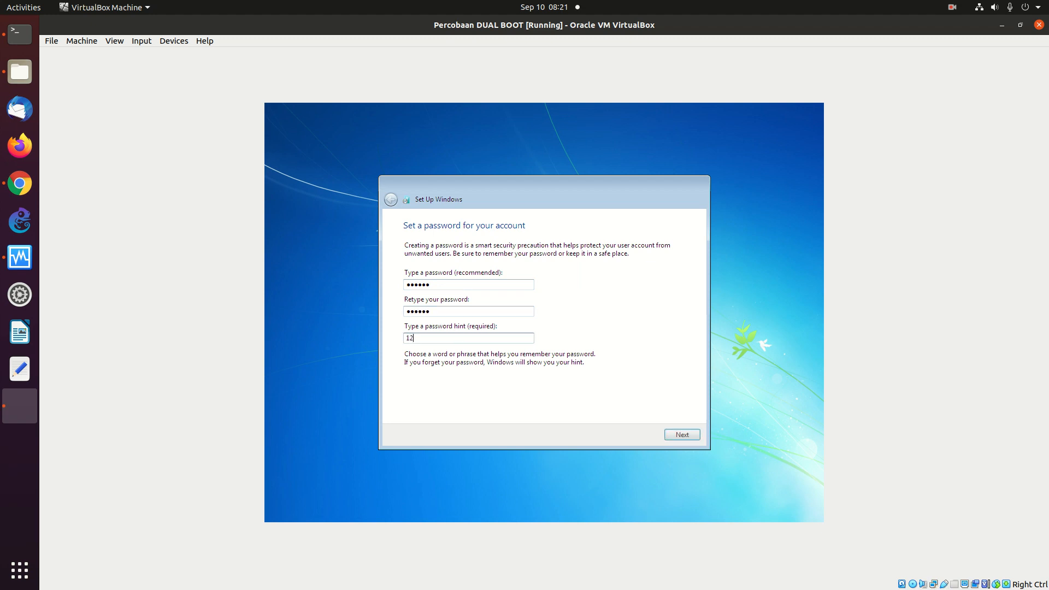
type("3456")
left_click(681, 436)
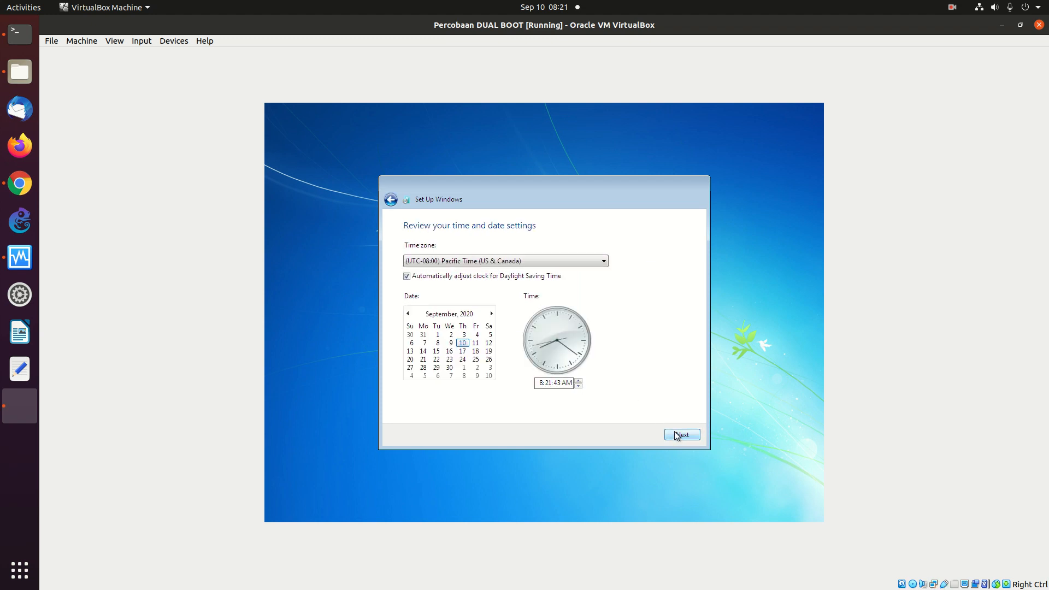
- Pick the (UTC+07:00) Bangkok, Hanoi, Jakarta time zone, accept the date settings, and choose Home network
left_click(518, 262)
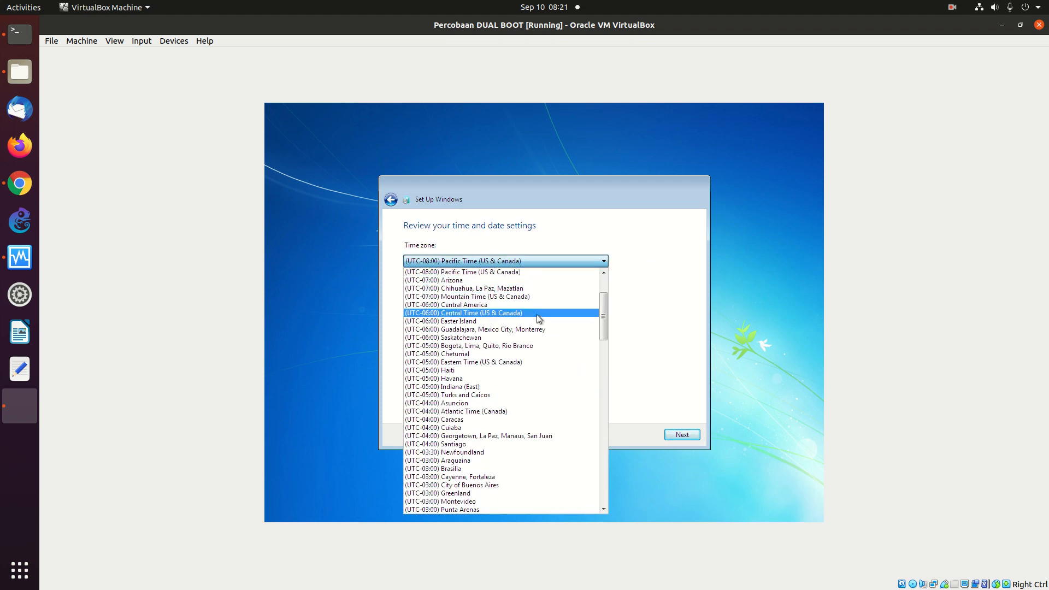
key("Down")
key("Down")
key("Down")
key("Down")
key("Down")
key("Down")
key("Down")
key("Down")
key("Down")
key("Down")
key("Down")
key("Down")
key("Down")
key("Down")
key("Down")
key("Down")
key("Down")
key("Down")
key("Down")
key("Down")
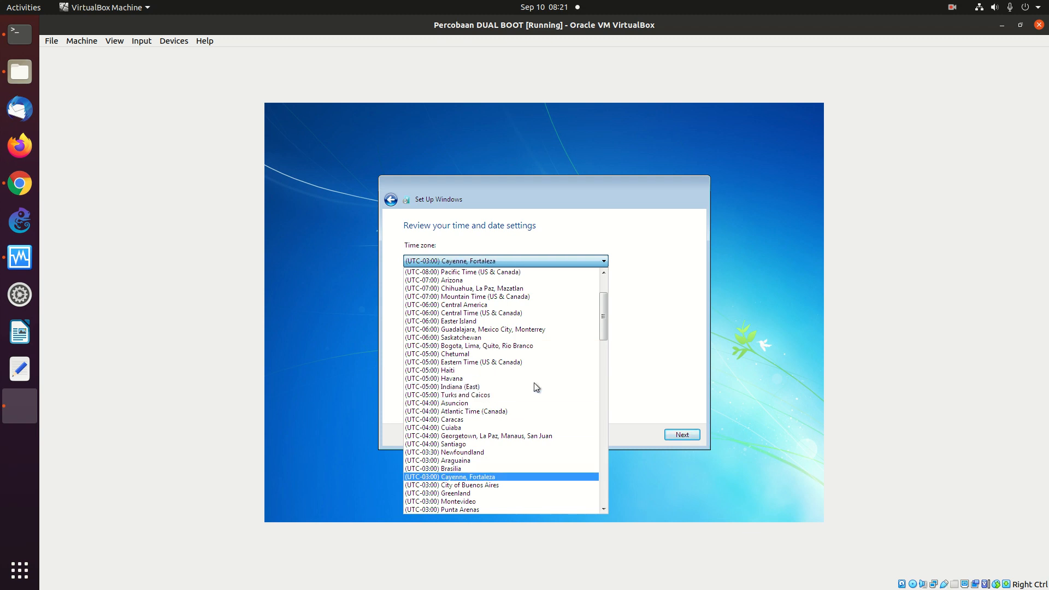
key("Down")
key("Down")
key("Down")
key("Down")
key("Down")
key("Down")
key("Down")
key("Down")
key("Down")
key("Down")
key("Down")
key("Down")
key("Down")
key("Down")
key("Down")
key("Down")
key("Down")
key("Down")
key("Down")
key("Down")
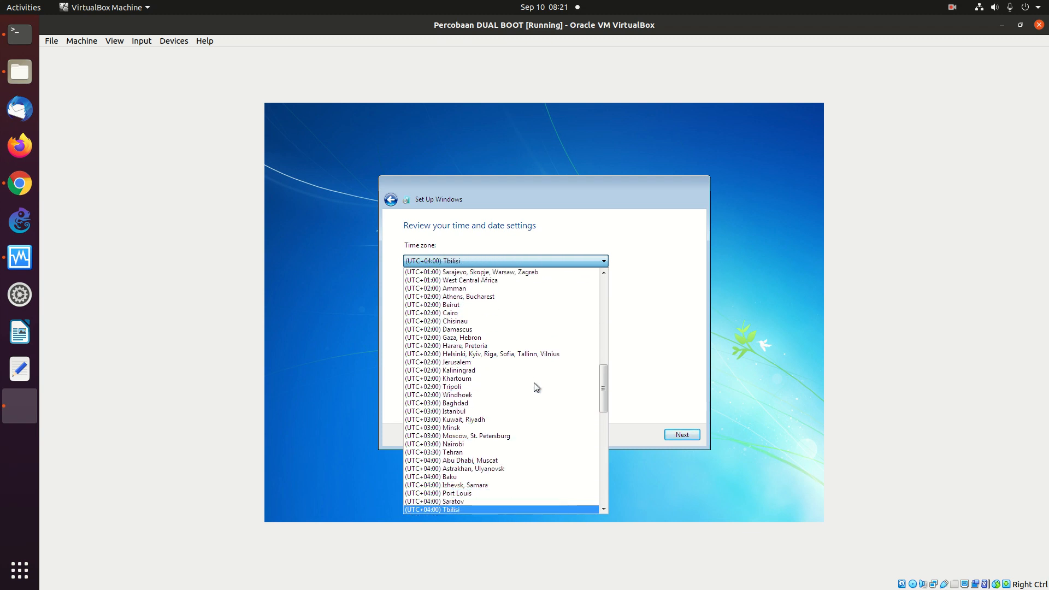
key("Up")
key("Up")
key("Up")
key("Up")
key("Up")
key("Up")
key("Up")
key("Up")
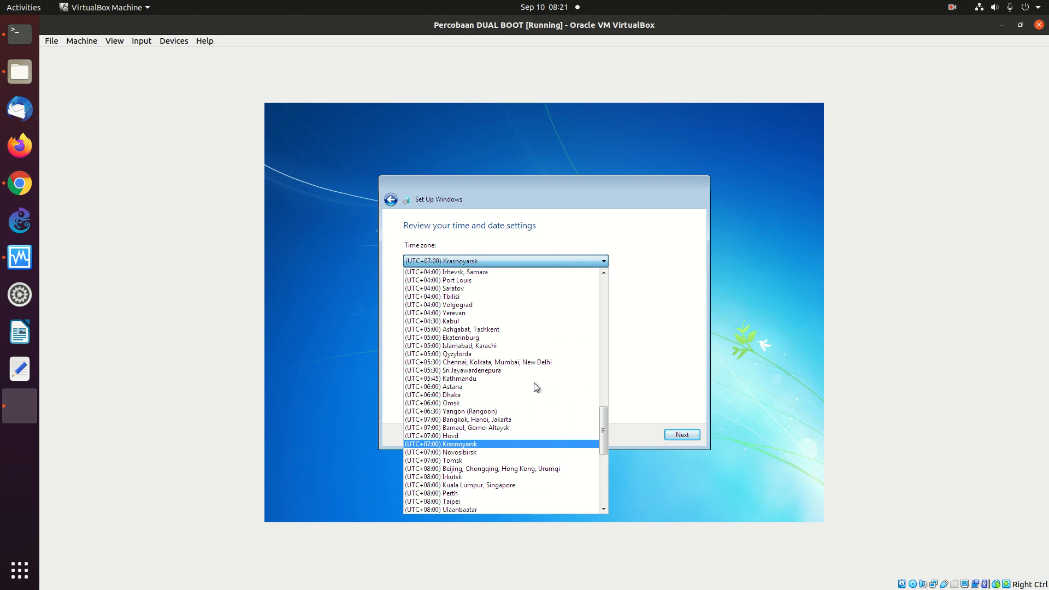
key("Up")
key("Up")
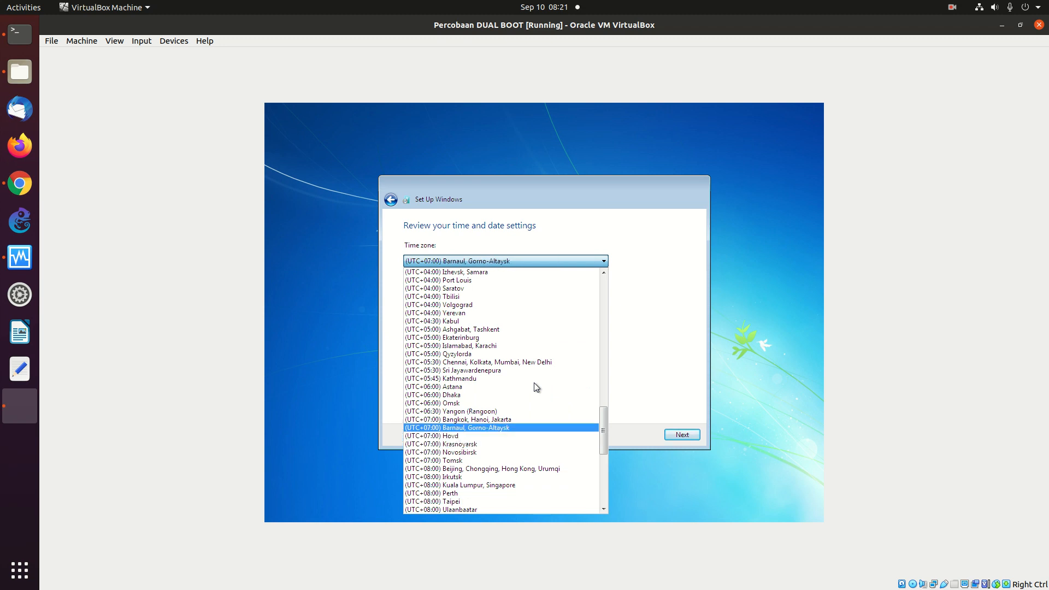
key("Return")
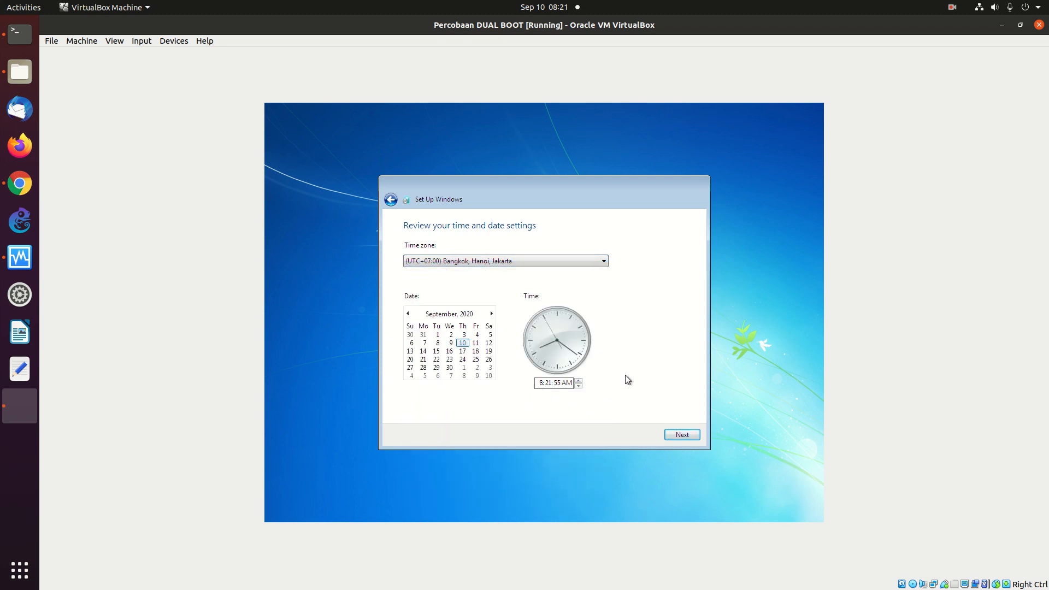
left_click(682, 437)
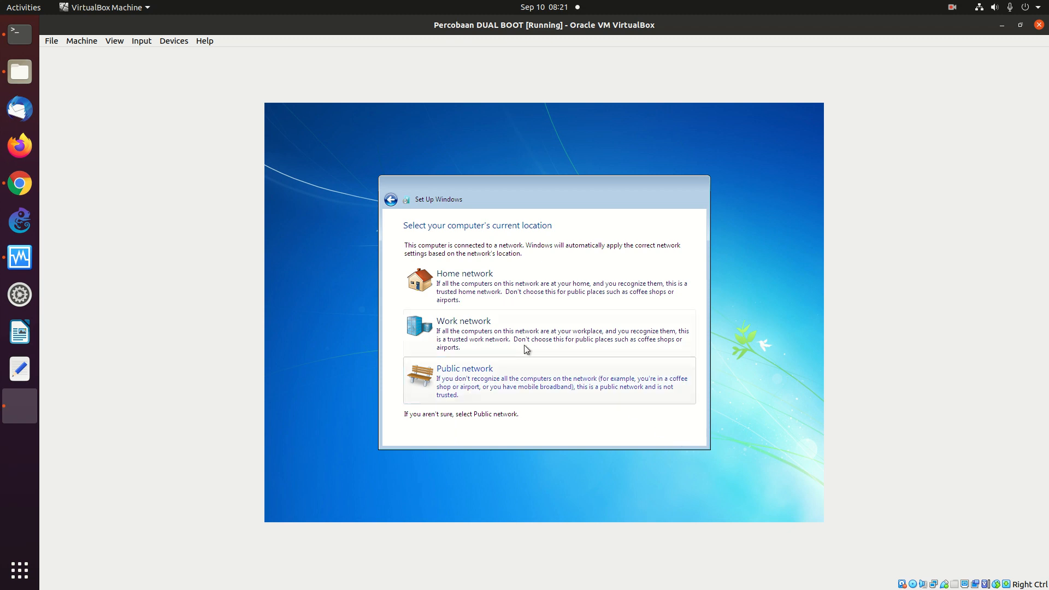
left_click(447, 294)
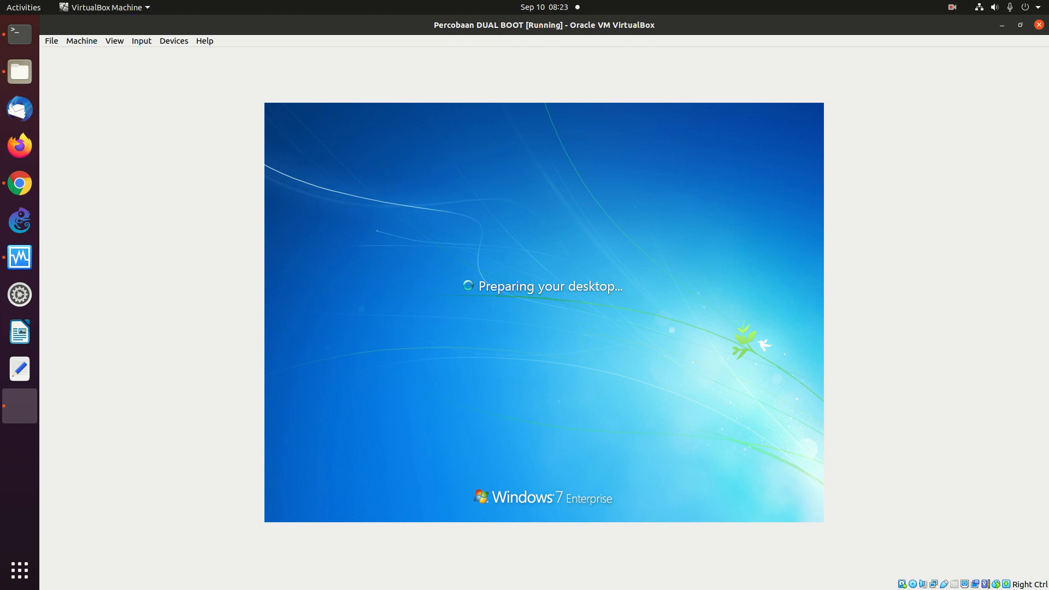
- Pick an entry from a menu at the top-right of the VirtualBox window while the desktop loads
left_click(954, 9)
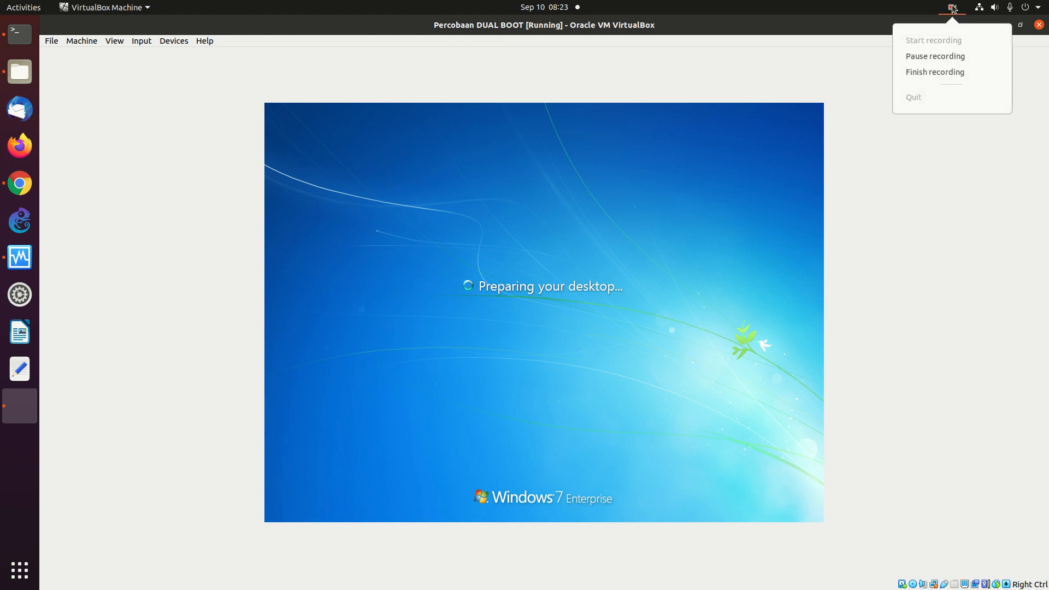
left_click(935, 54)
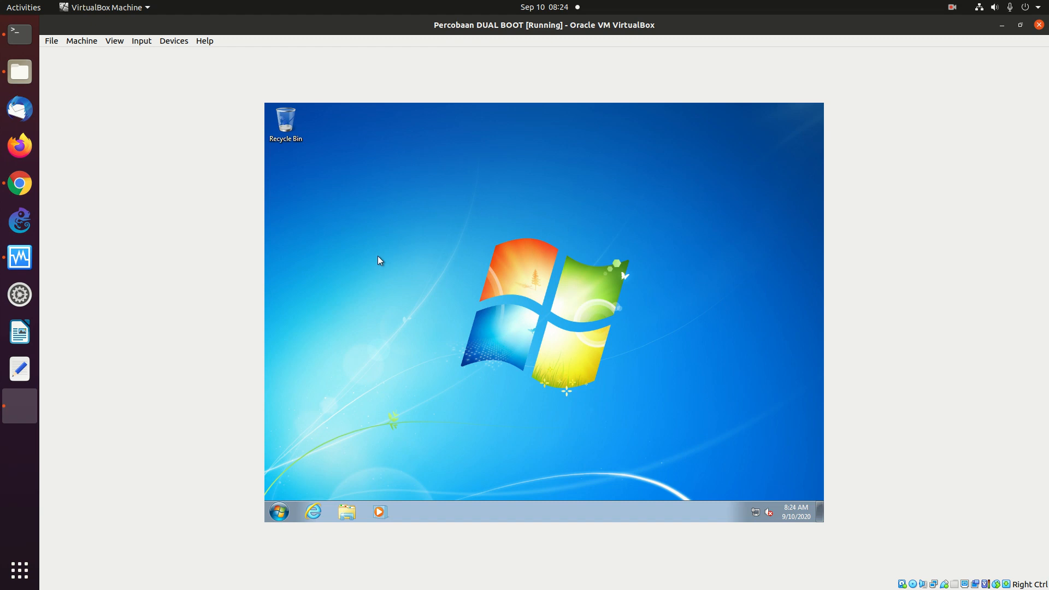
- Shut down Windows 7 from the Start menu and return to VirtualBox Manager
left_click(279, 513)
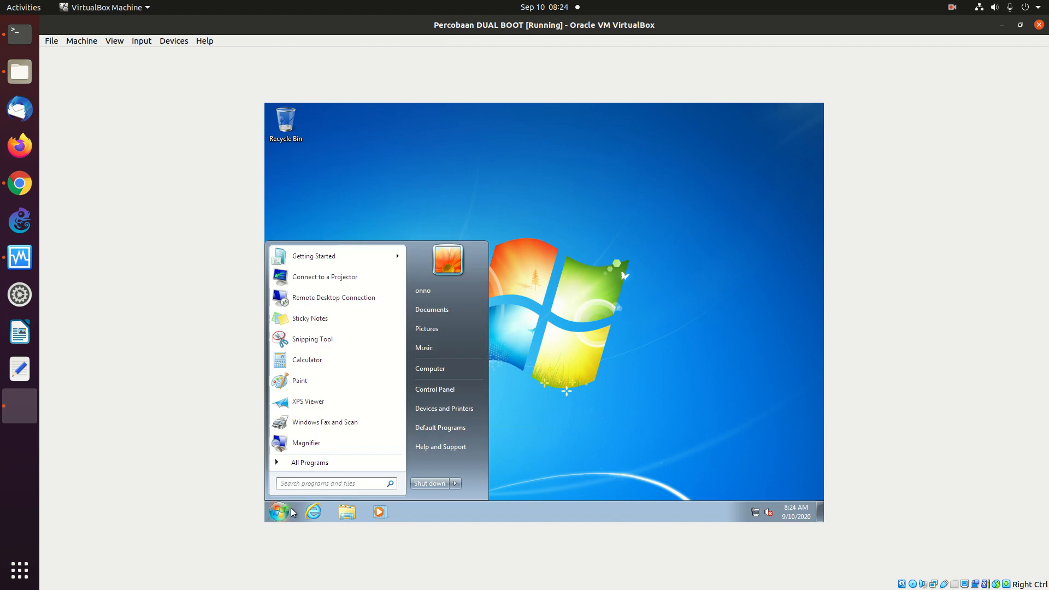
left_click(426, 483)
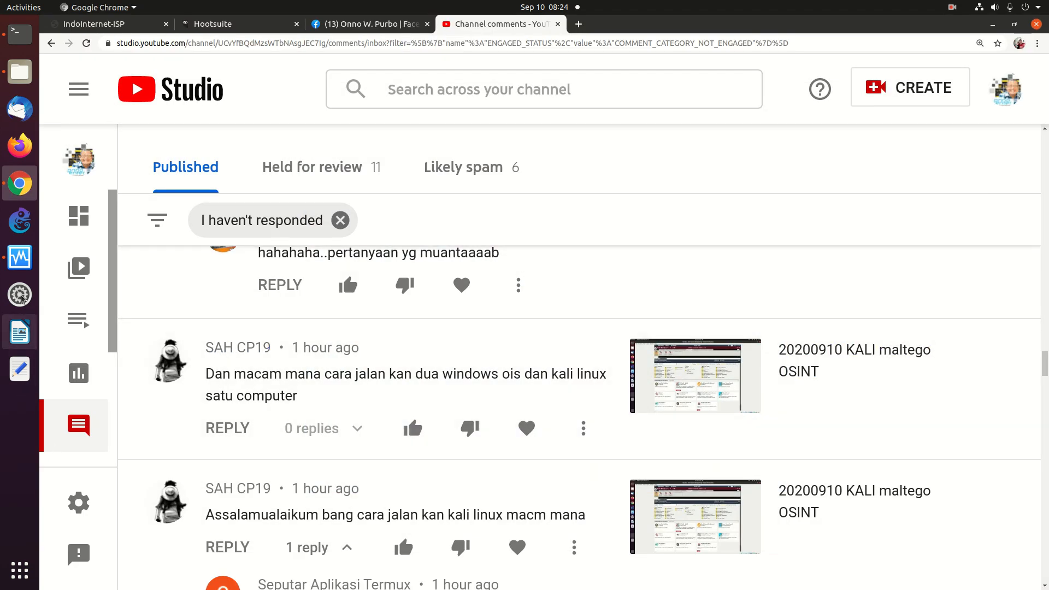
left_click(14, 258)
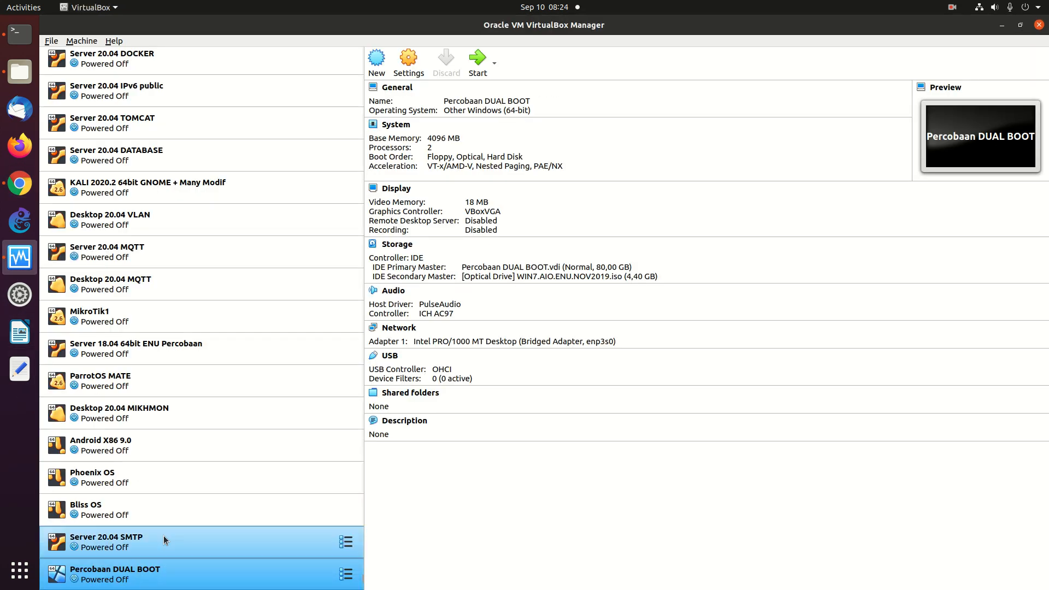
- In Percobaan DUAL BOOT's Storage settings, remove the WIN7 ISO optical drive attachment
right_click(173, 575)
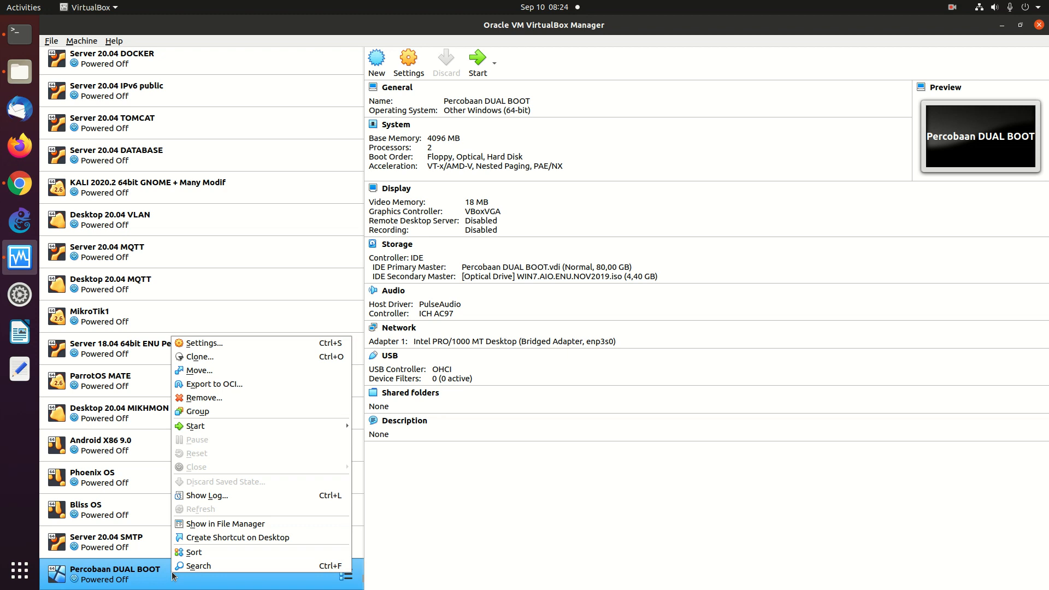
left_click(219, 340)
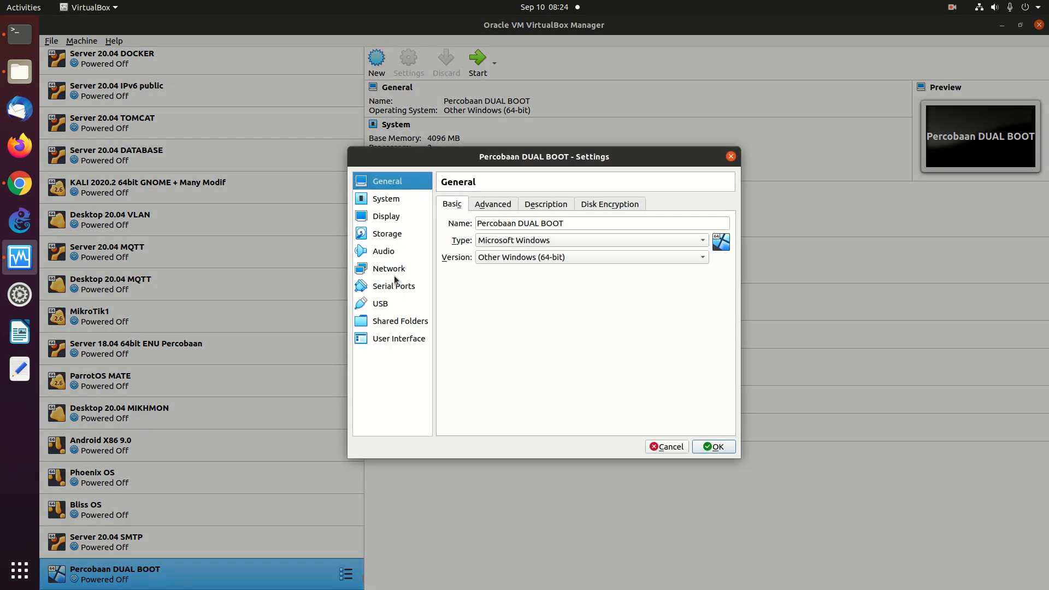
left_click(383, 237)
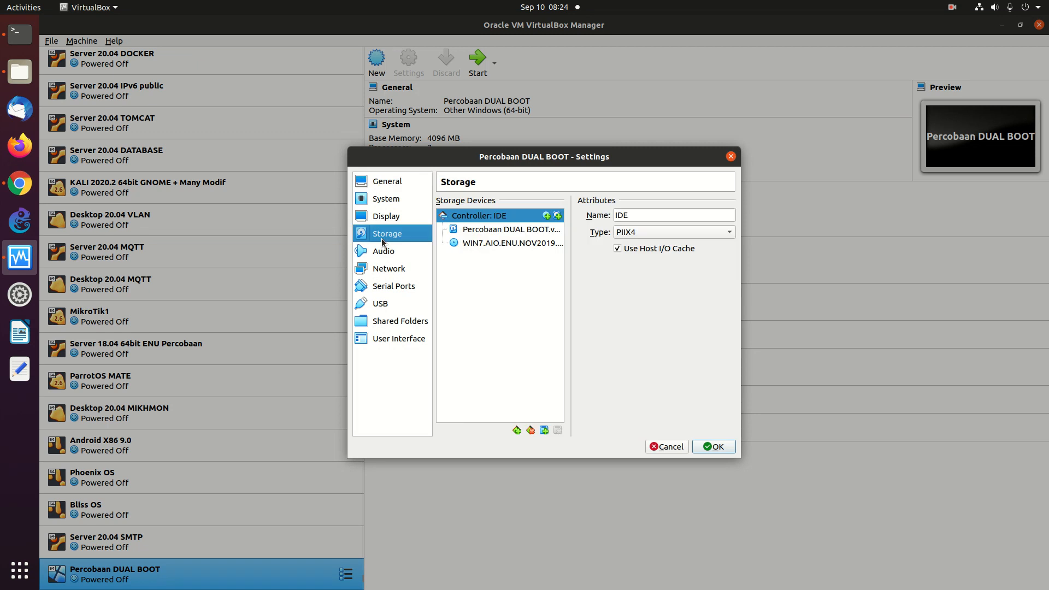
left_click(480, 243)
left_click_drag(677, 225, 533, 244)
right_click(532, 244)
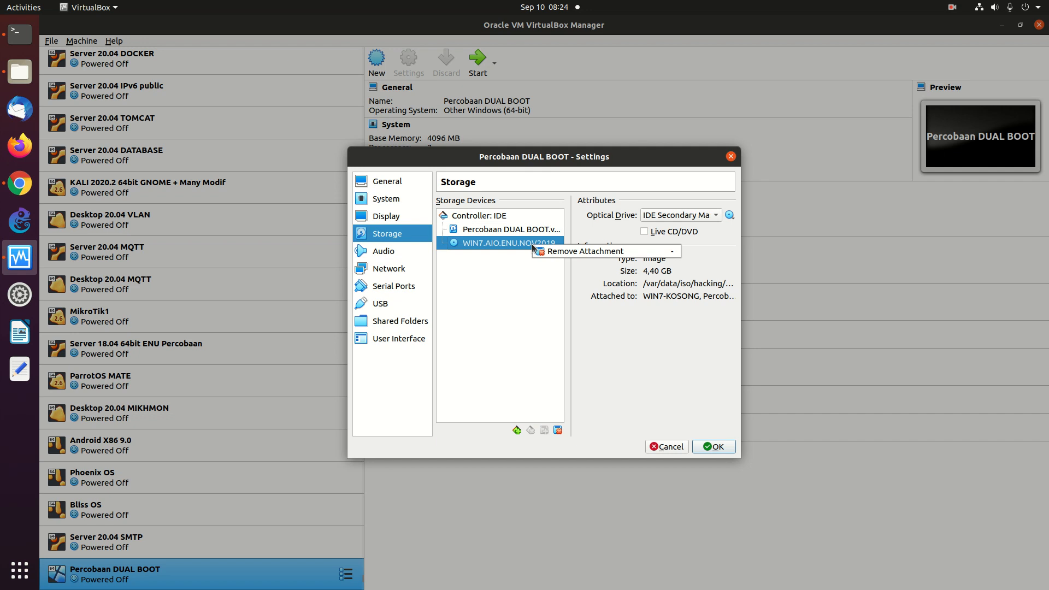
left_click(542, 251)
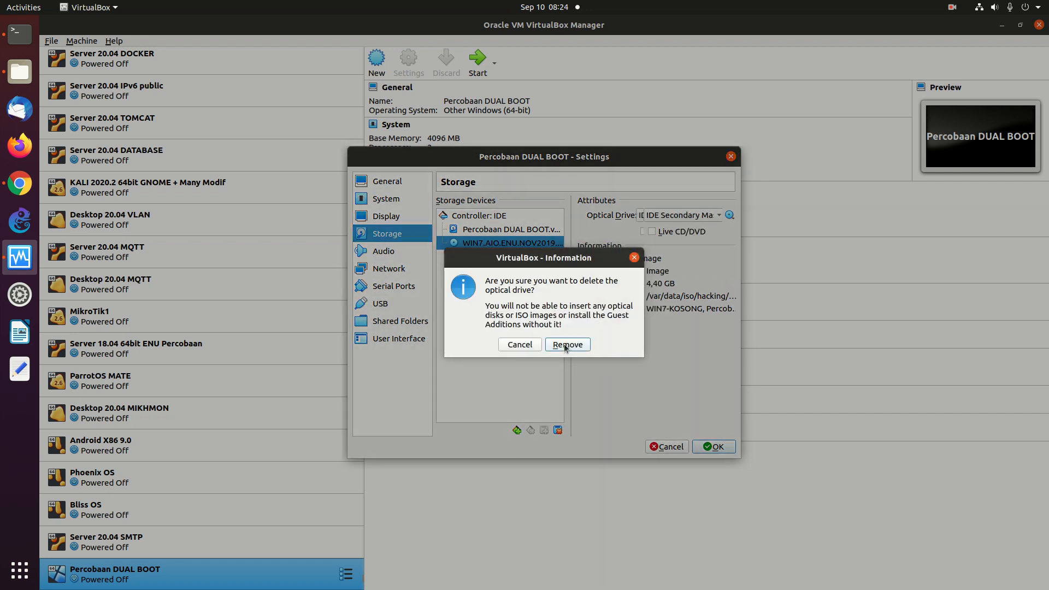
left_click(566, 344)
- Browse for a different hard disk file but cancel, keeping the existing VDI disk
left_click(730, 215)
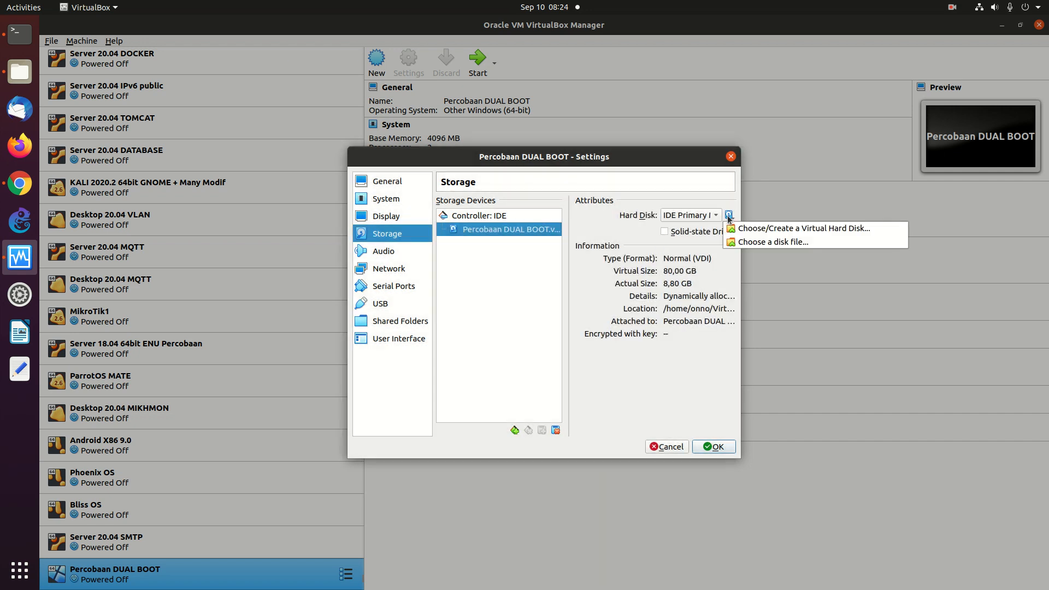
left_click(744, 242)
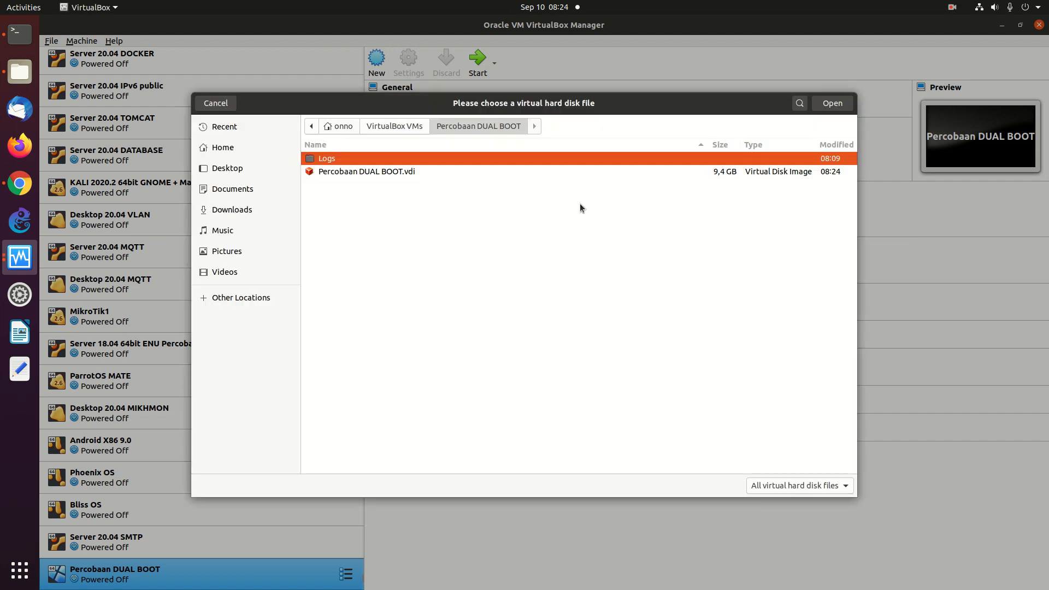
left_click(201, 106)
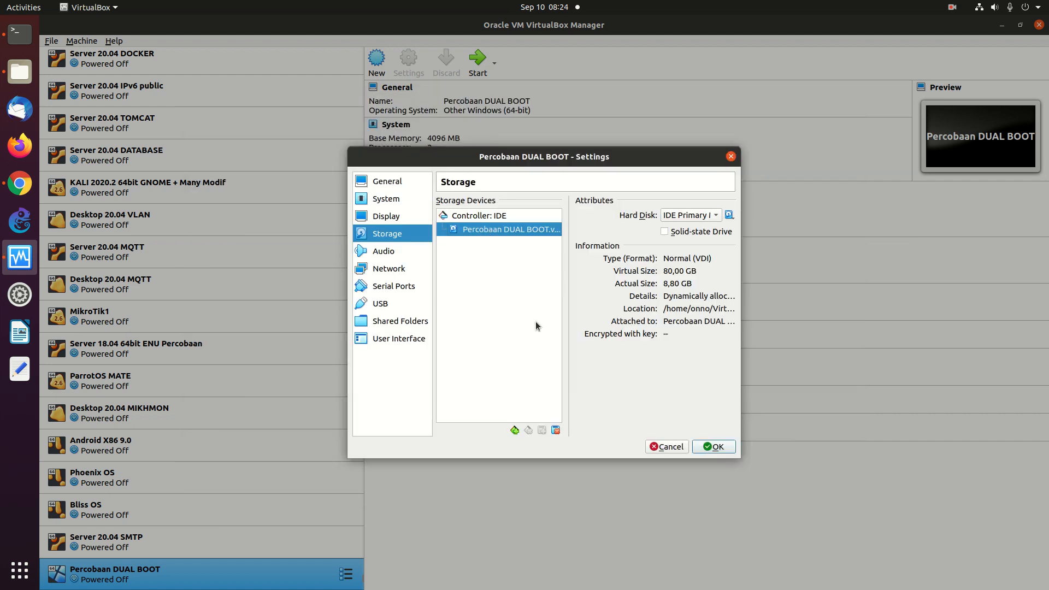
left_click(515, 430)
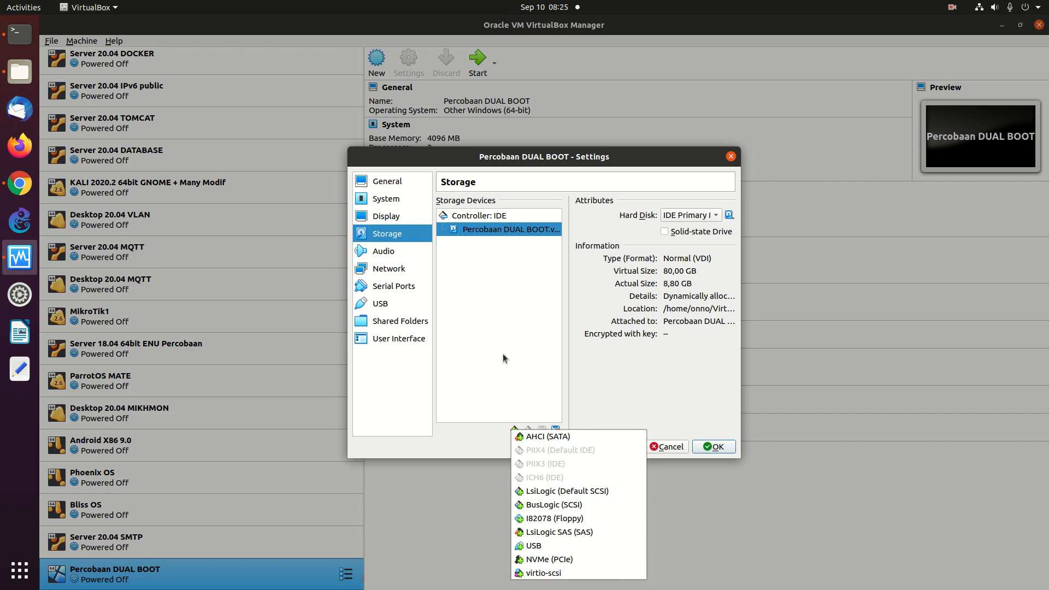
- Add an Optical Drive to Controller: IDE, opening the Optical Disk Selector
left_click(501, 326)
right_click(469, 267)
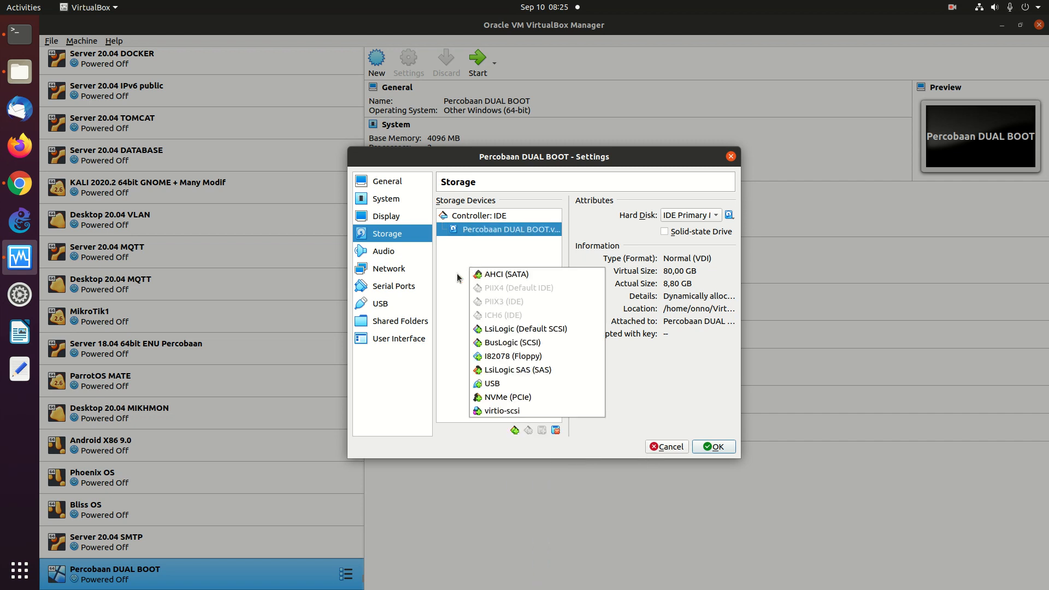
left_click(449, 274)
left_click(417, 252)
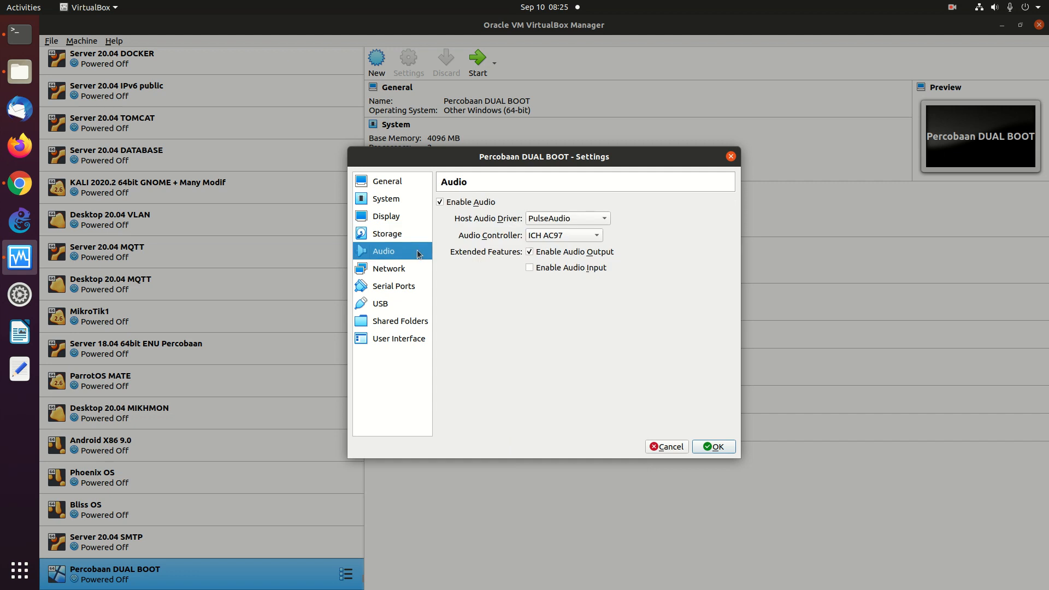
left_click(393, 238)
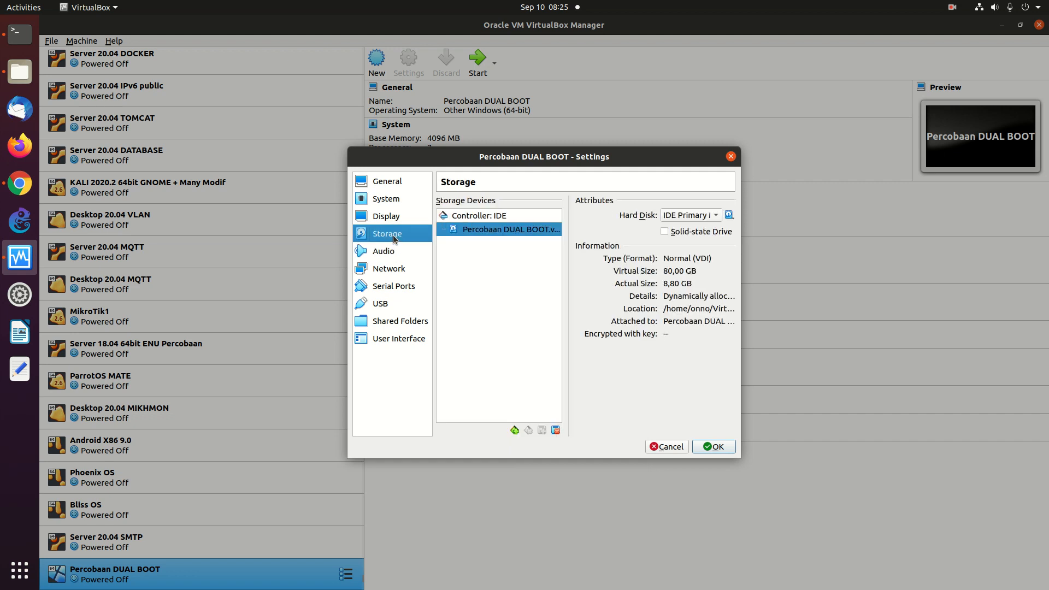
right_click(450, 216)
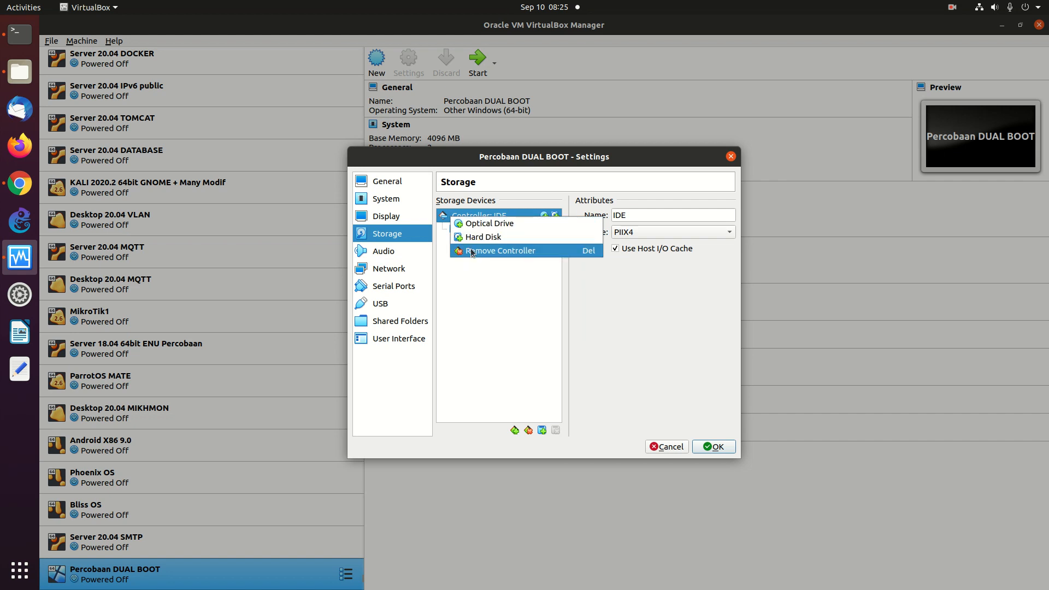
left_click(473, 224)
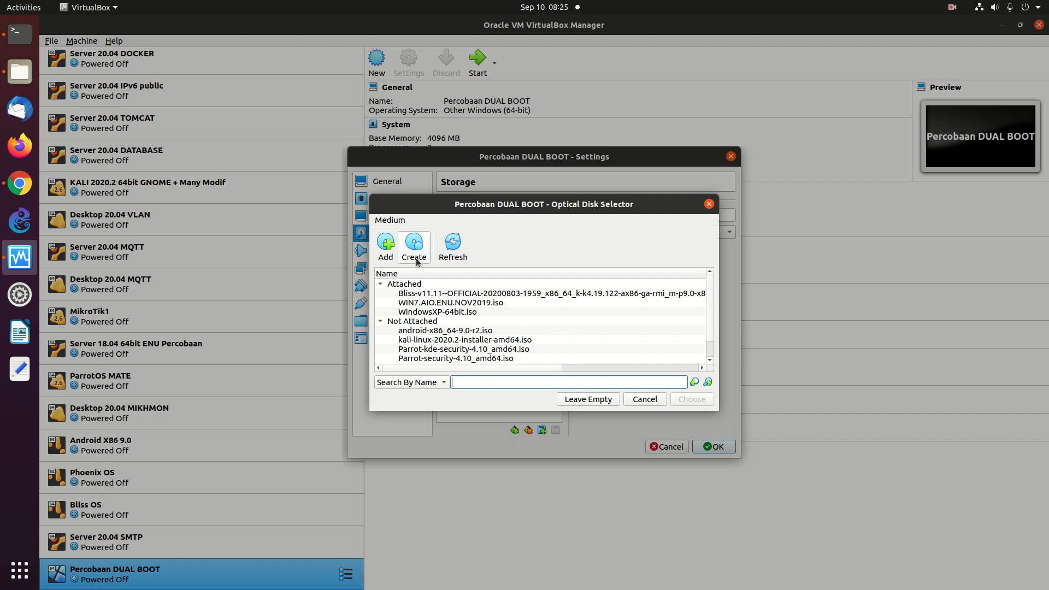
- Attach kali-linux-2020.2-installer-amd64.iso from the iso/KALI-2020.2 folder and save with OK
left_click(386, 245)
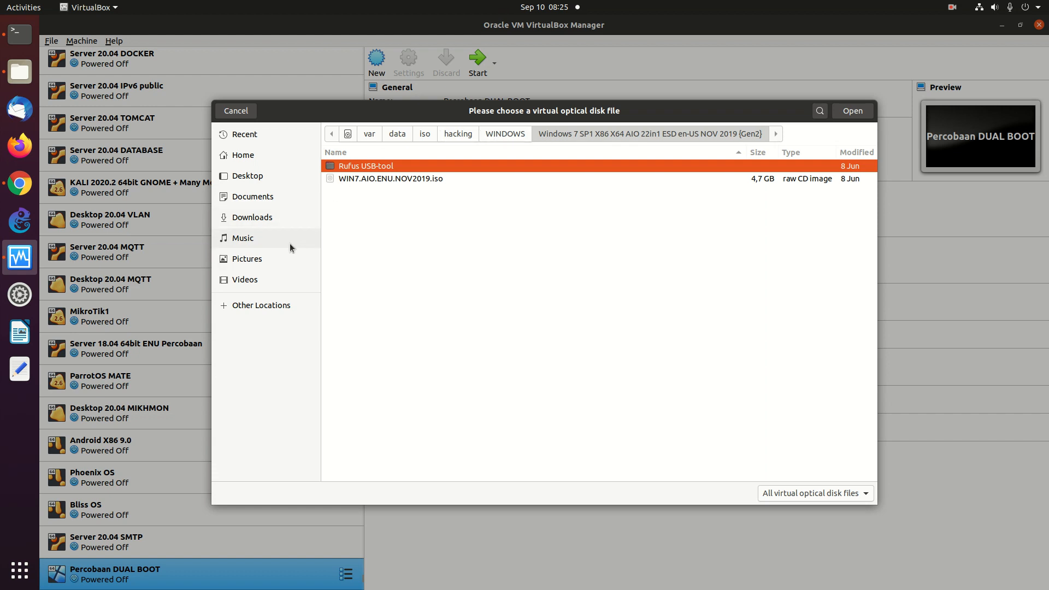
left_click(433, 133)
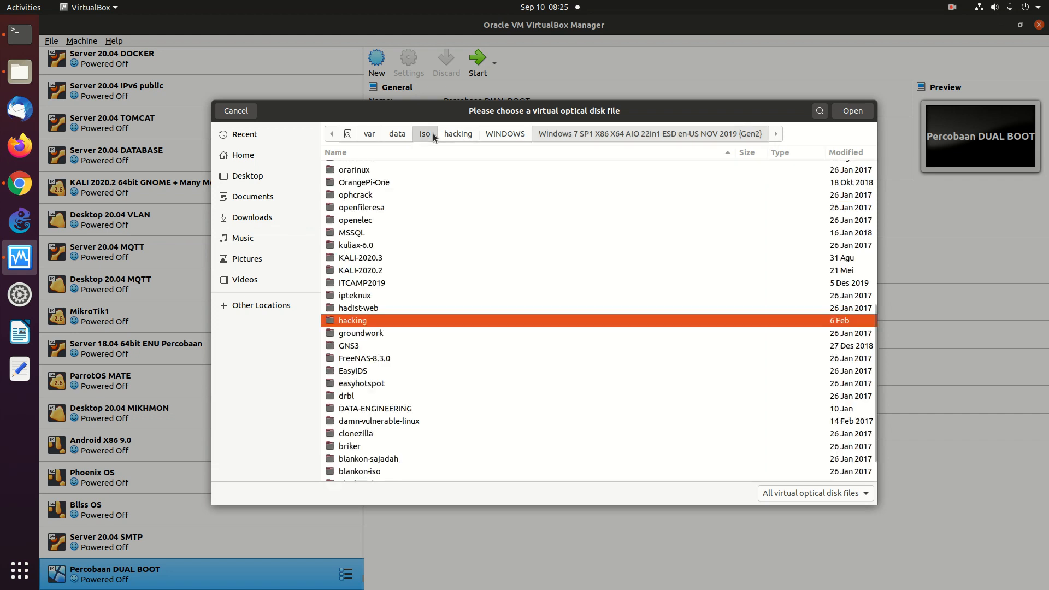
double_click(376, 271)
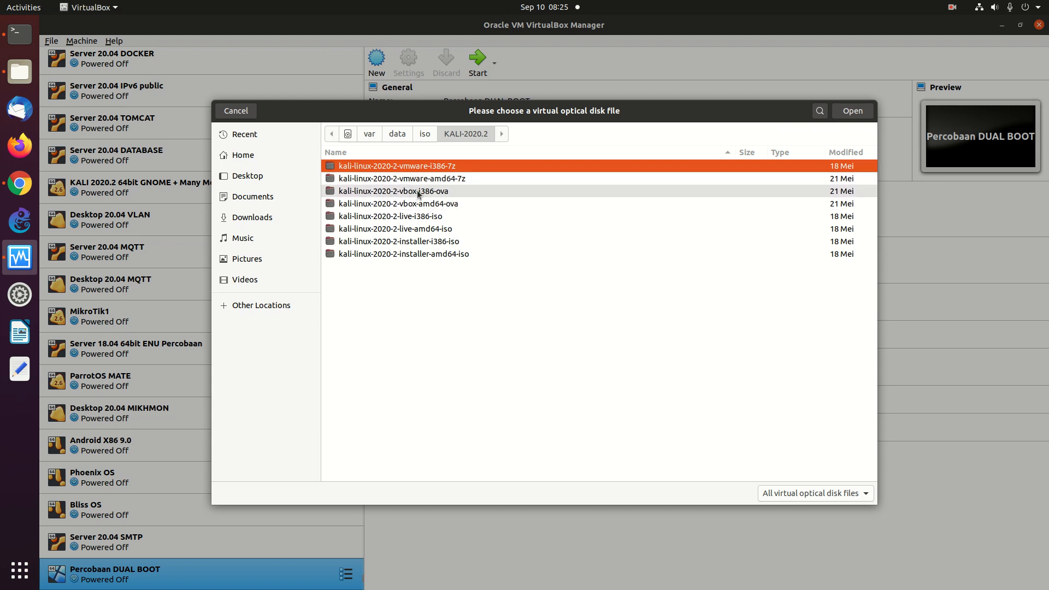
double_click(435, 254)
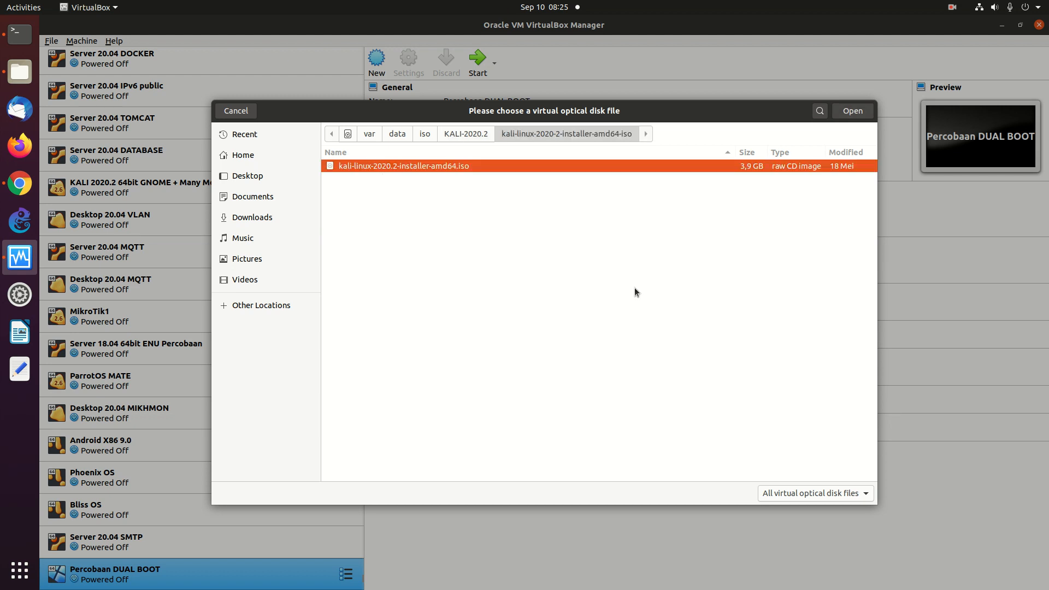
left_click(848, 113)
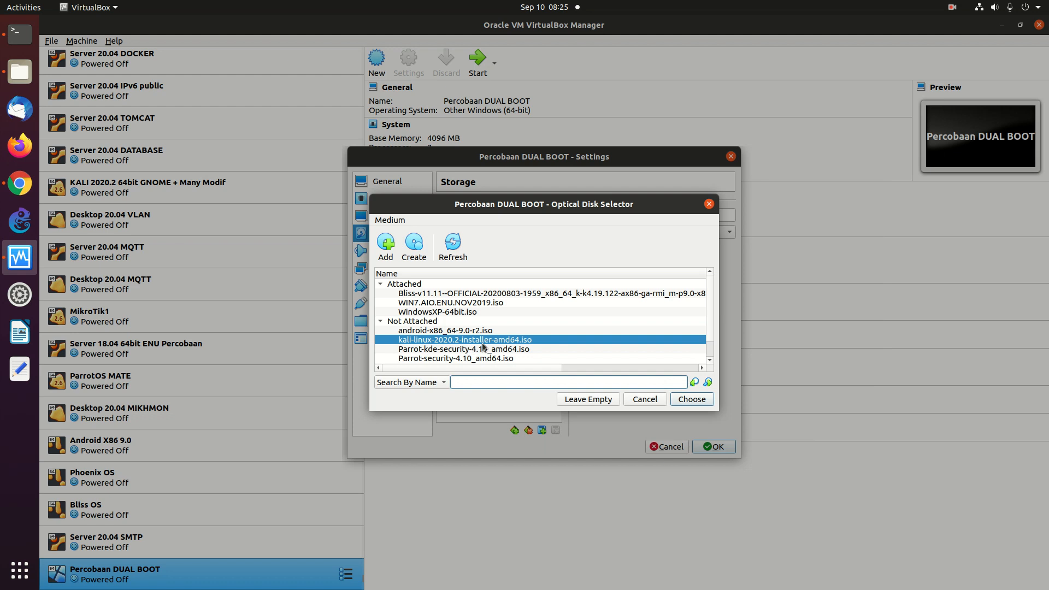
left_click(691, 399)
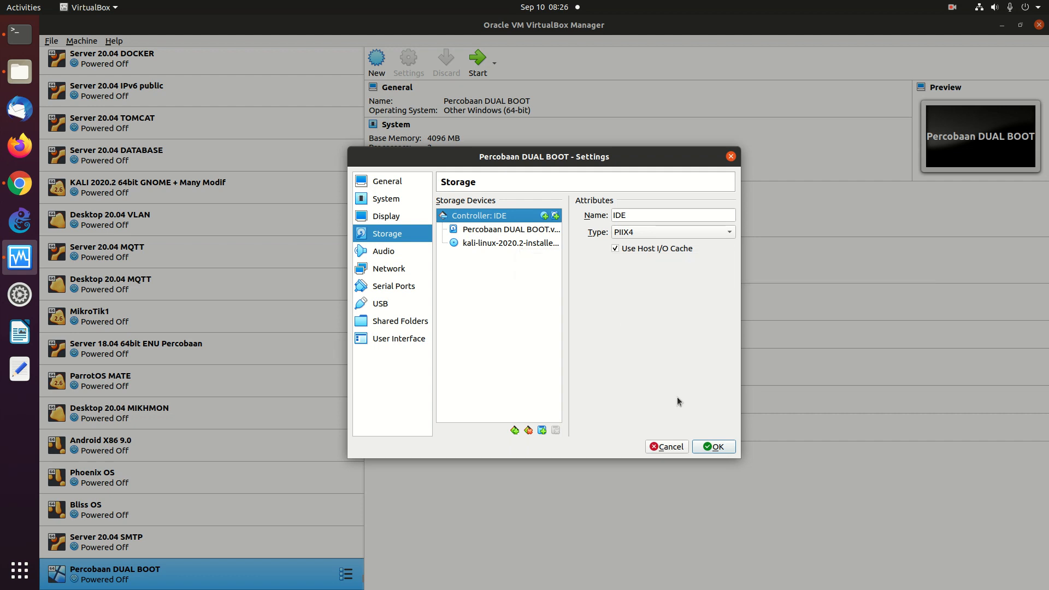
left_click(711, 447)
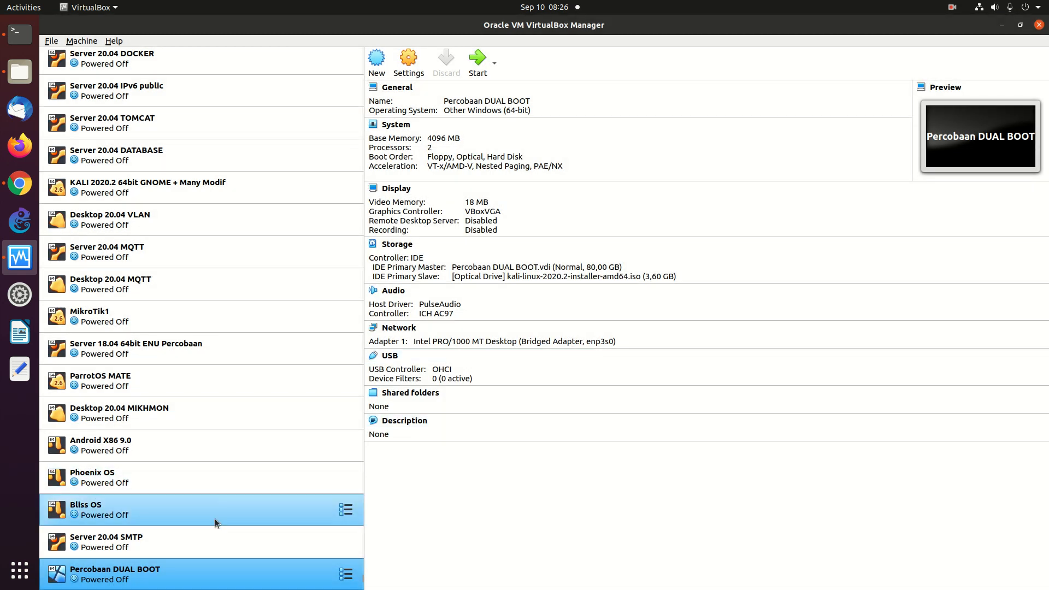
- Start Percobaan DUAL BOOT with Normal Start
right_click(219, 575)
mouse_move(261, 431)
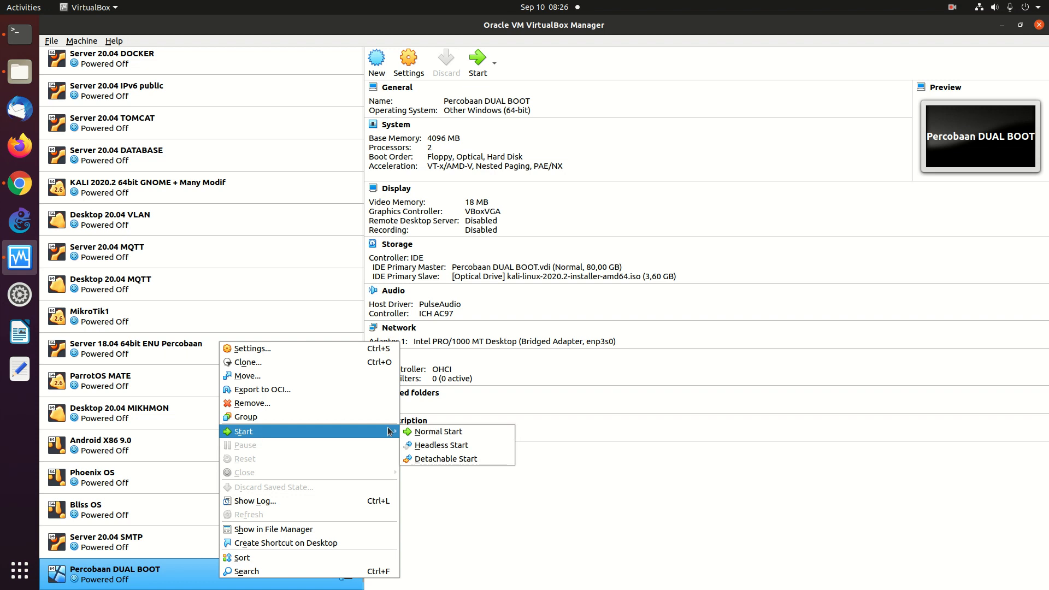
left_click(424, 431)
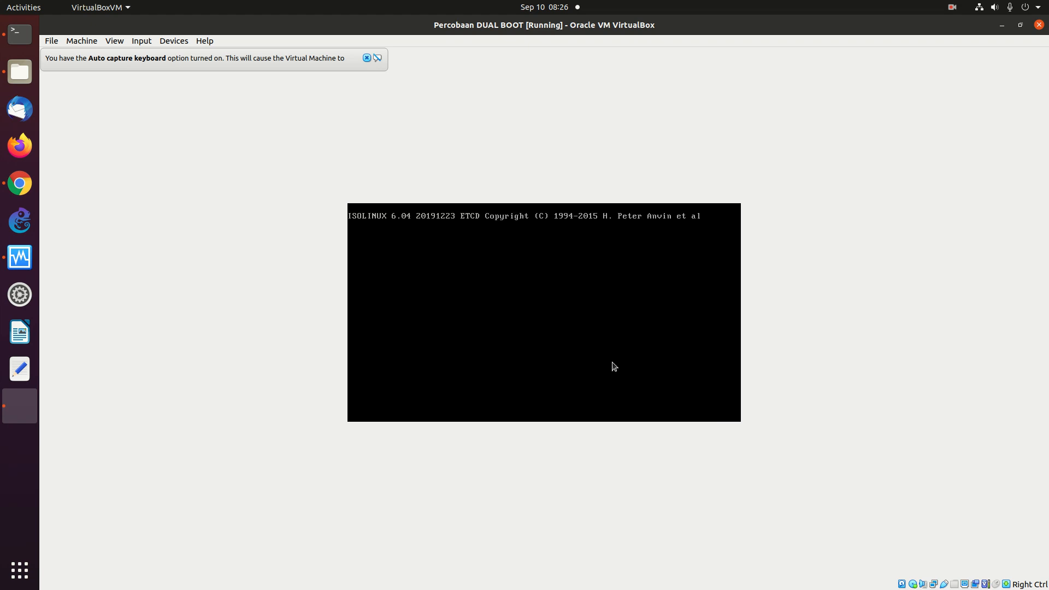
- Select Graphical install in the Kali boot menu and launch it
key("Down")
key("Down")
key("Down")
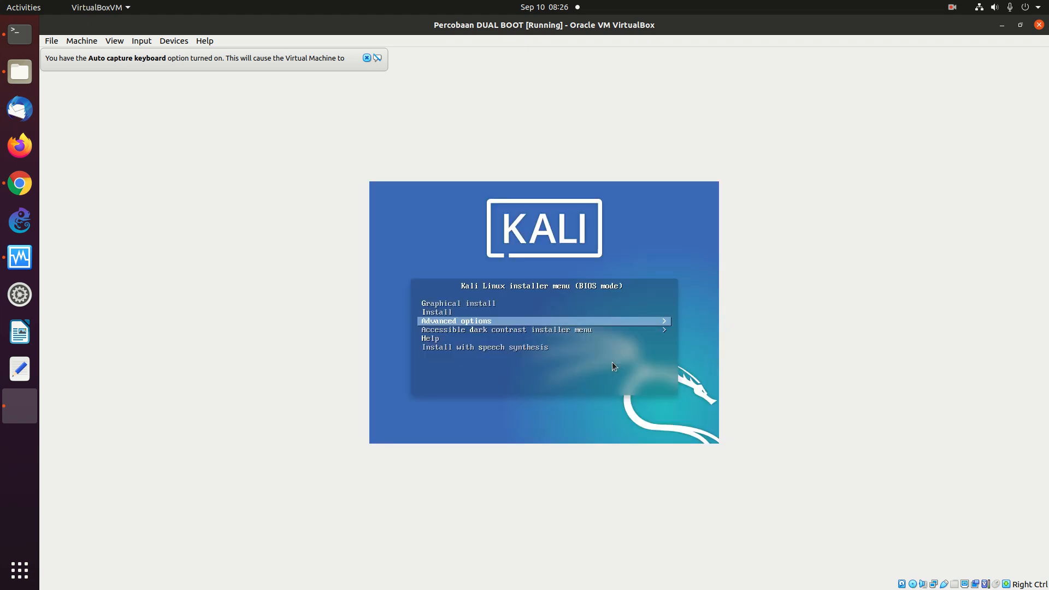
key("Up")
key("Up")
key("Up")
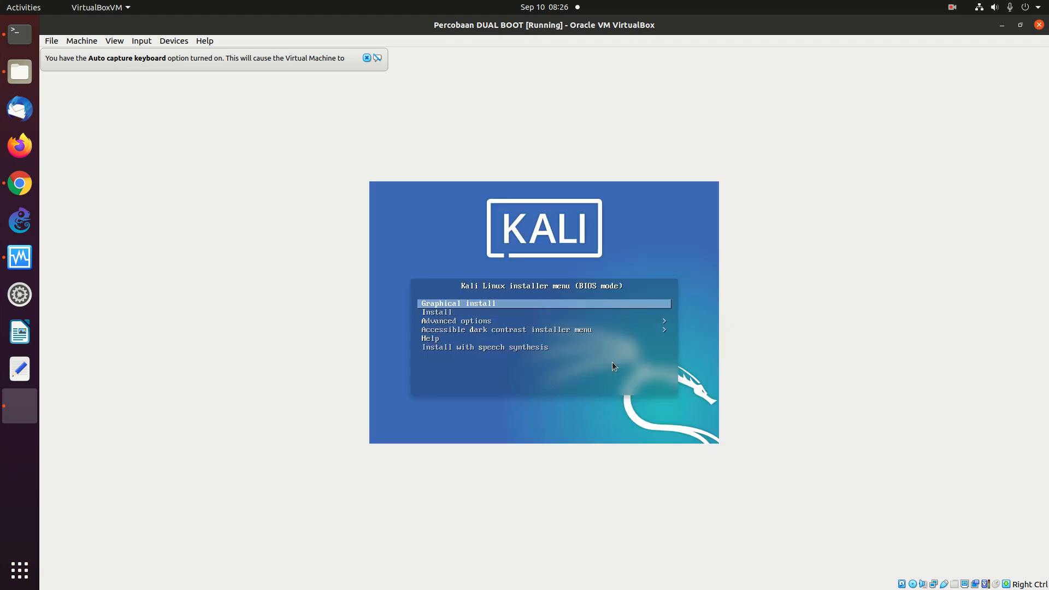
key("Down")
key("Down")
key("Down")
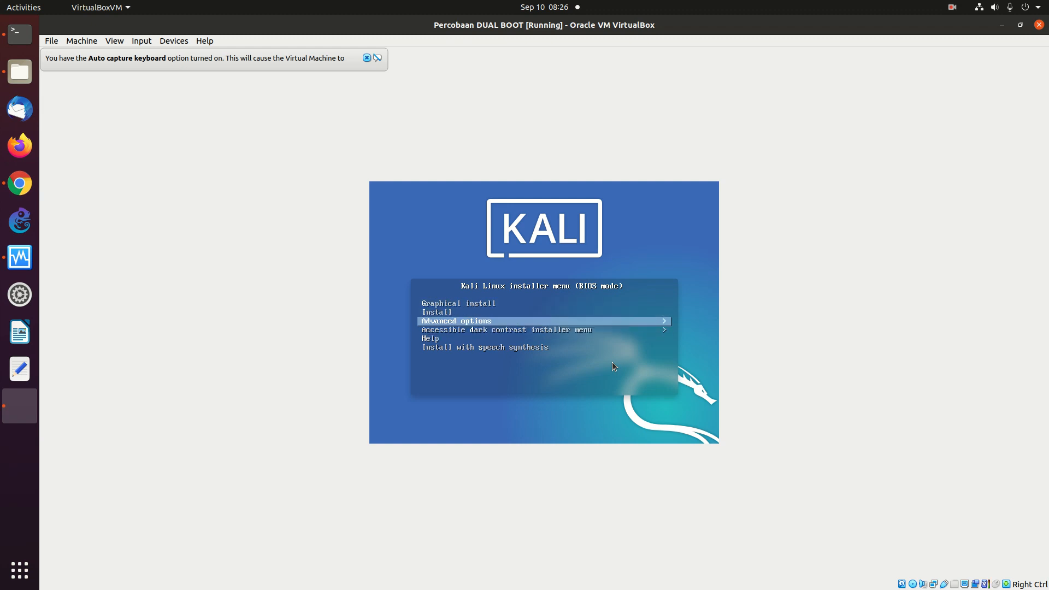
key("Up")
key("Up")
key("Up")
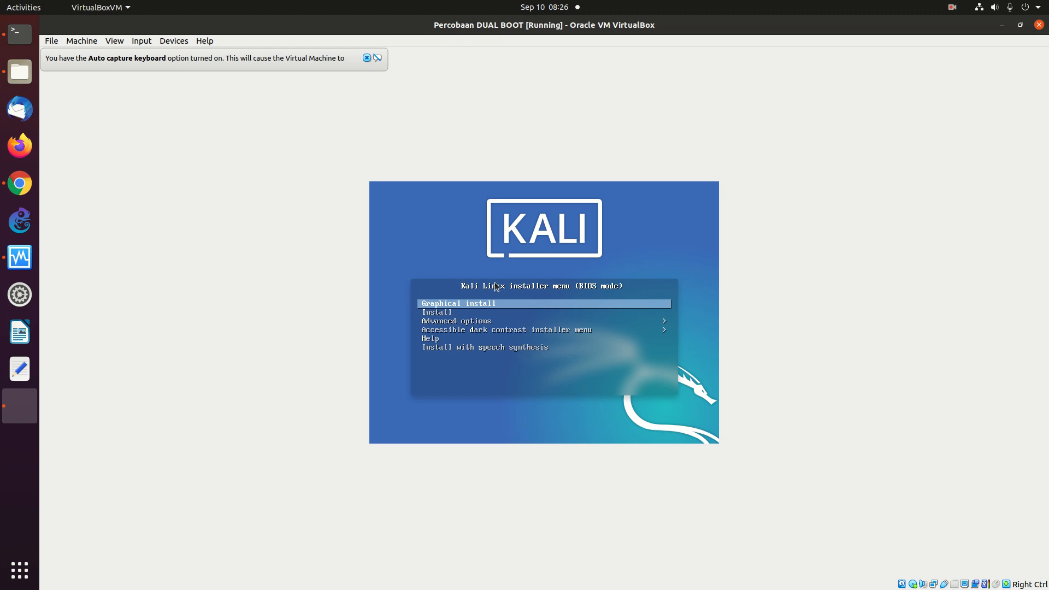
key("Return")
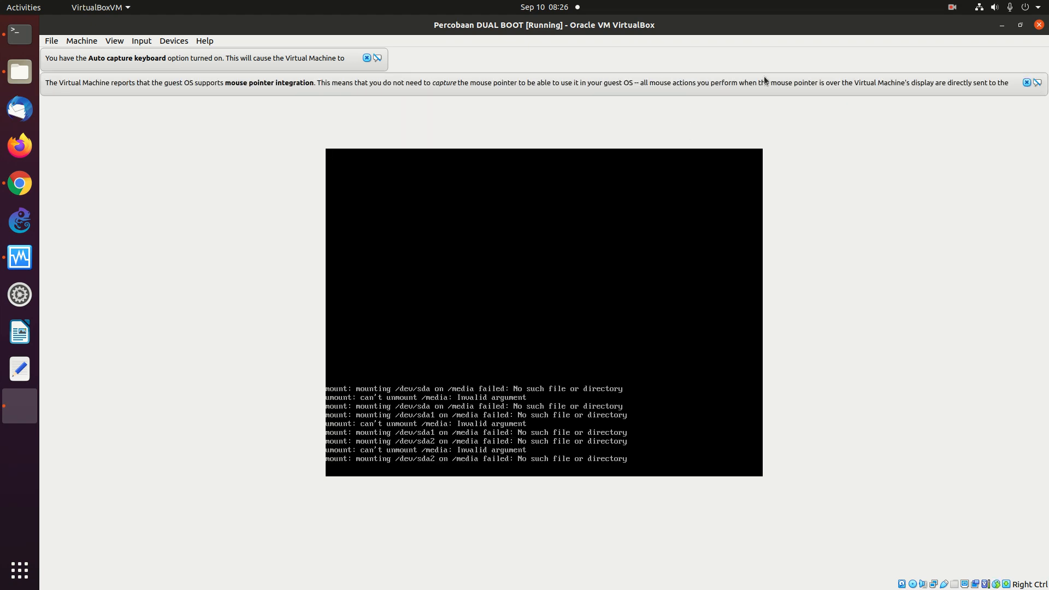
- Choose English as the installer language and Indonesia (other > Asia) as the location
left_click(952, 7)
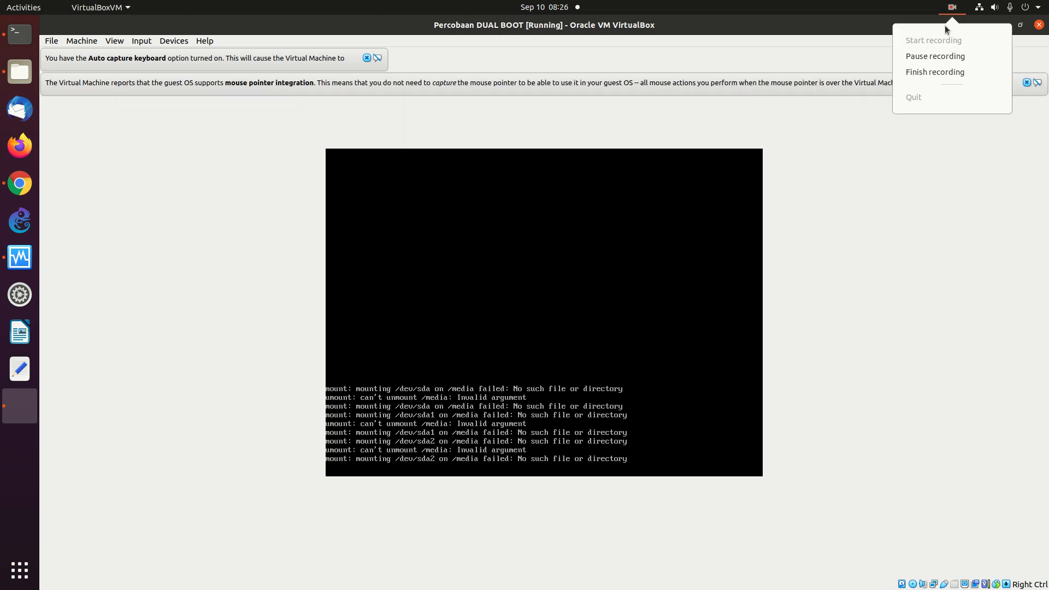
left_click(932, 56)
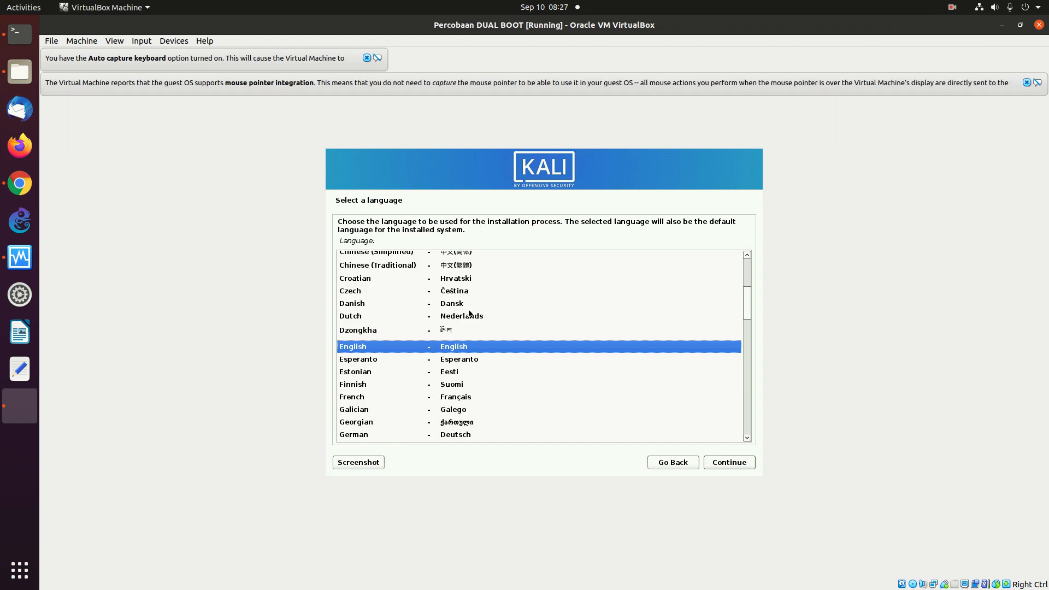
left_click(732, 464)
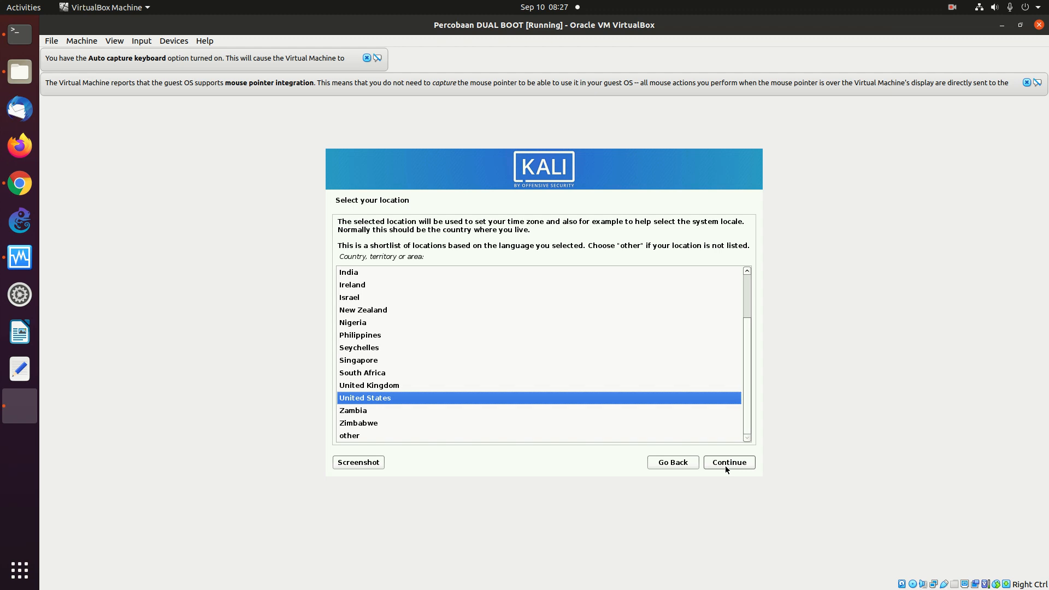
left_click(349, 438)
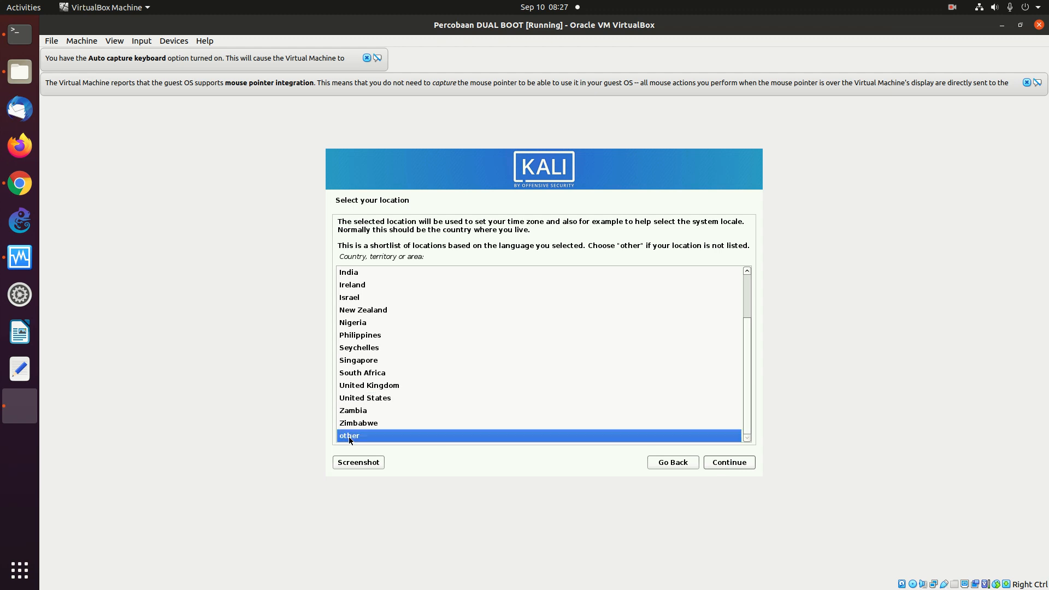
left_click(729, 463)
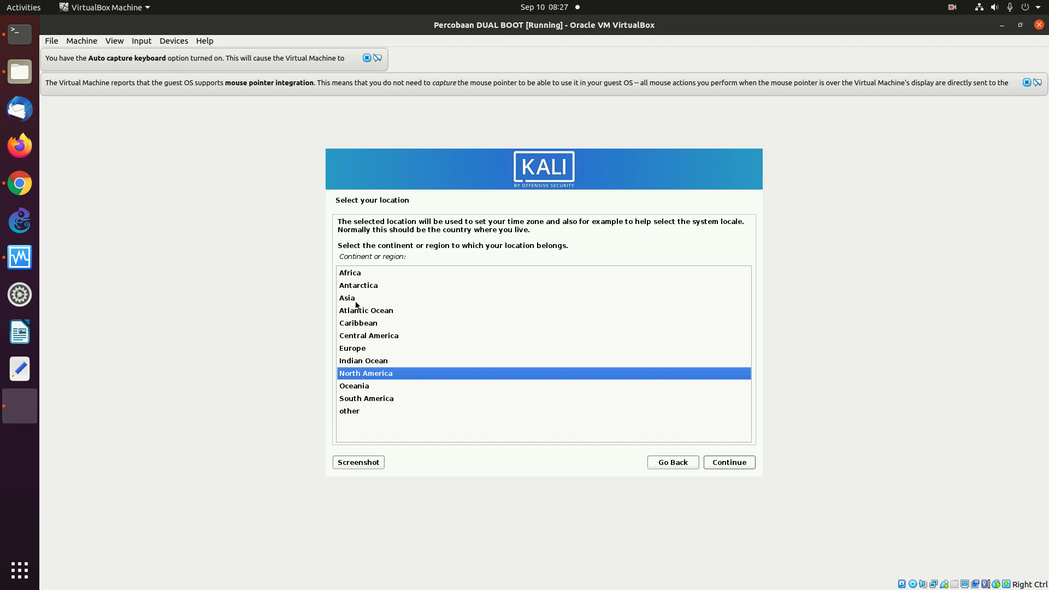
left_click(355, 301)
left_click(735, 461)
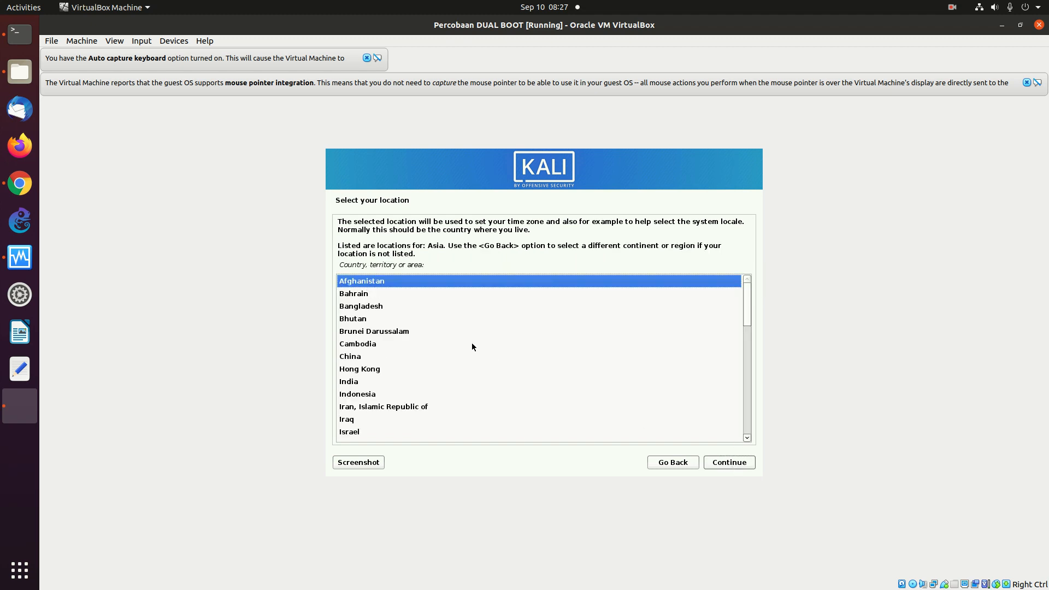
left_click(364, 394)
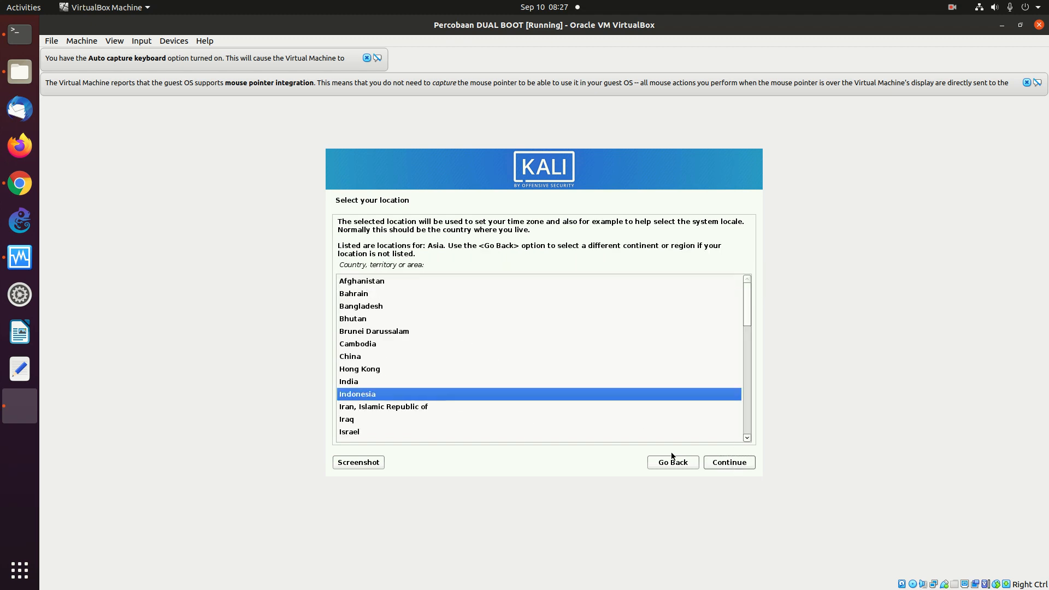
left_click(713, 462)
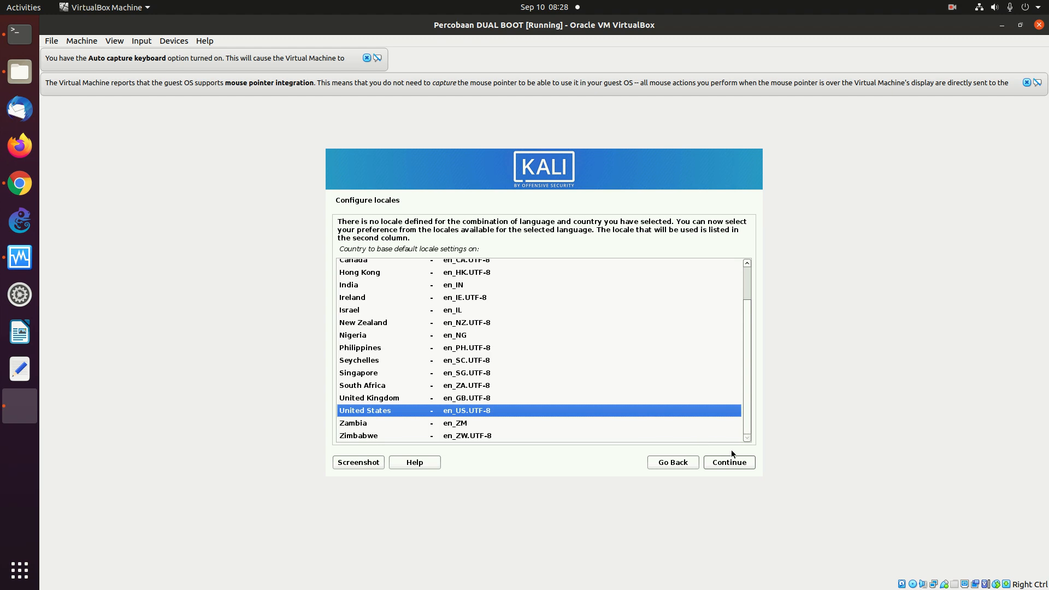
- Accept the United States locale and American English keymap, then dismiss the auto-capture notice
left_click(732, 465)
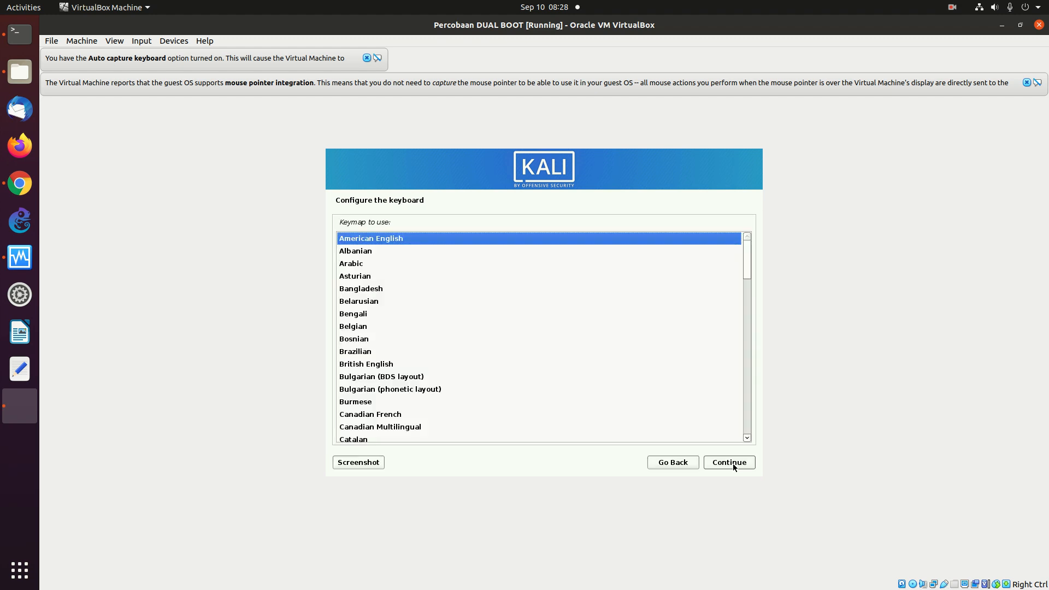
left_click(733, 464)
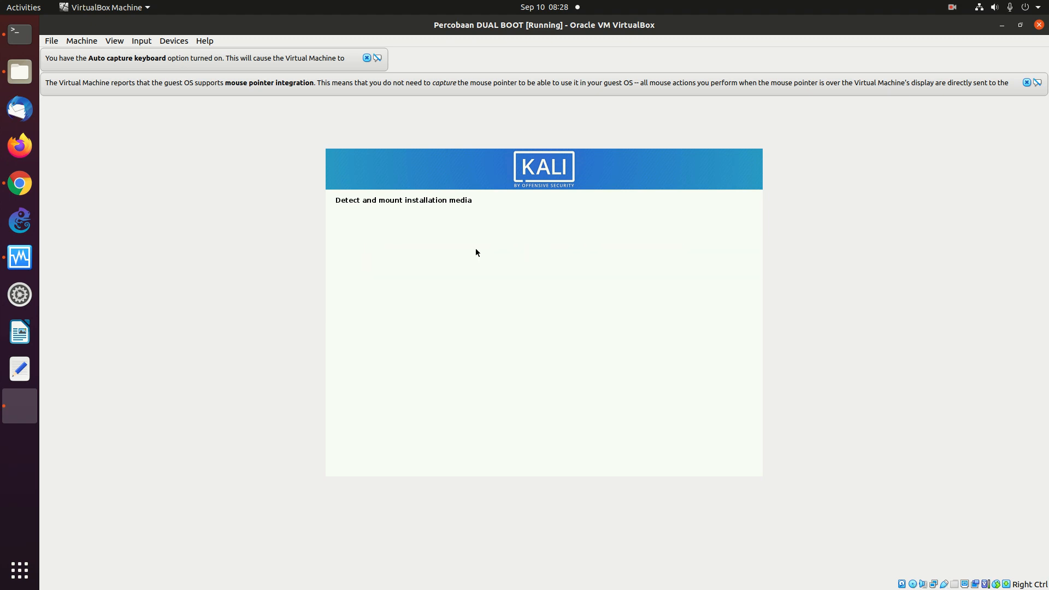
left_click(367, 58)
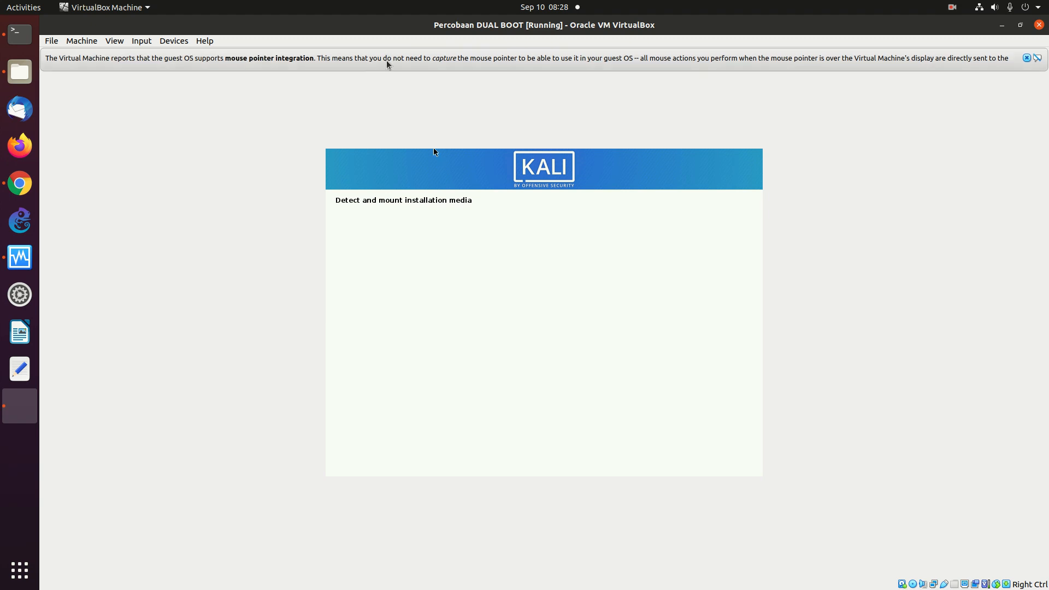
- Dismiss the mouse-integration notice so the installer reaches the hostname page
left_click(1027, 58)
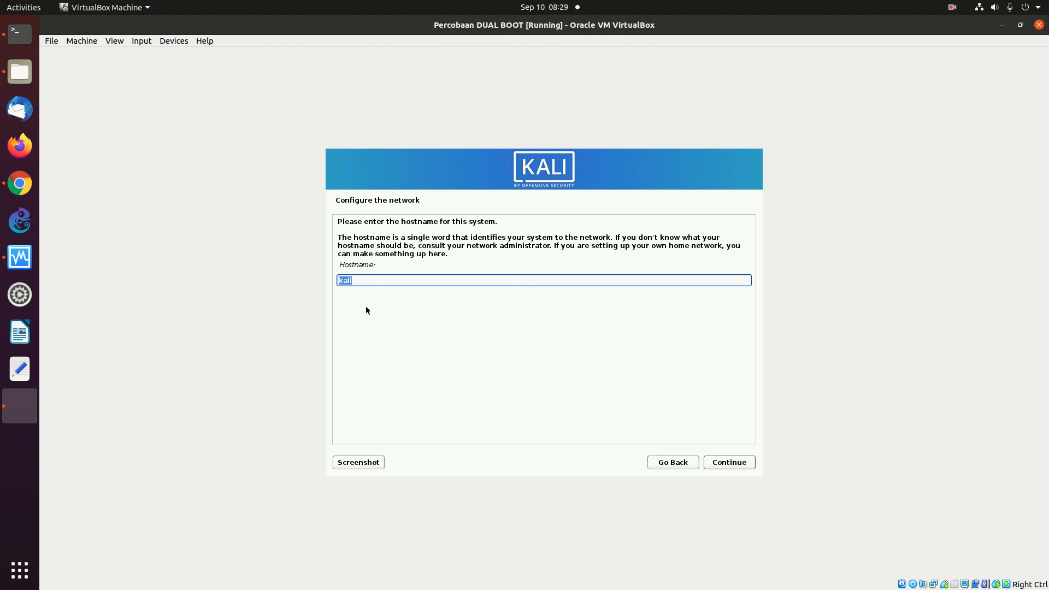
- Keep hostname kali with a blank domain and enter the new user's full name
left_click(725, 463)
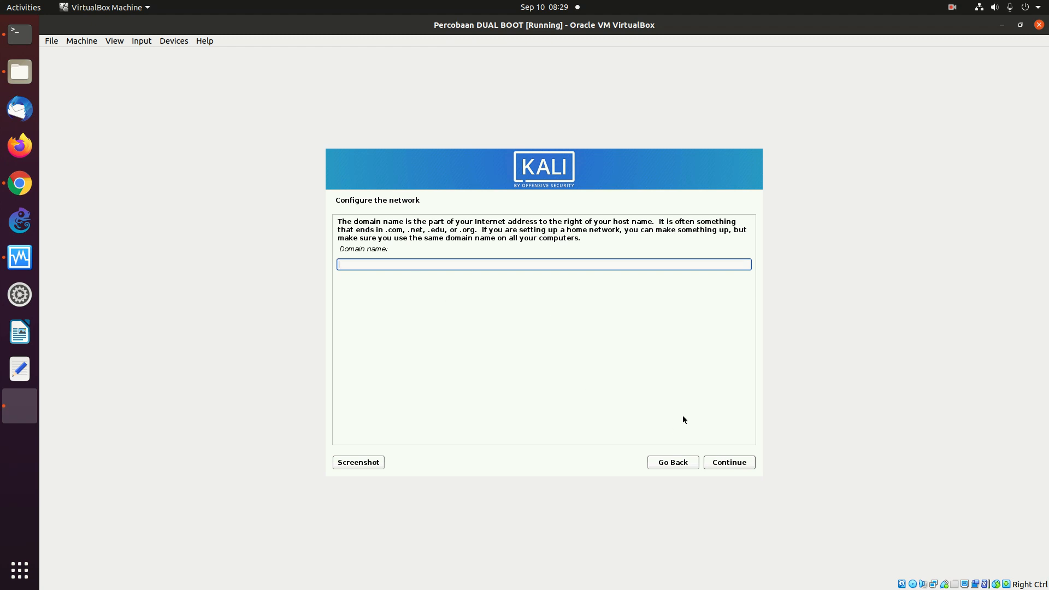
left_click(729, 462)
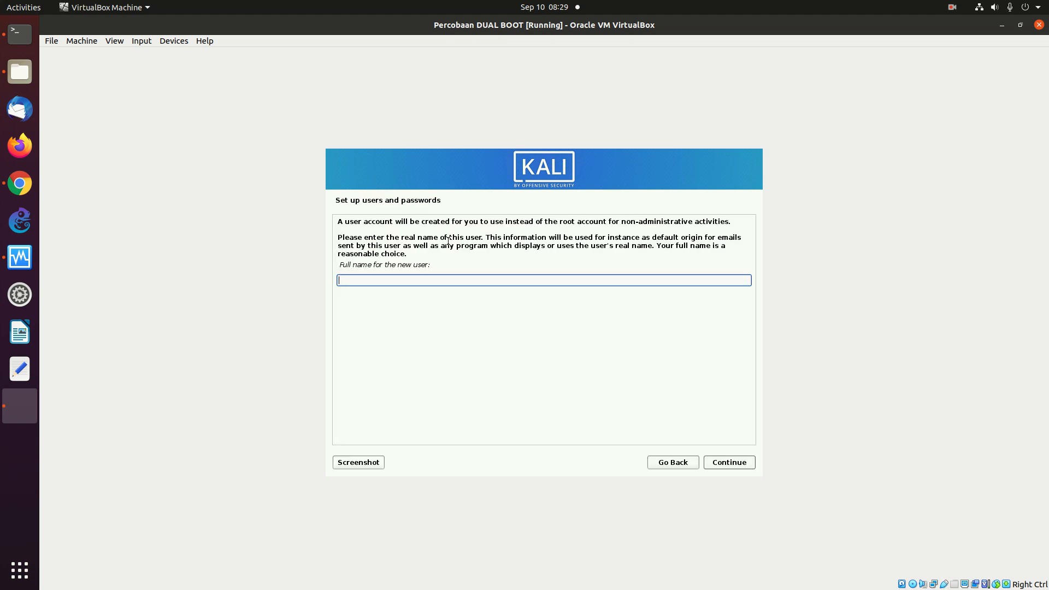
type("Onno")
key("BackSpace")
key("BackSpace")
key("BackSpace")
key("BackSpace")
type("onno")
left_click(719, 466)
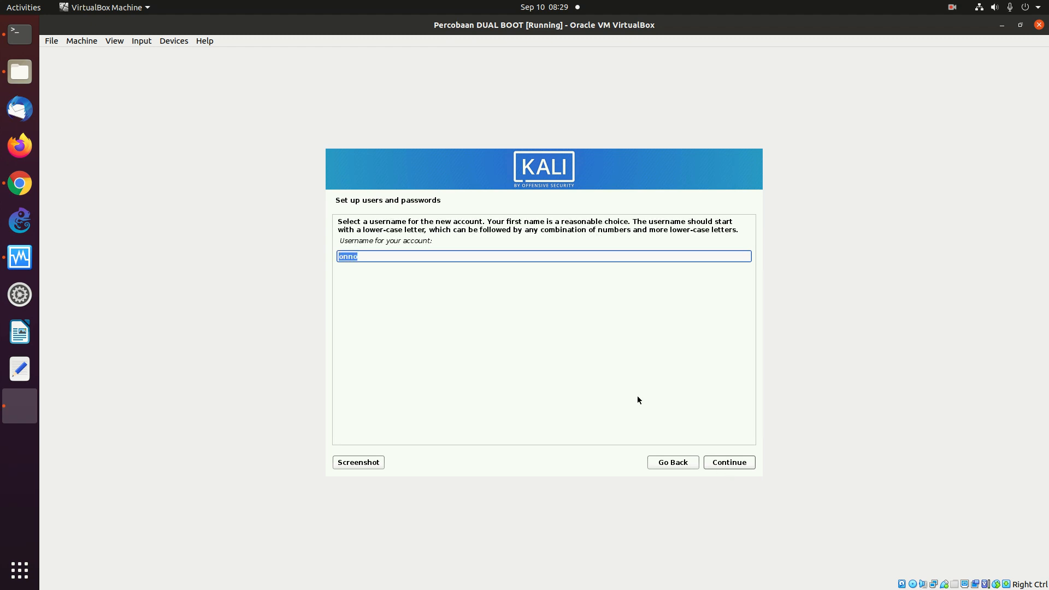
- Accept the suggested username, set and confirm the account password, and accept the Western time zone
left_click(739, 466)
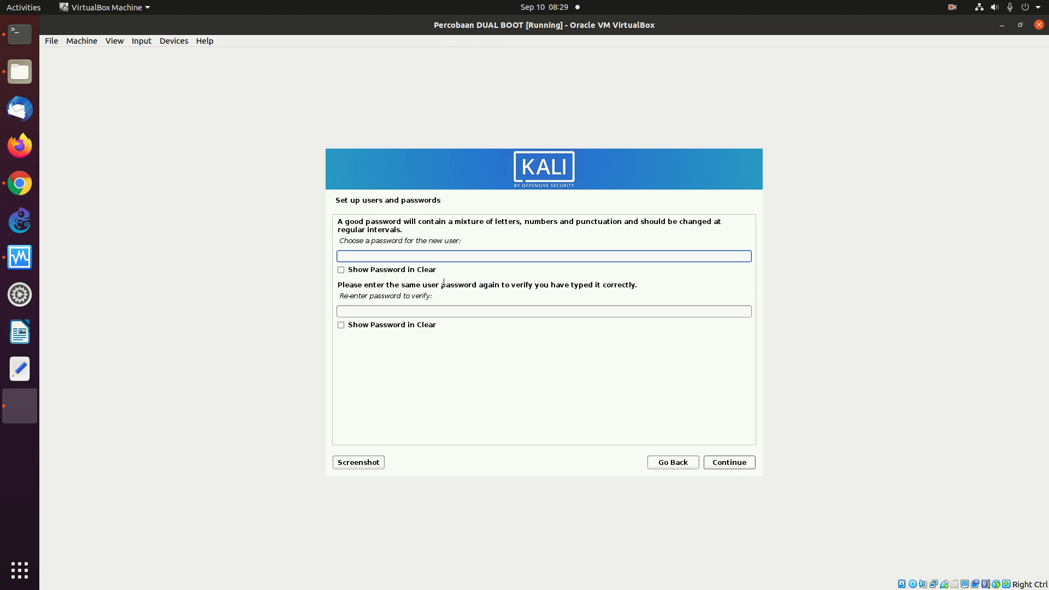
type("123456")
left_click(348, 274)
left_click(359, 315)
type("123456")
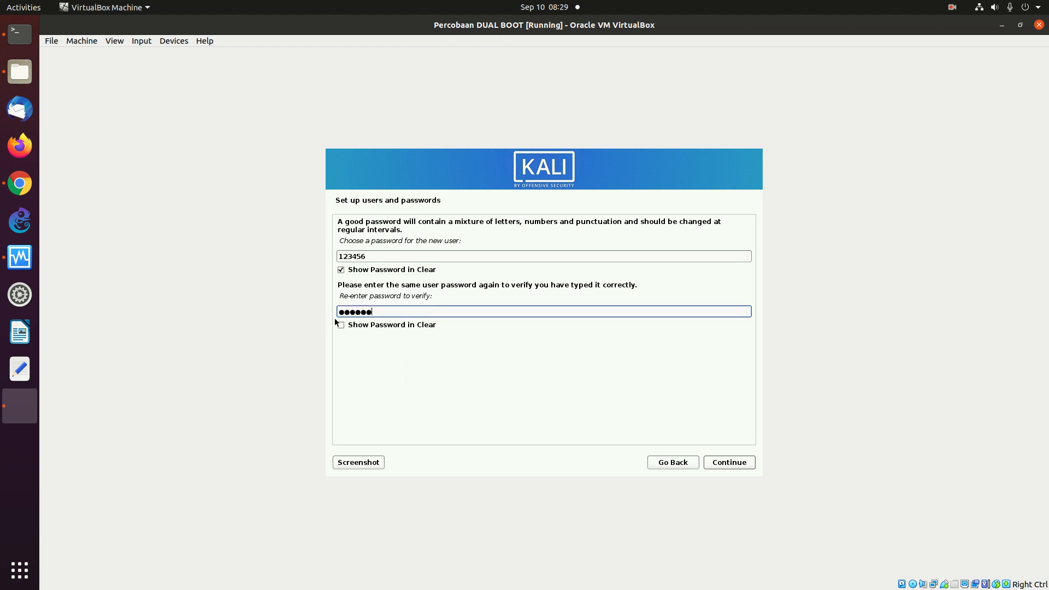
left_click(341, 326)
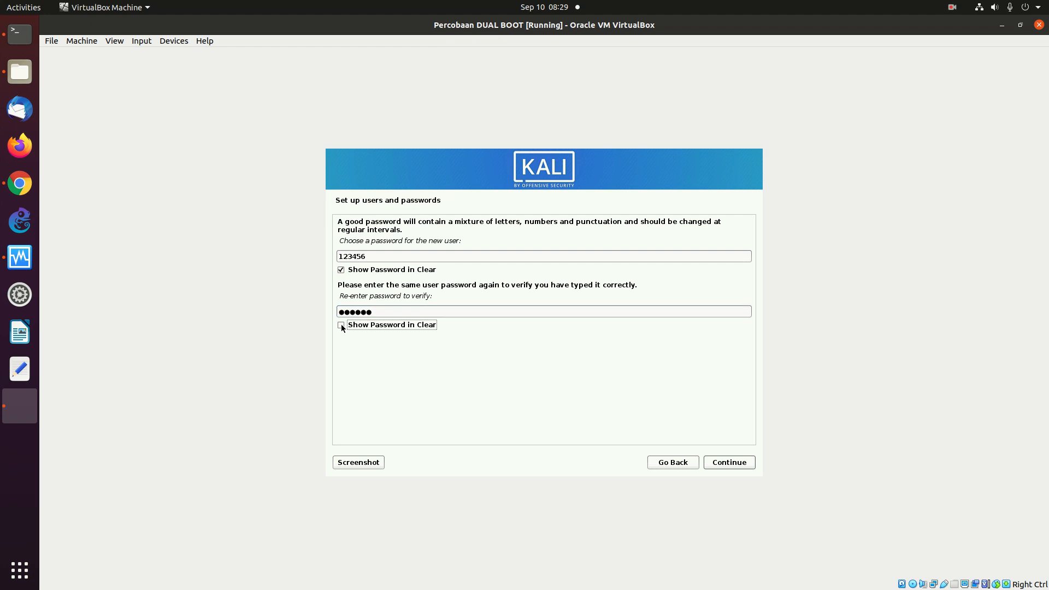
left_click(720, 463)
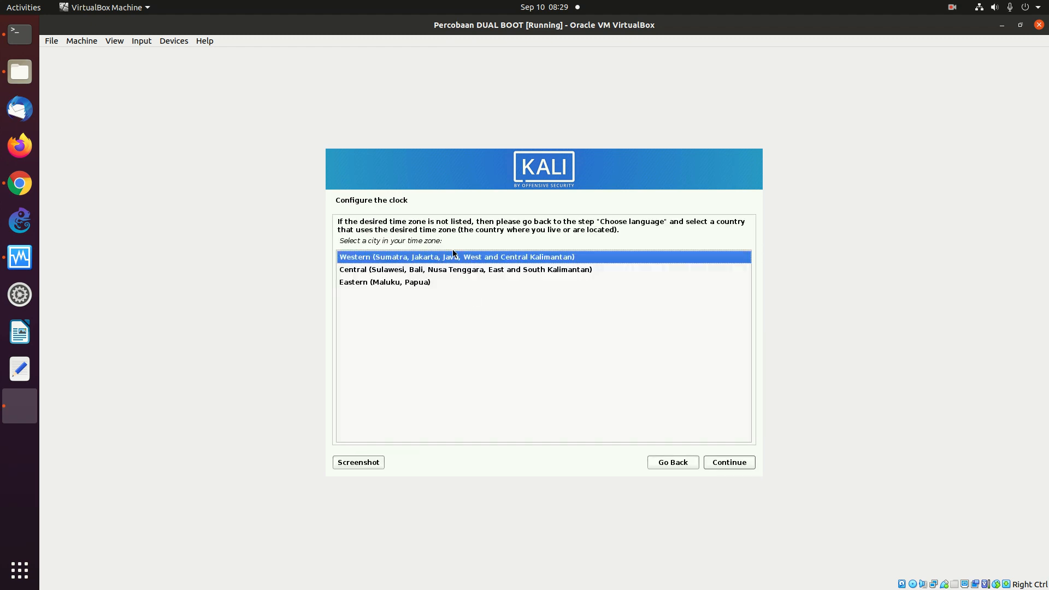
left_click(729, 464)
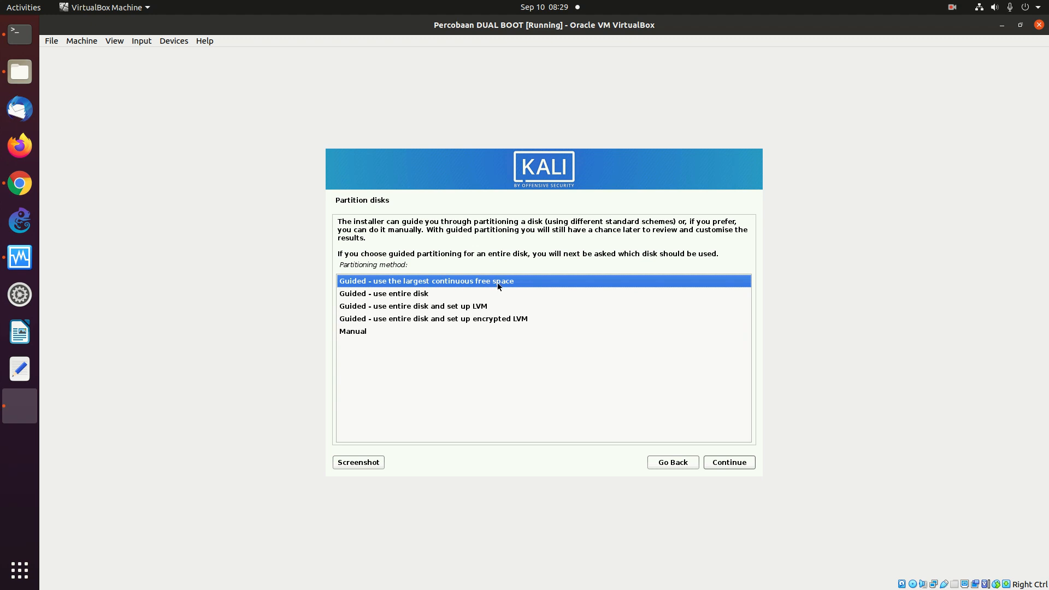
- Guided-partition the largest free space with all files in one partition, then finish partitioning
left_click(366, 334)
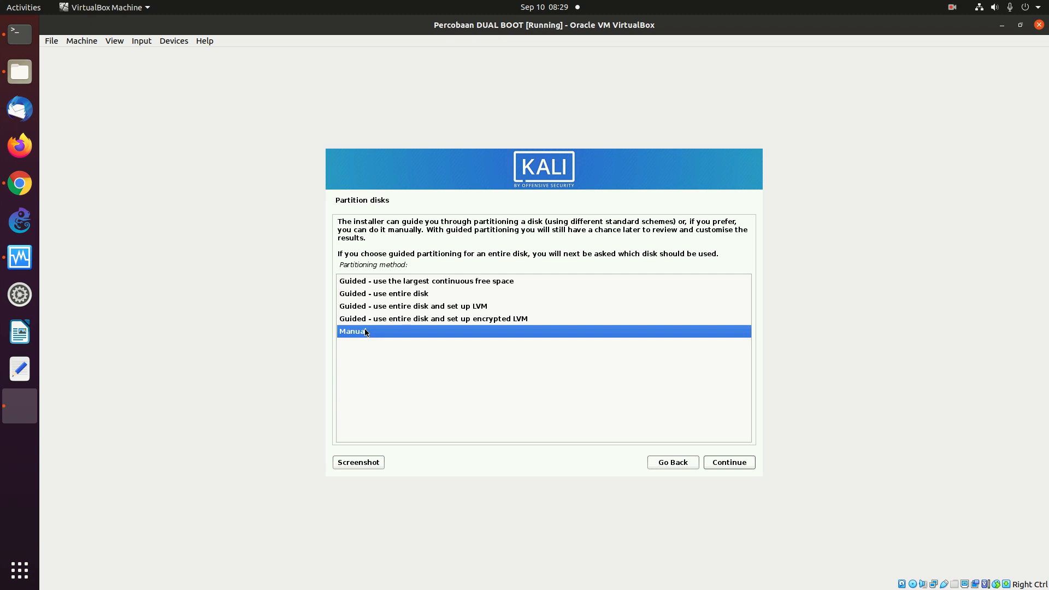
left_click(384, 285)
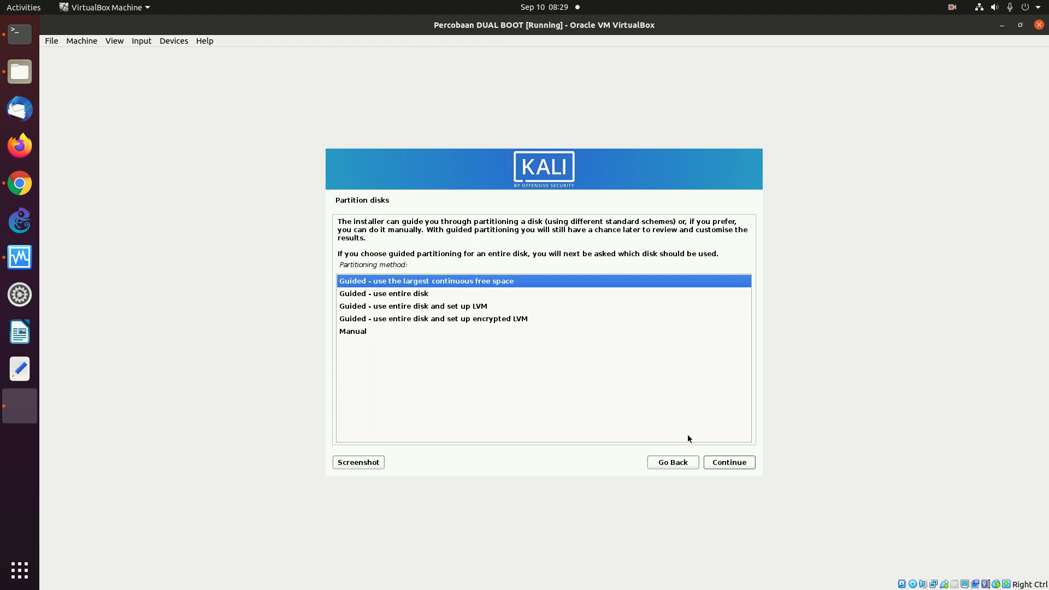
left_click(727, 463)
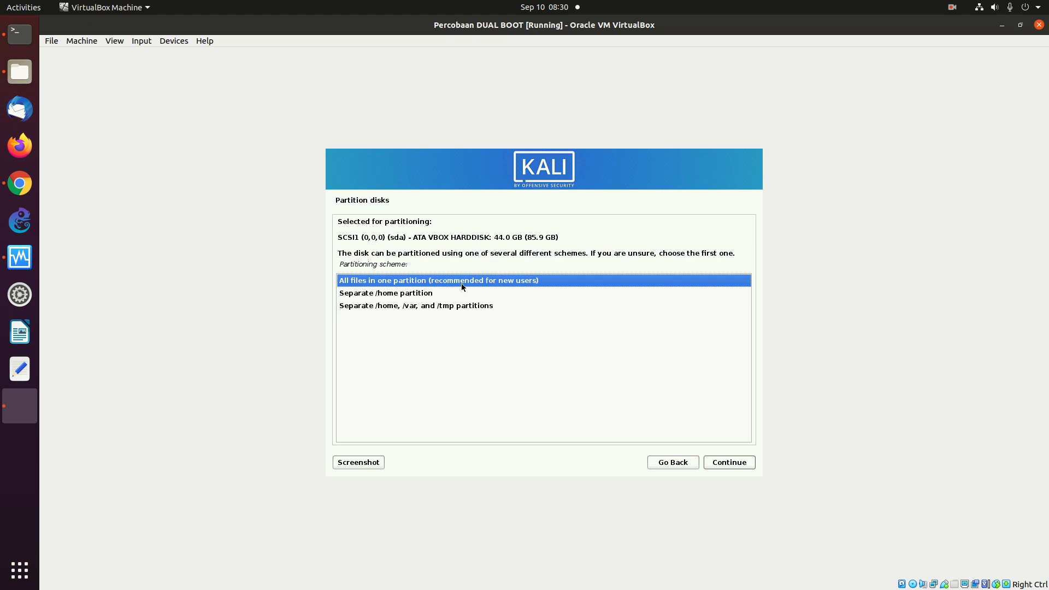
left_click(732, 464)
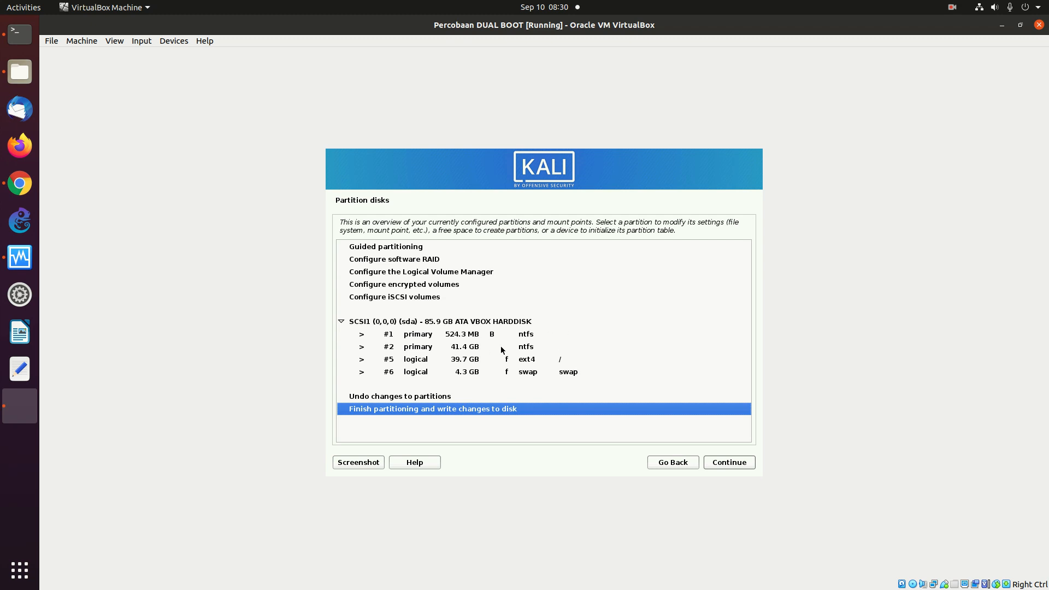
left_click(727, 463)
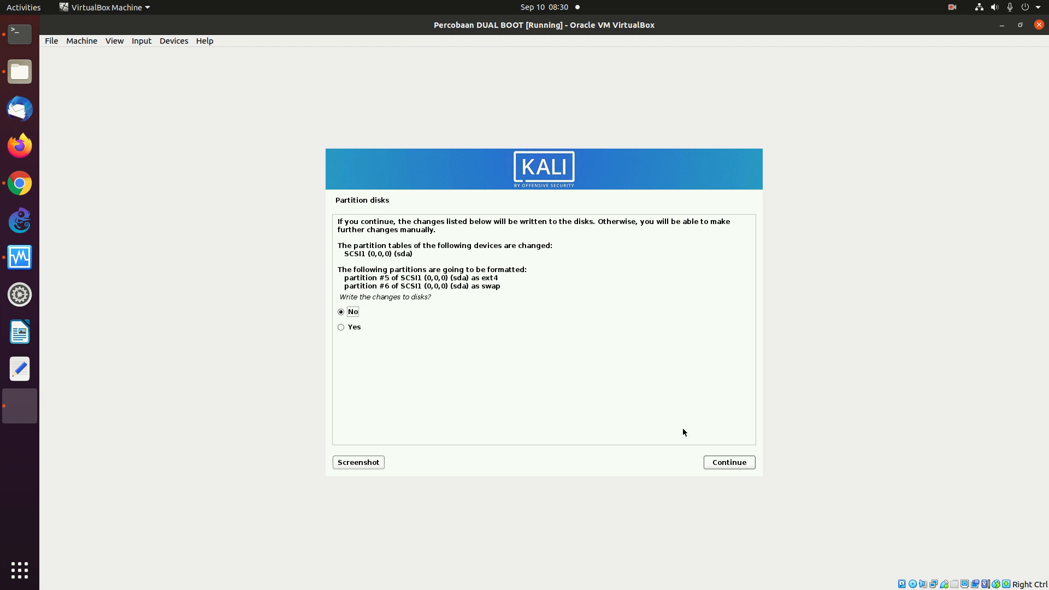
- Confirm writing the partition changes to disk and let the base system install
left_click(351, 327)
left_click(729, 464)
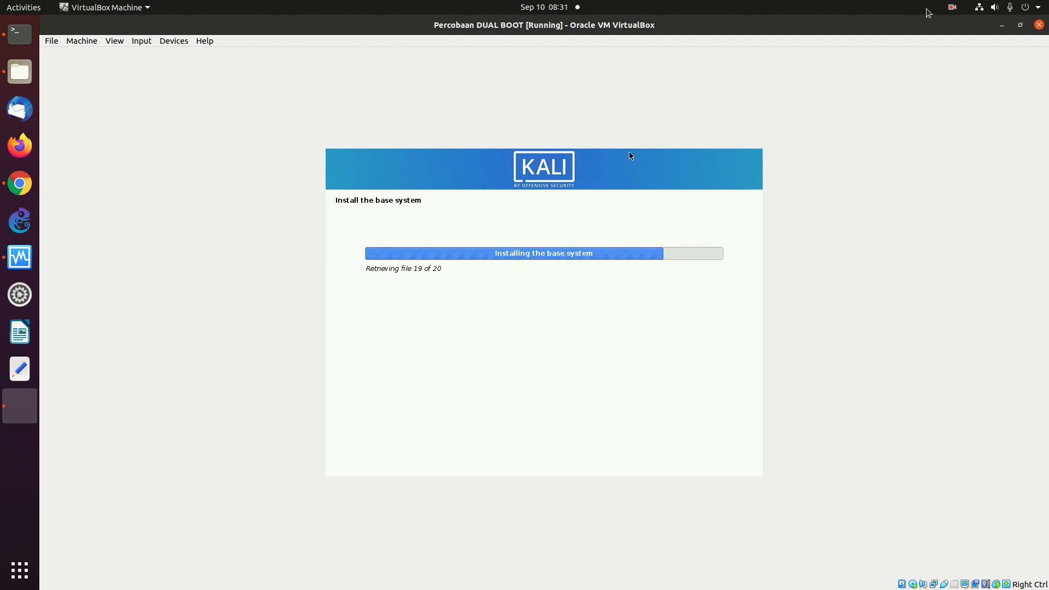
left_click(952, 7)
left_click(939, 54)
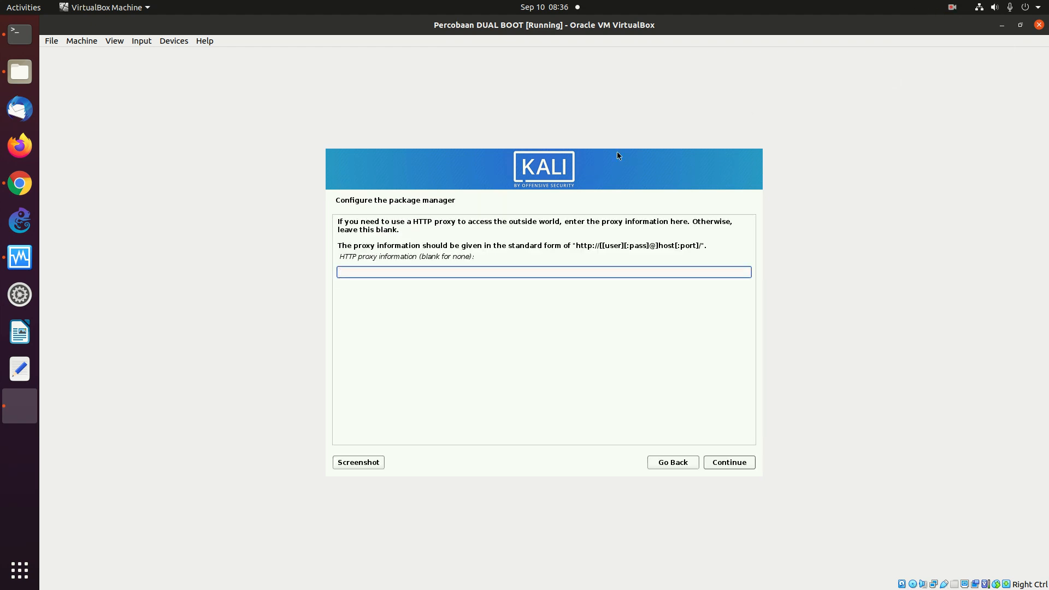
left_click(460, 243)
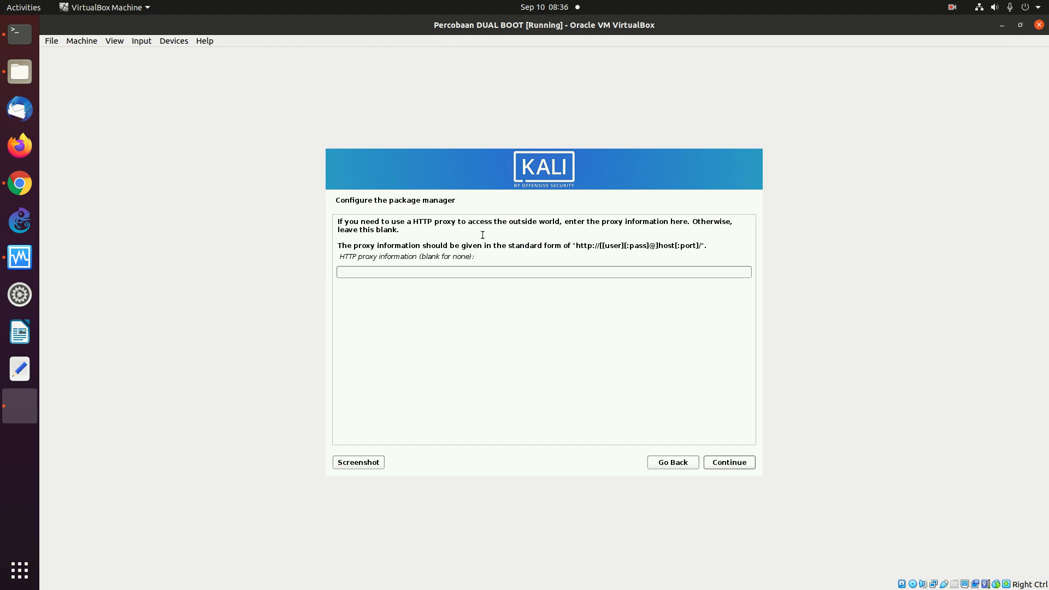
- Leave the HTTP proxy field empty and continue so apt gets configured
left_click(480, 271)
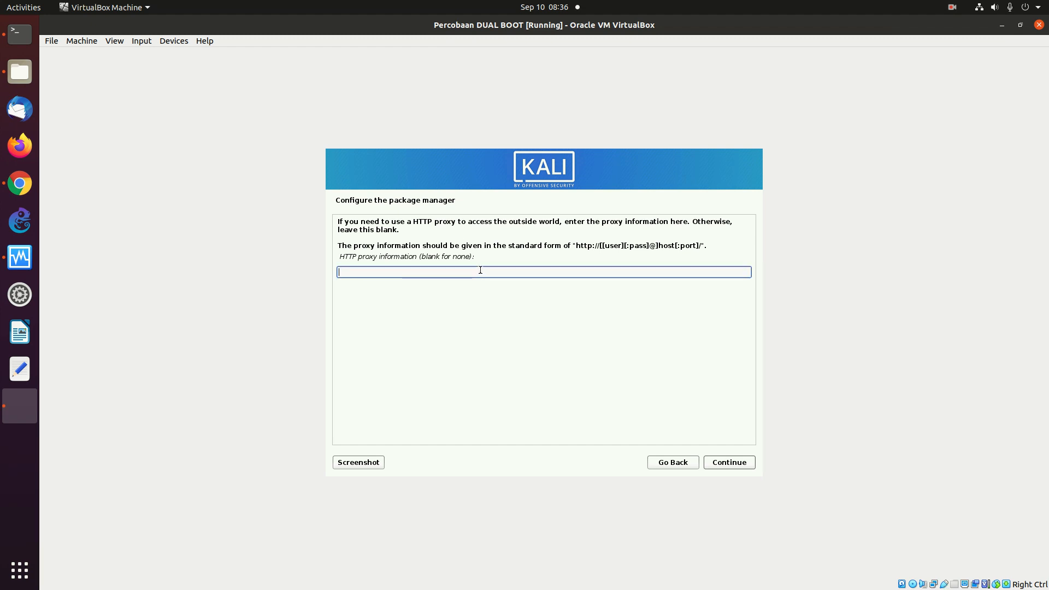
left_click(734, 465)
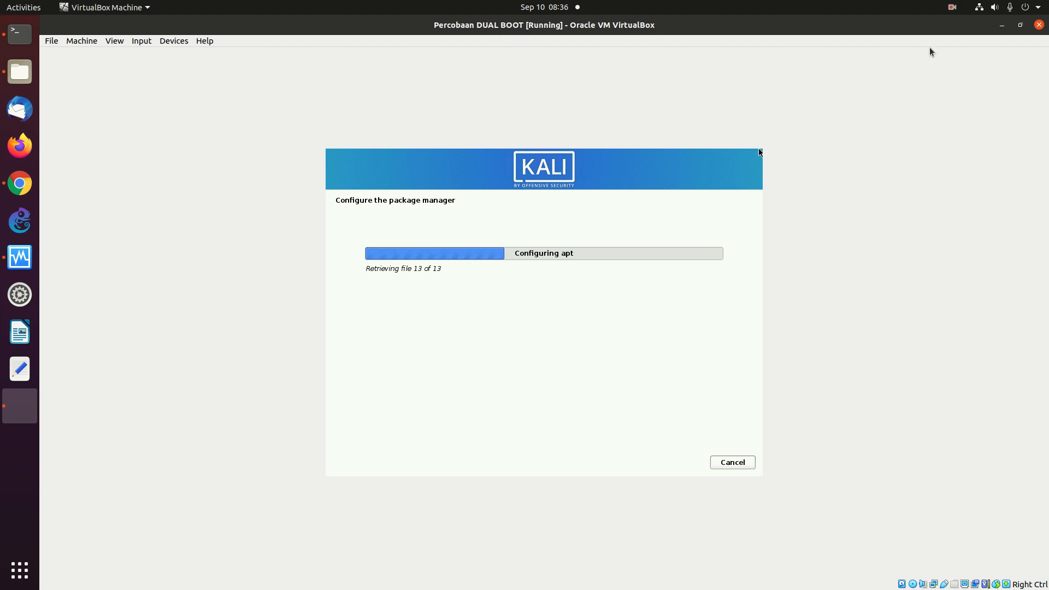
left_click(951, 10)
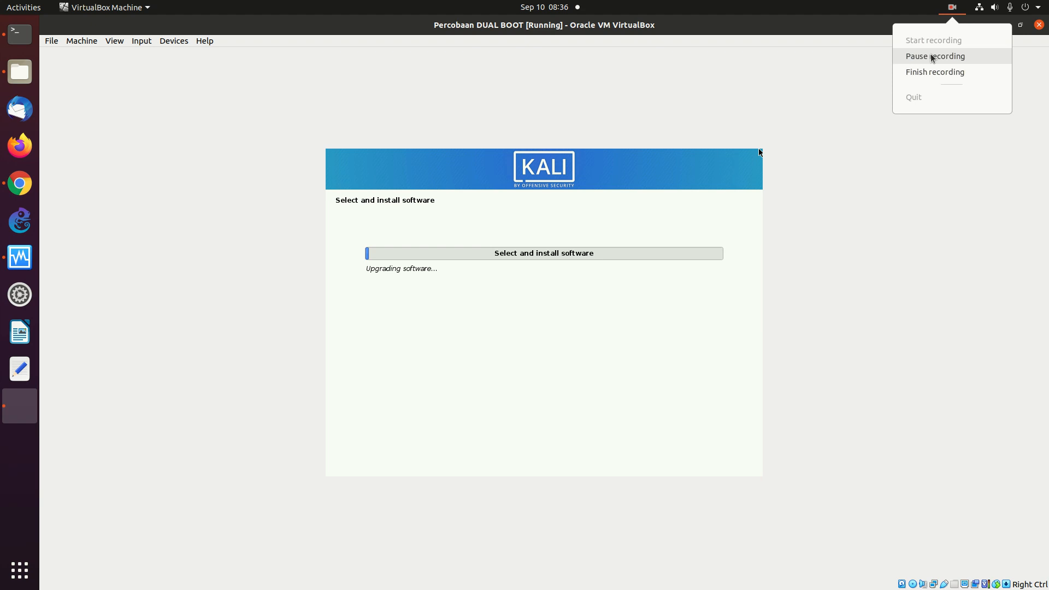
- Choose GNOME instead of Xfce as the desktop and start the software installation
left_click(932, 56)
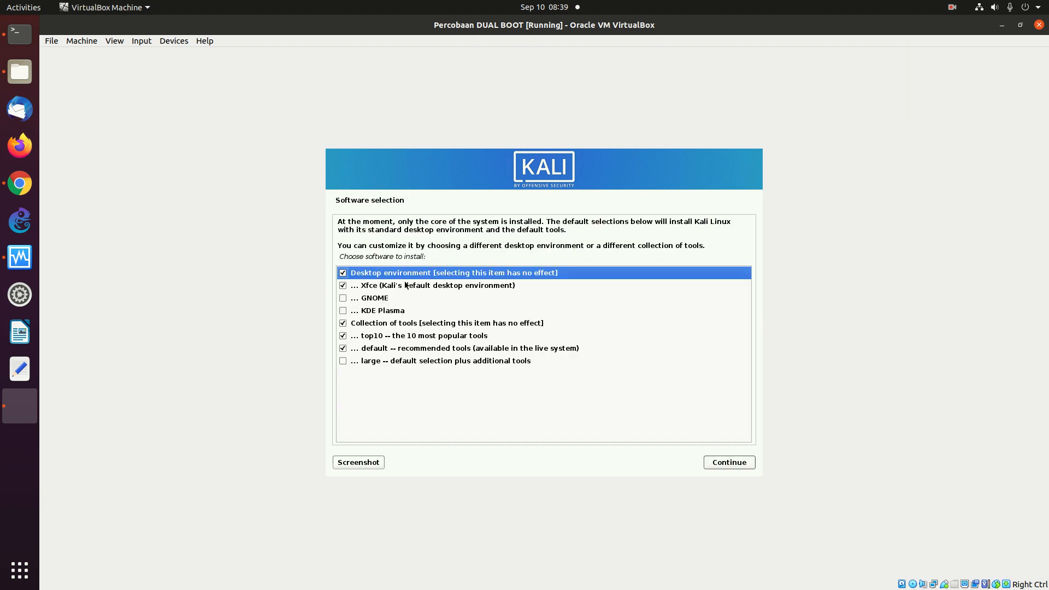
left_click(343, 299)
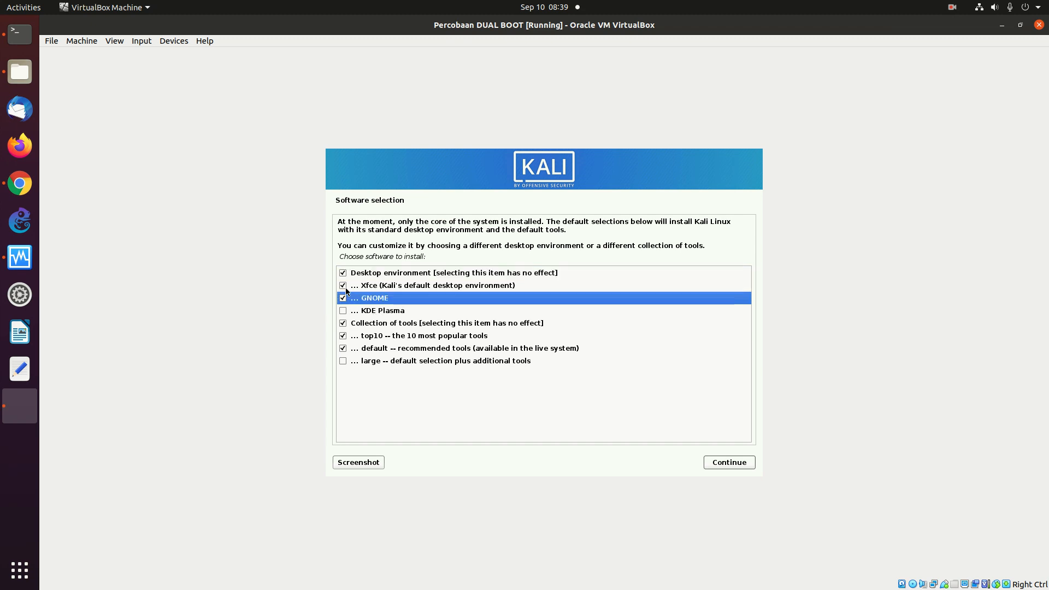
left_click(345, 287)
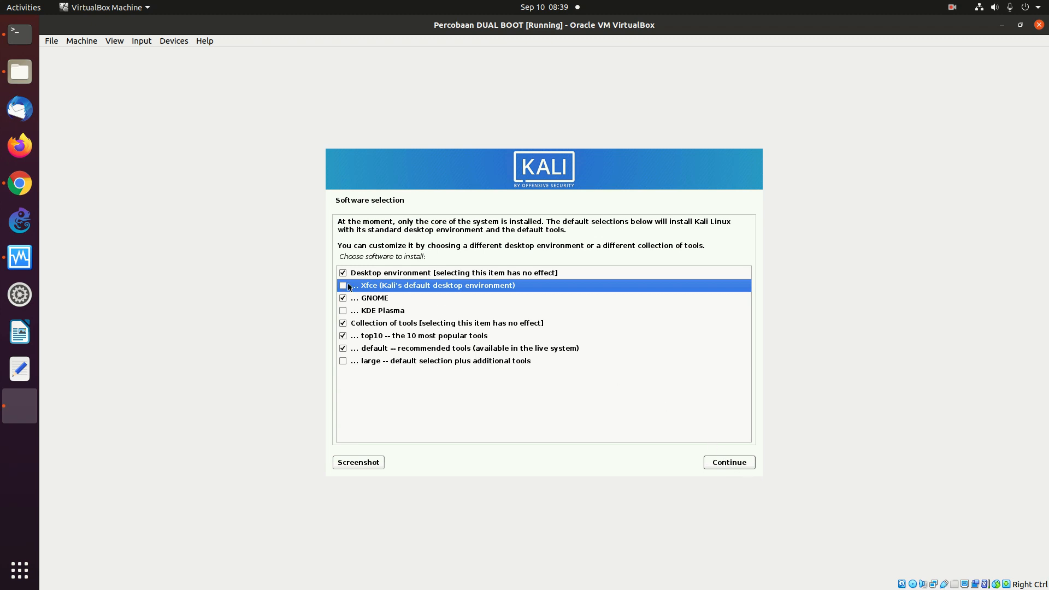
left_click(729, 463)
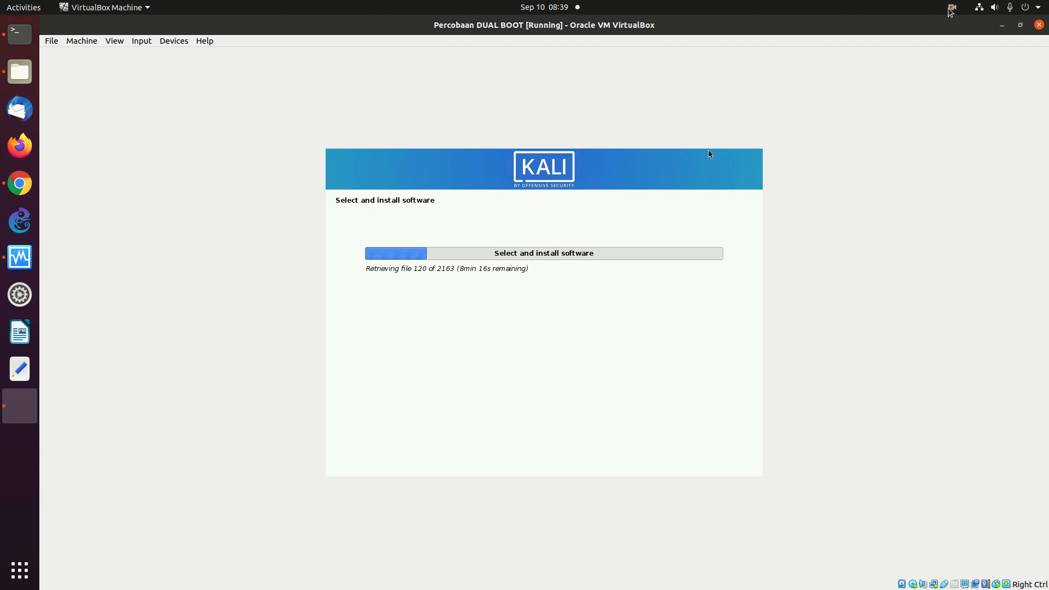
left_click(952, 7)
left_click(935, 57)
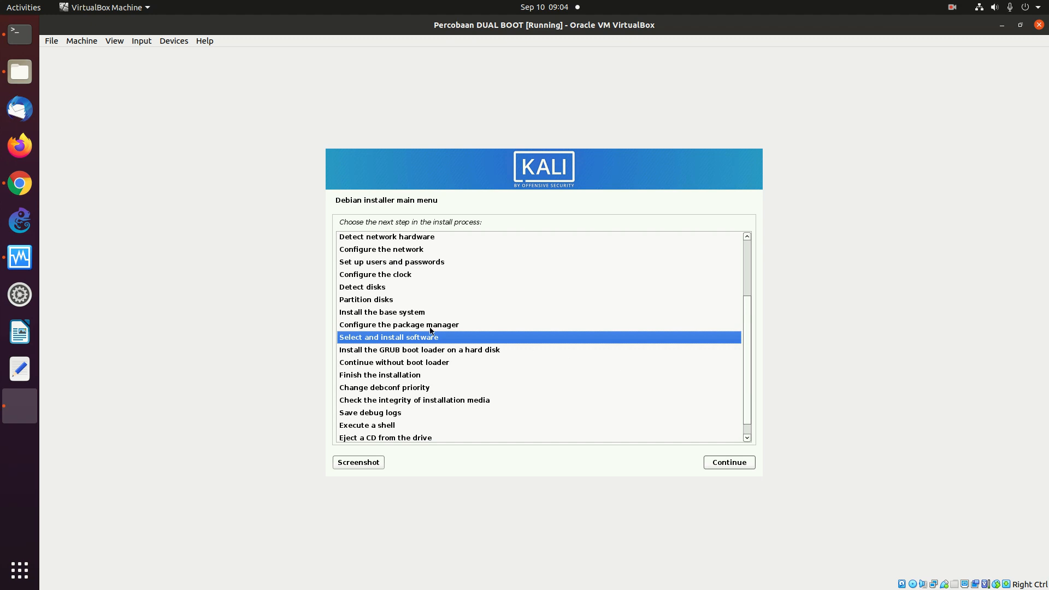
- Rerun software selection, keep virtualbox-ose-guest-x11, and re-tick GNOME with Xfce unticked
left_click(730, 463)
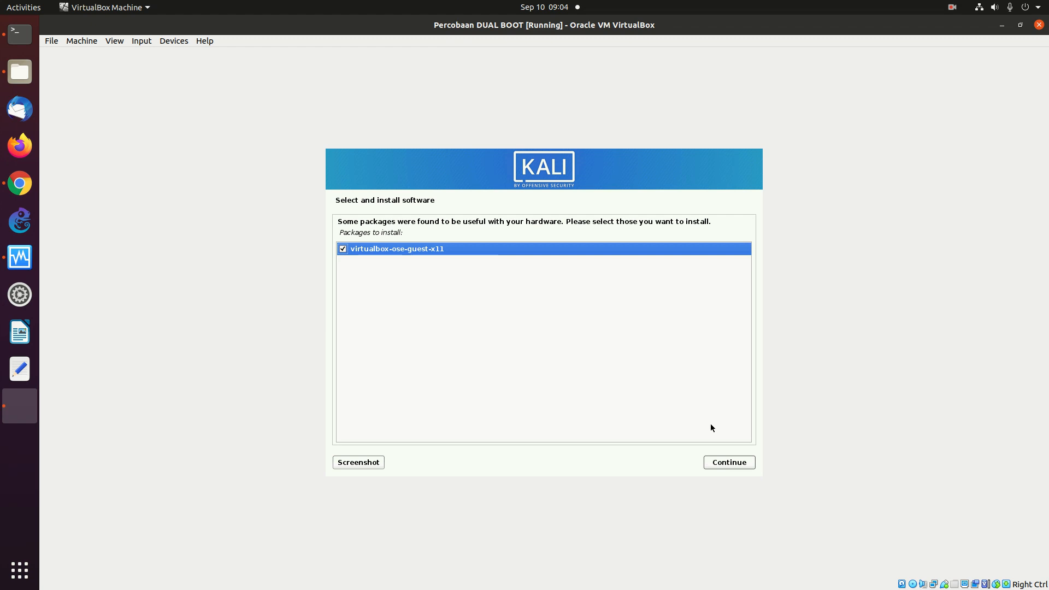
left_click(730, 463)
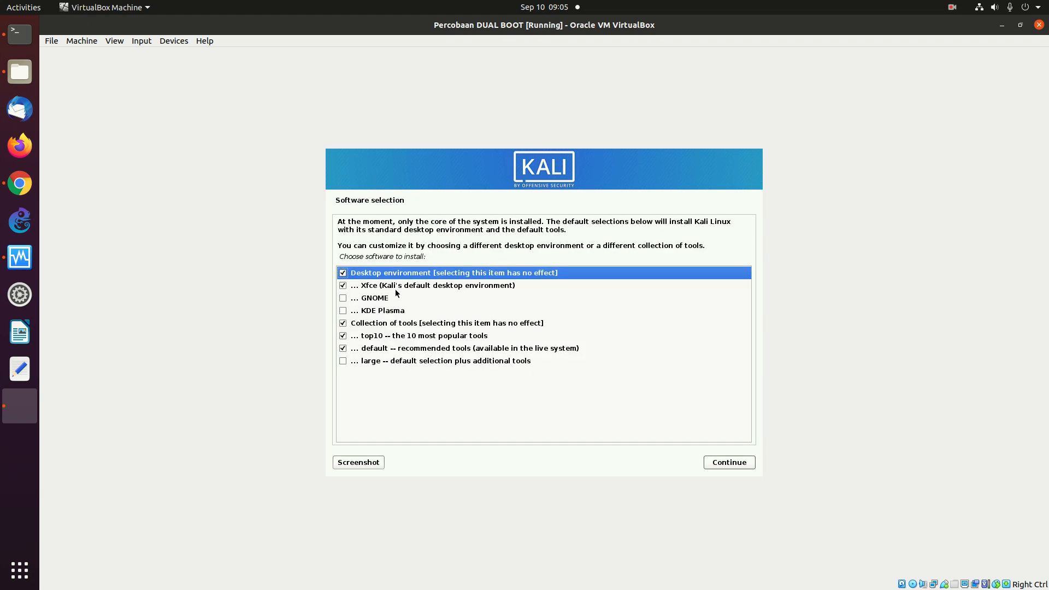
left_click(342, 299)
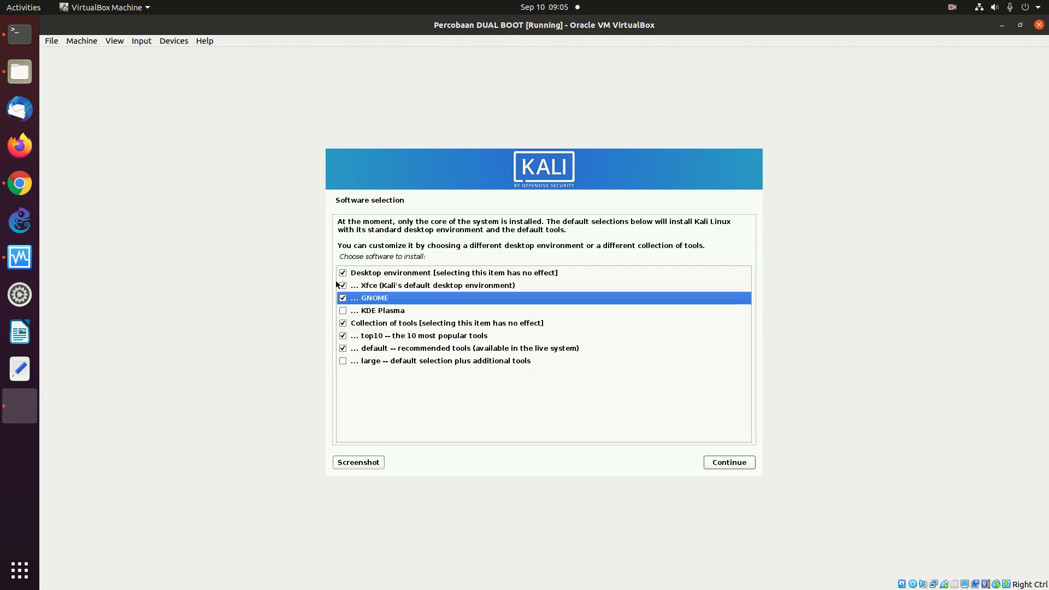
left_click(341, 284)
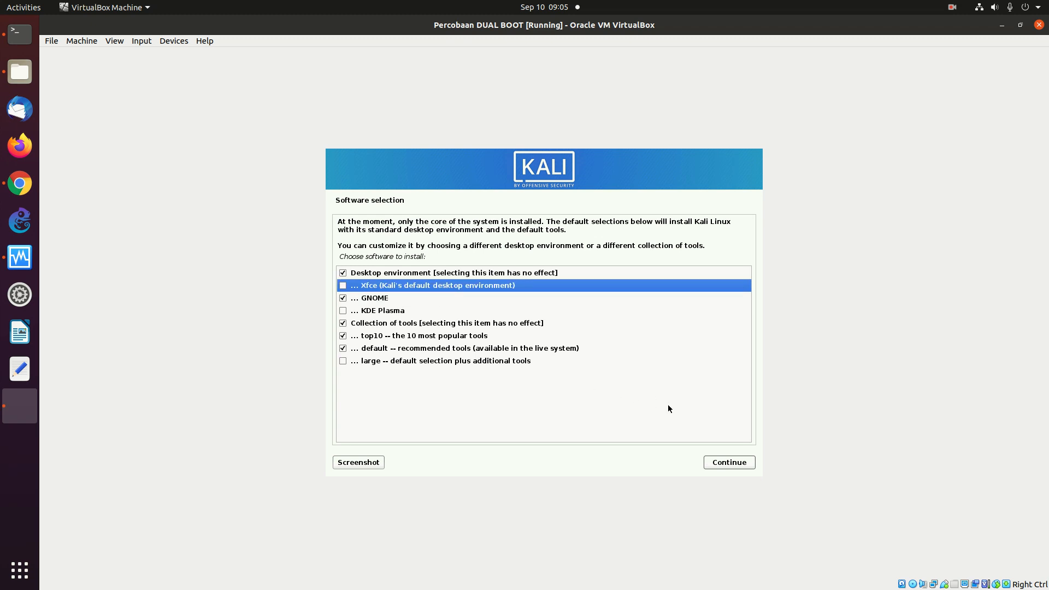
- Install the selected desktop software and wait for the GRUB master boot record question
left_click(724, 468)
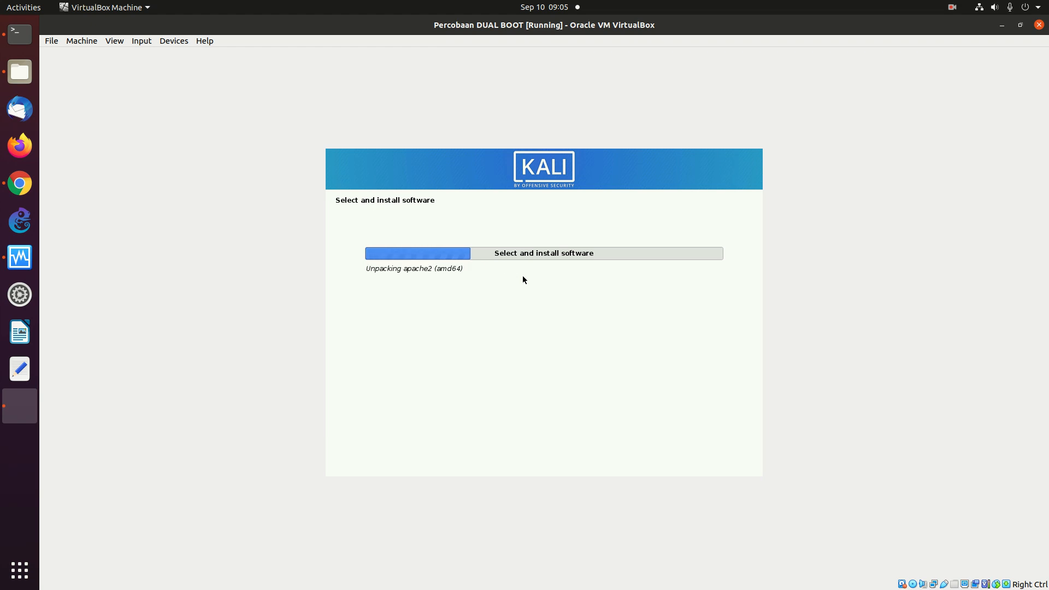
left_click(952, 7)
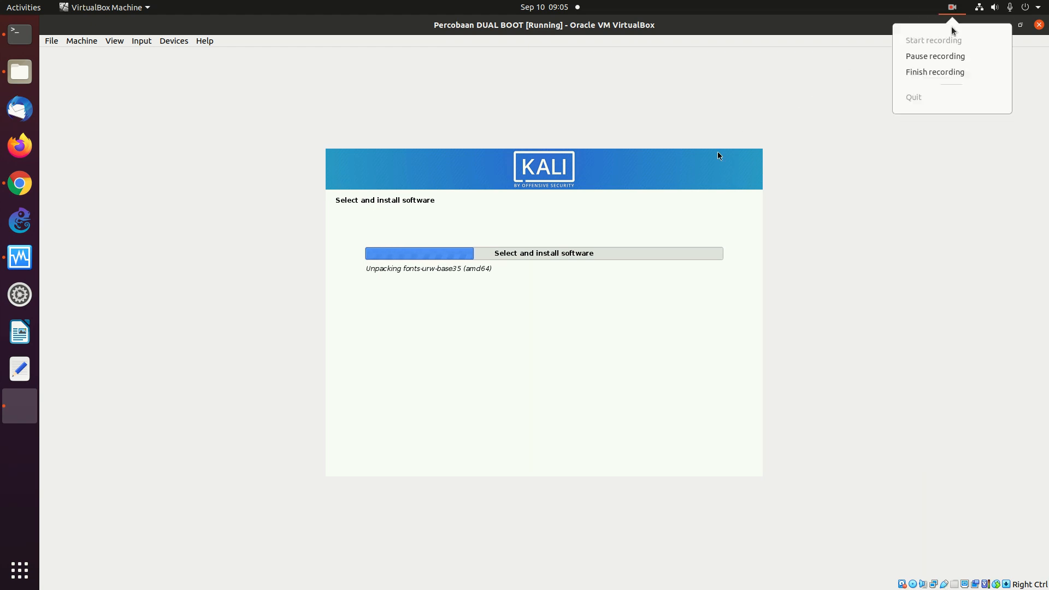
left_click(934, 54)
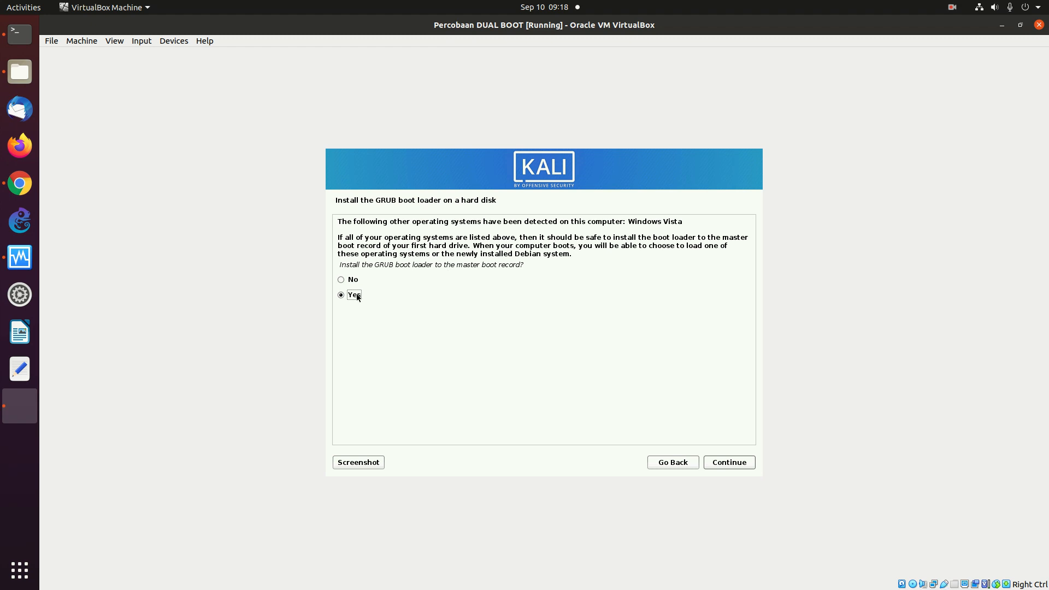
- Install the GRUB boot loader to the master boot record on /dev/sda
left_click(726, 463)
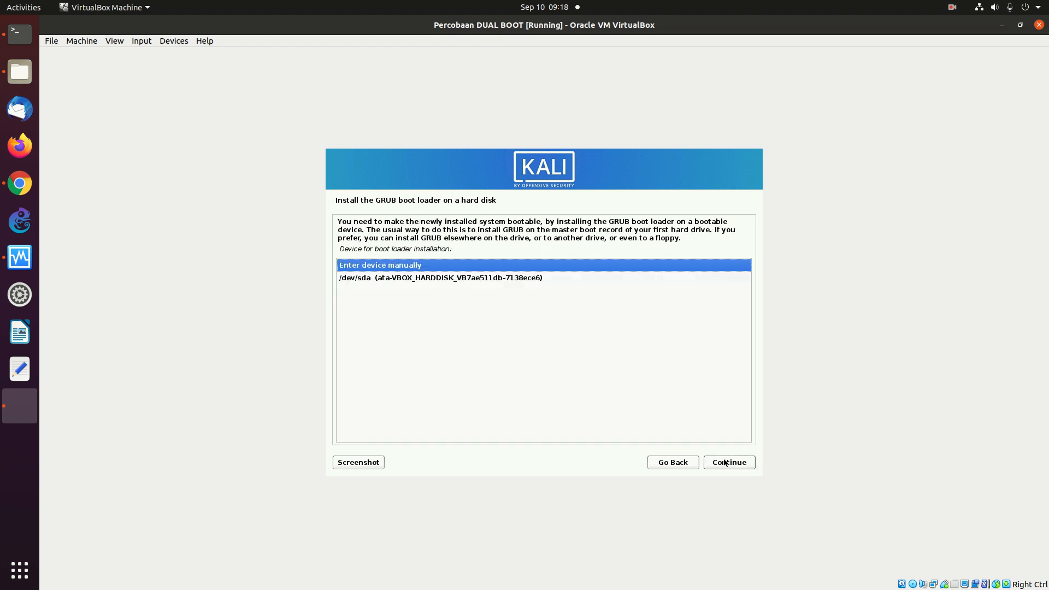
left_click(391, 281)
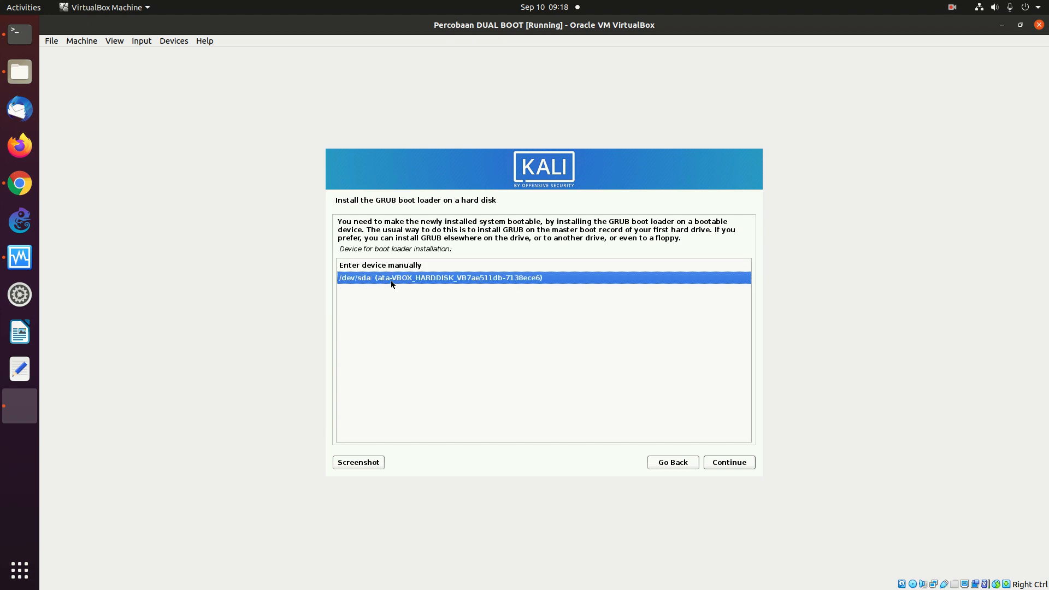
left_click(724, 464)
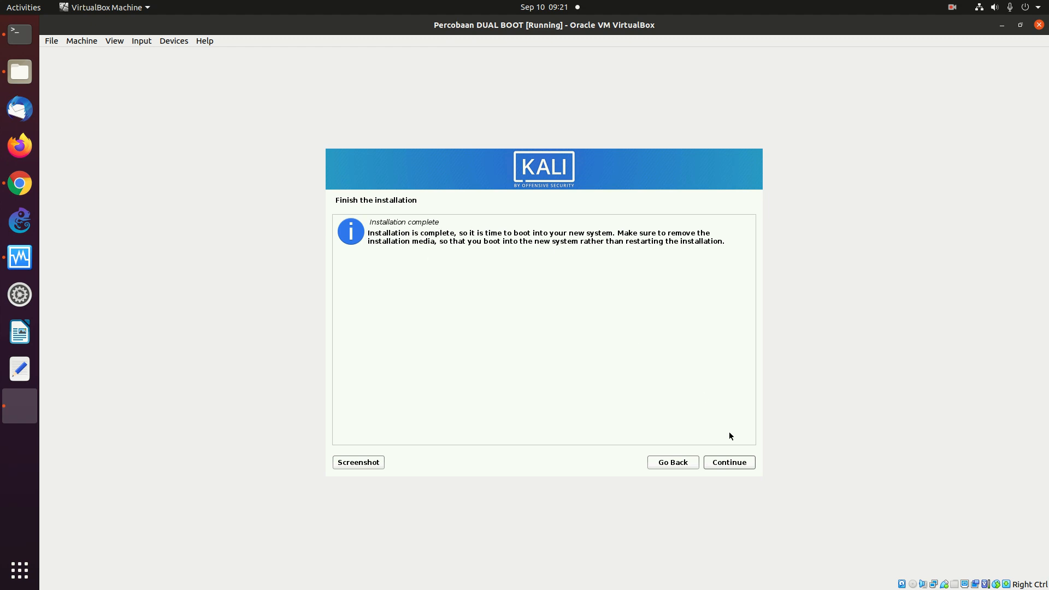
- Reboot the finished install and boot the Windows 7 entry from the GRUB menu
left_click(734, 465)
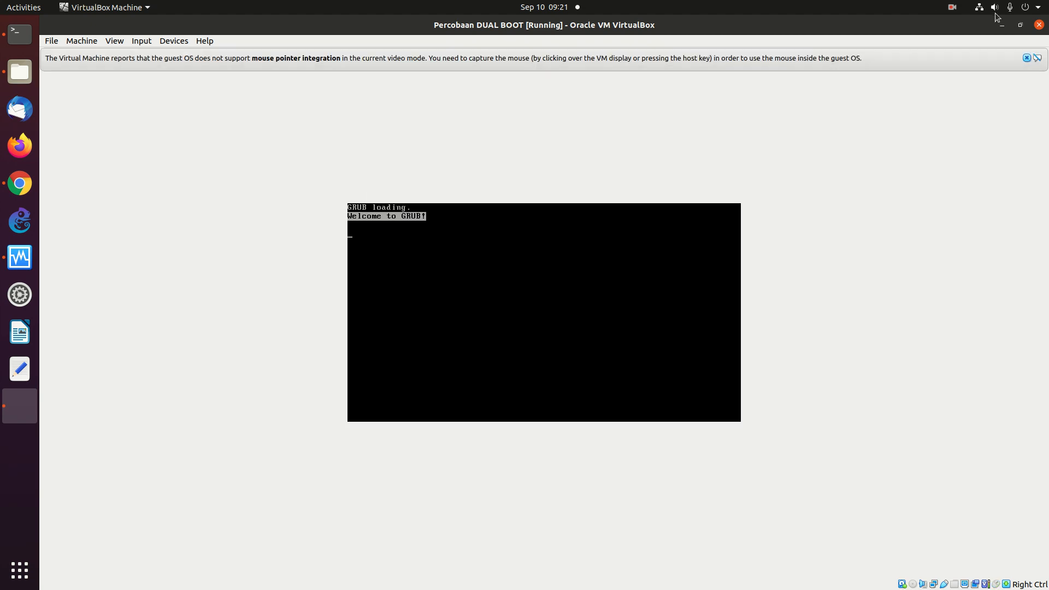
left_click(1027, 59)
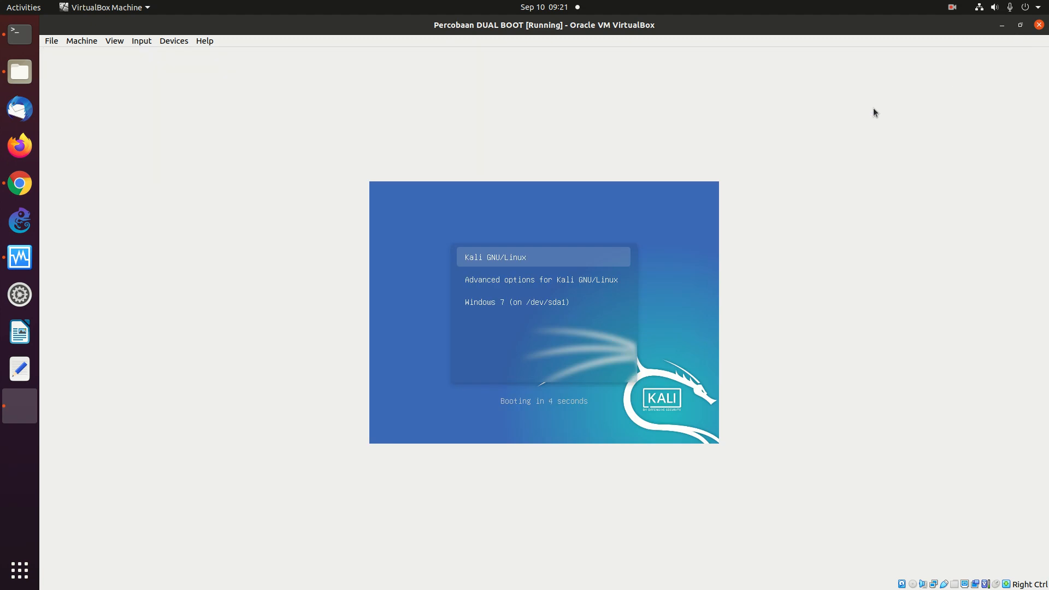
key("Down")
key("Down")
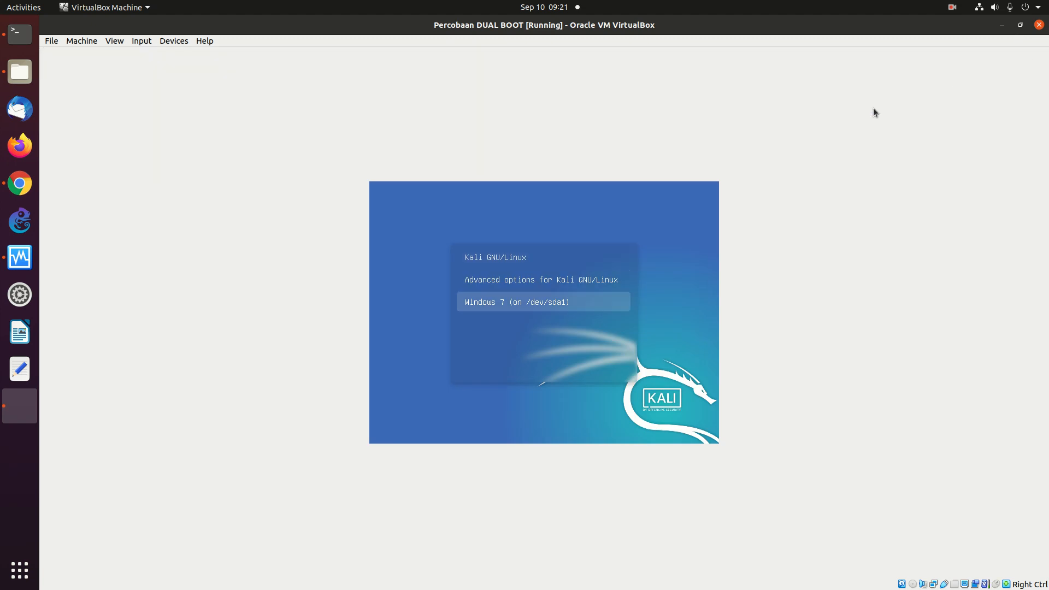
key("Down")
key("Down")
key("Down")
key("Down")
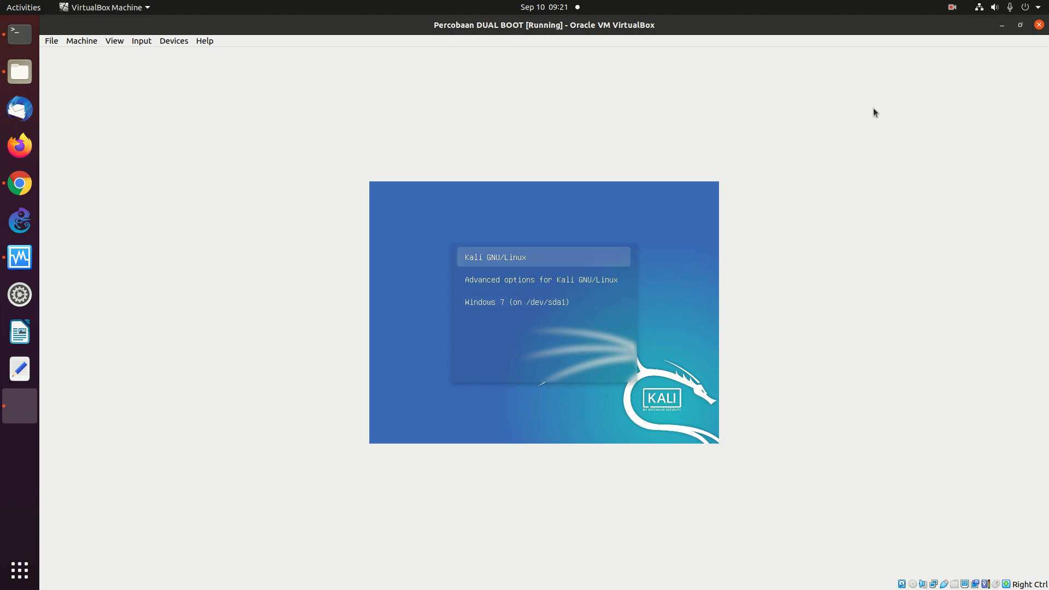
key("Down")
key("Down")
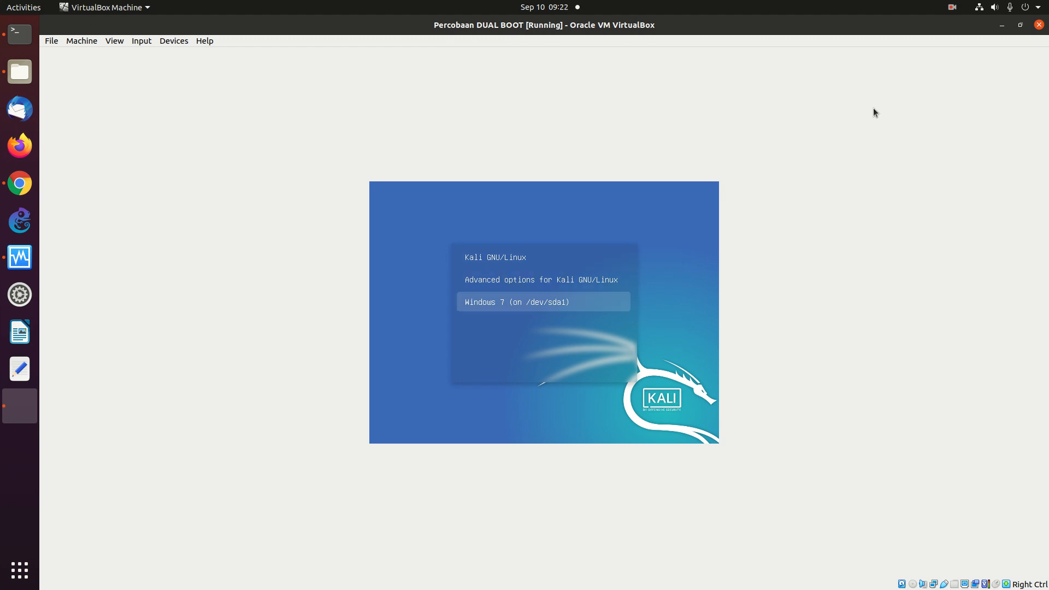
key("Up")
key("Up")
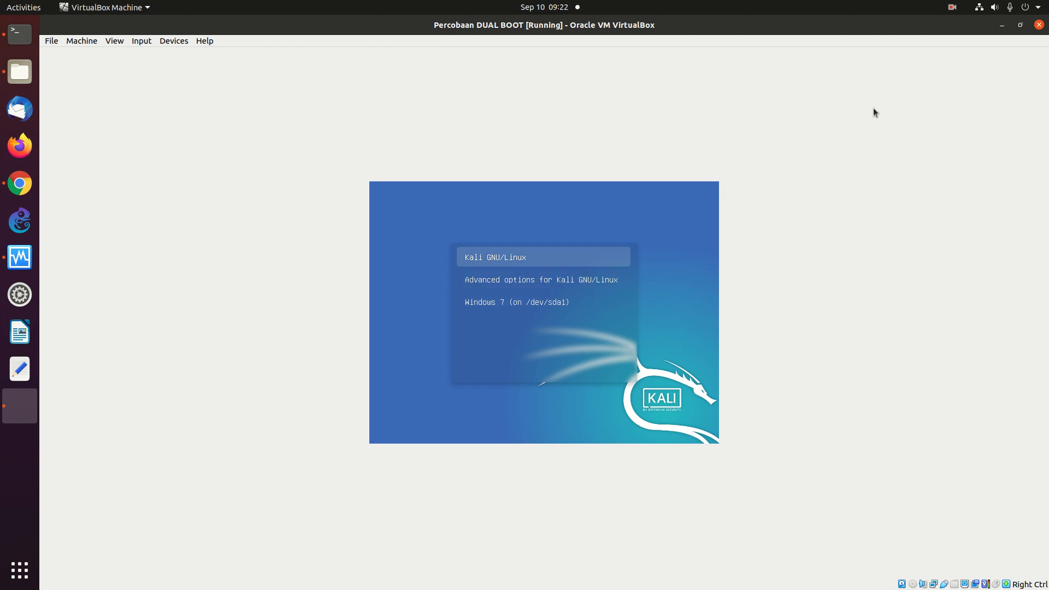
key("Down")
key("Down")
key("Return")
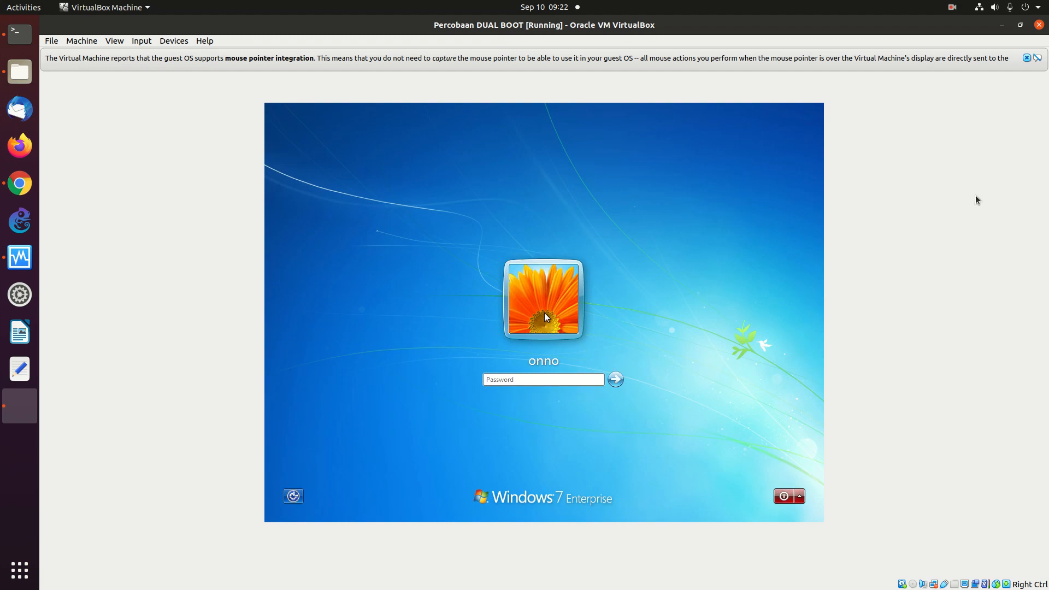
- Shut down Windows 7 from its login screen with the red shutdown button
left_click(784, 497)
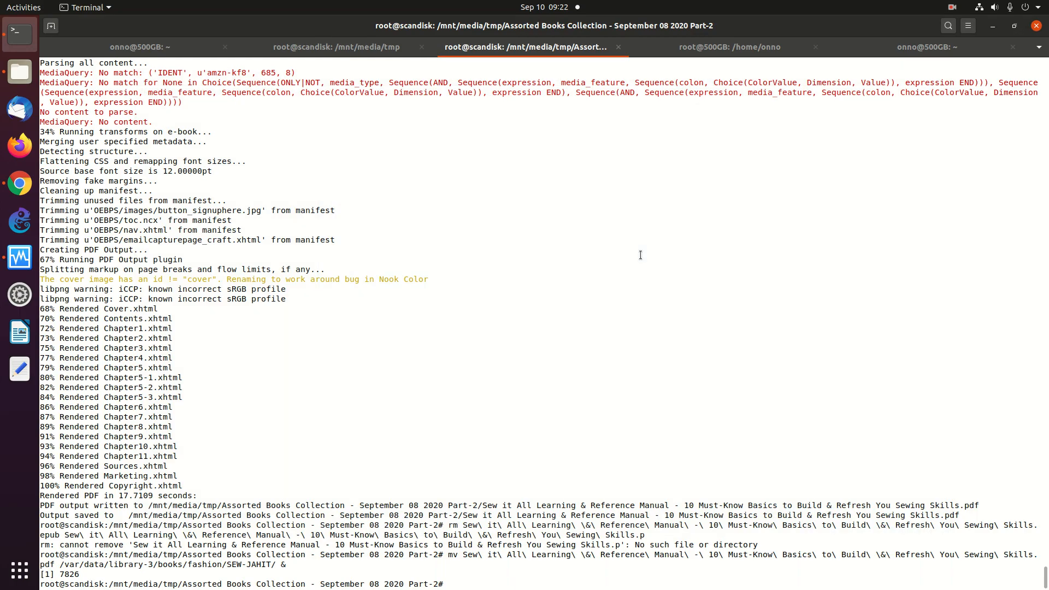
- Start the Percobaan DUAL BOOT machine normally from VirtualBox Manager
left_click(20, 257)
right_click(184, 568)
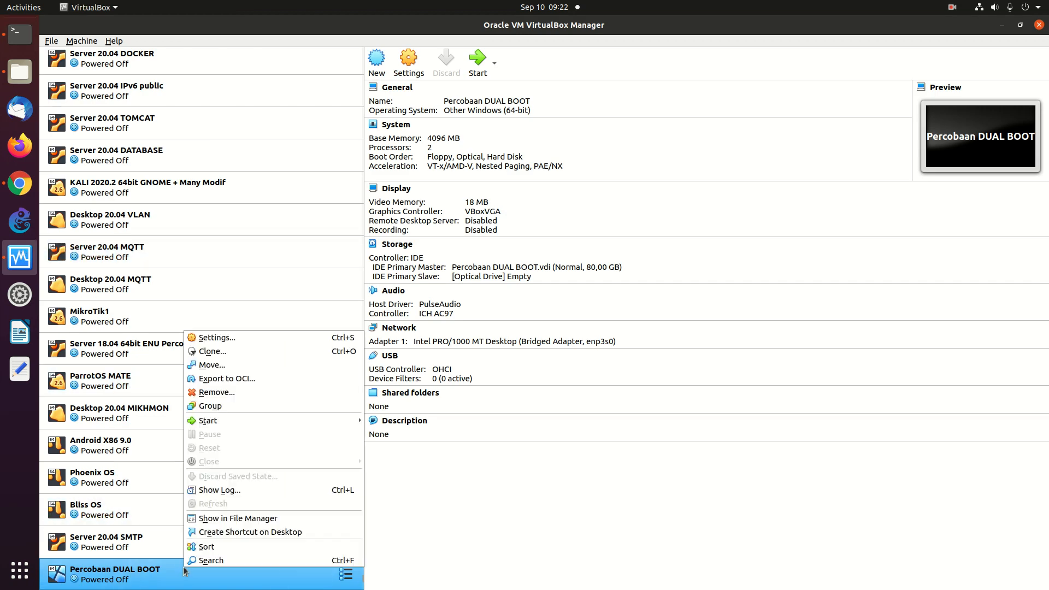
mouse_move(244, 422)
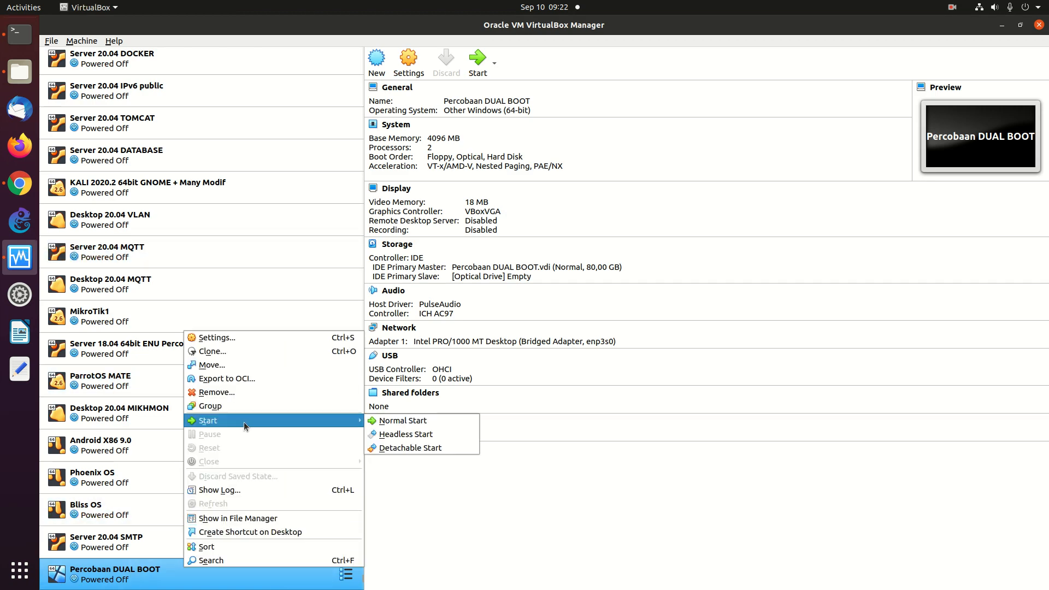
left_click(383, 422)
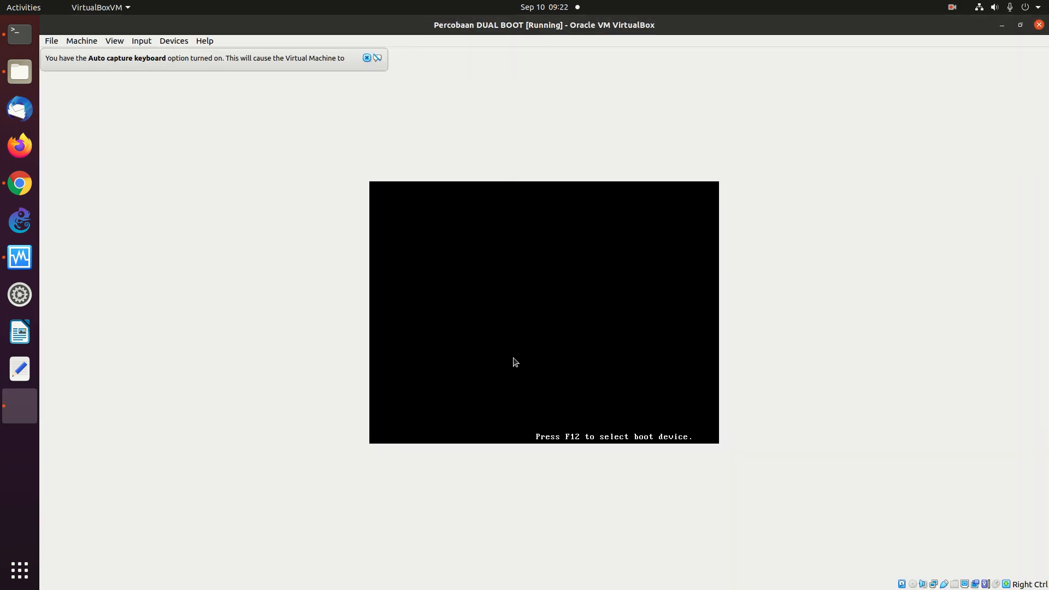
- Check the Windows 7 and Kali entries in GRUB, then boot Kali GNU/Linux
key("Down")
key("Down")
key("Up")
key("Up")
key("Down")
key("Down")
key("Up")
key("Up")
key("Return")
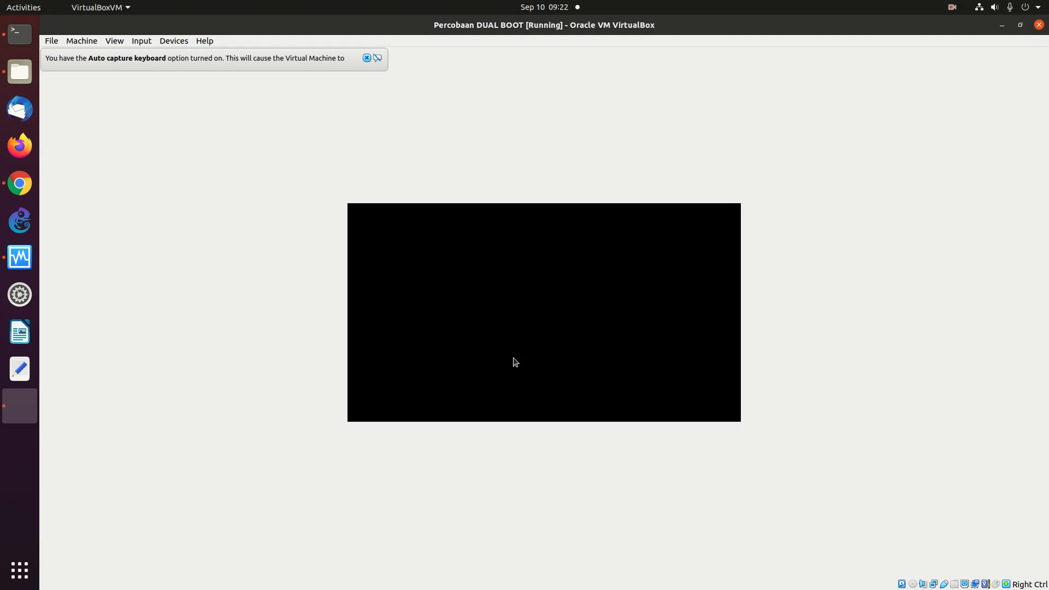